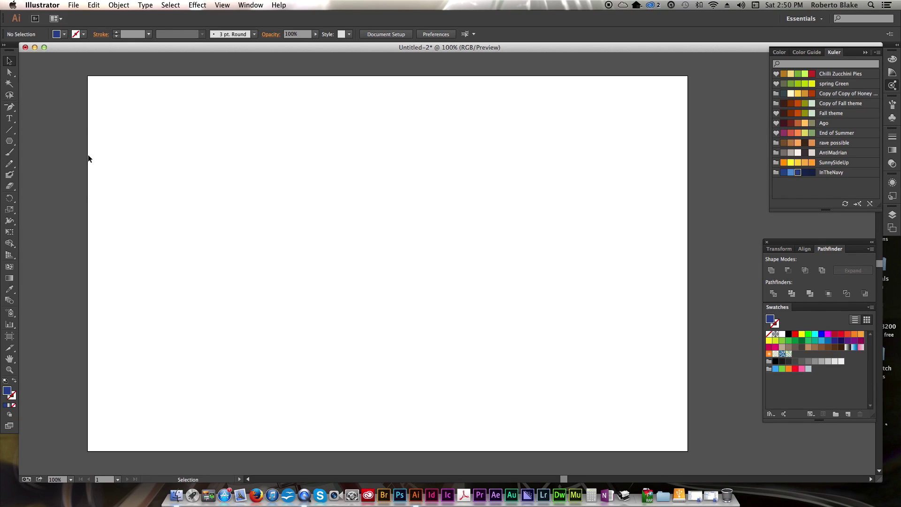
- Switch to the Ellipse Tool from the shape tool flyout
left_click_drag(10, 140, 66, 165)
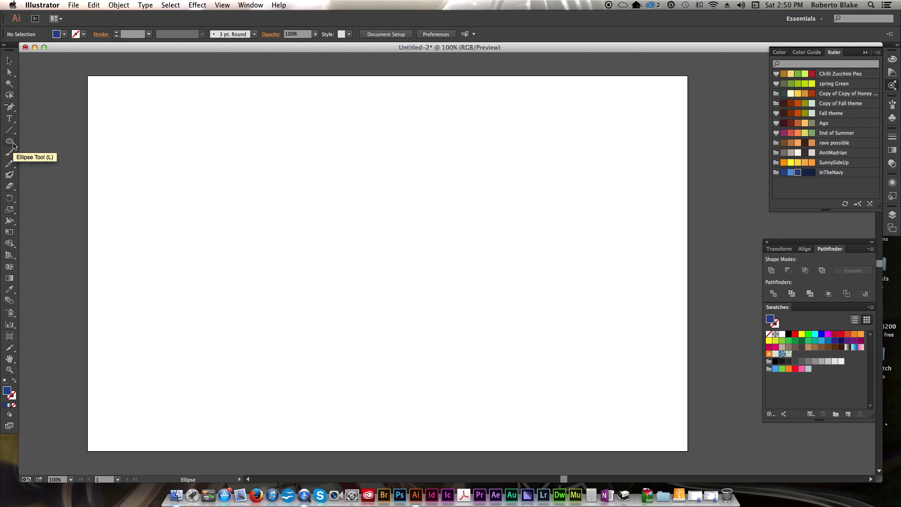
- Draw a 438 px circle and a 98×112 px rectangle above its top edge
left_click_drag(219, 178, 424, 276)
key("v")
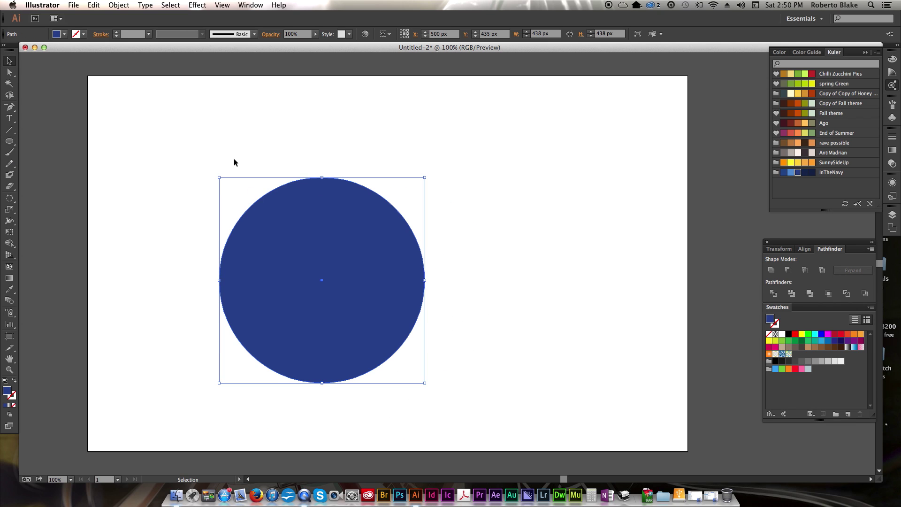
left_click_drag(10, 140, 69, 142)
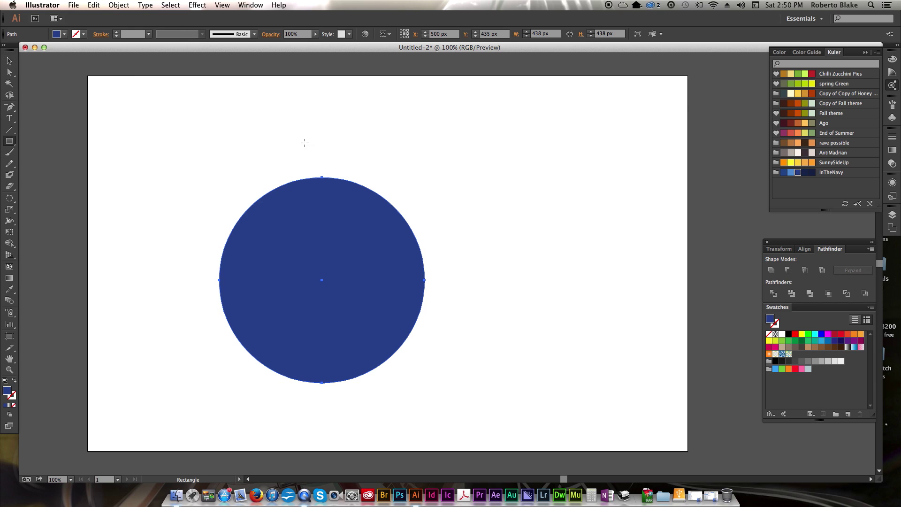
left_click_drag(289, 136, 335, 188)
key("v")
- Horizontally centre the rectangle over the circle, then select the rectangle alone
left_click_drag(493, 278, 264, 157)
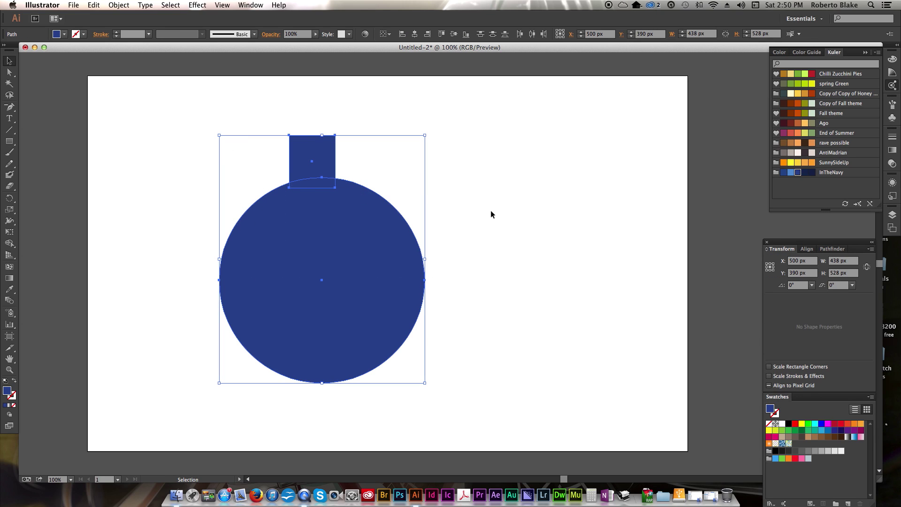
left_click(803, 249)
left_click(788, 270)
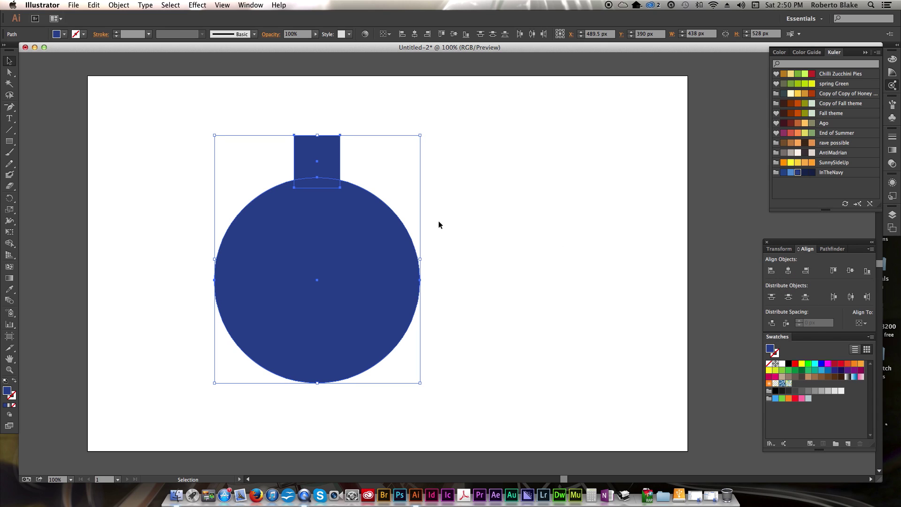
left_click(487, 183)
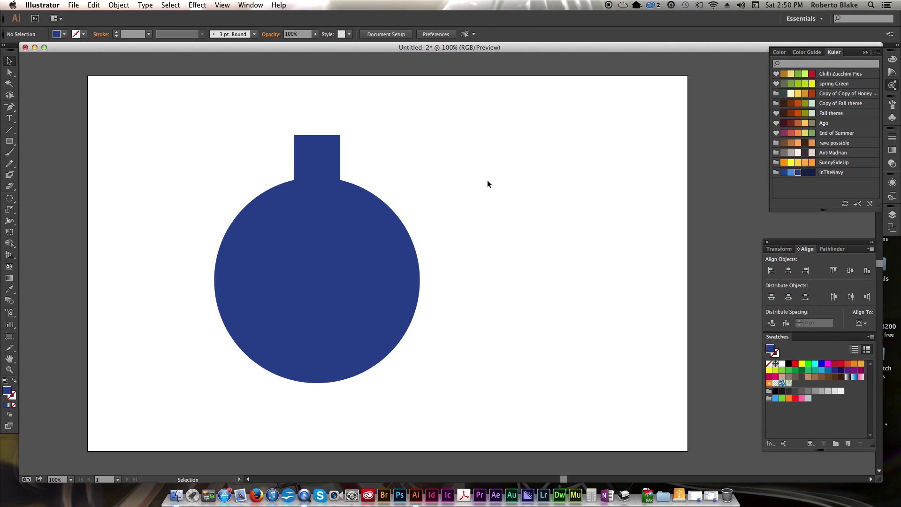
left_click(324, 159)
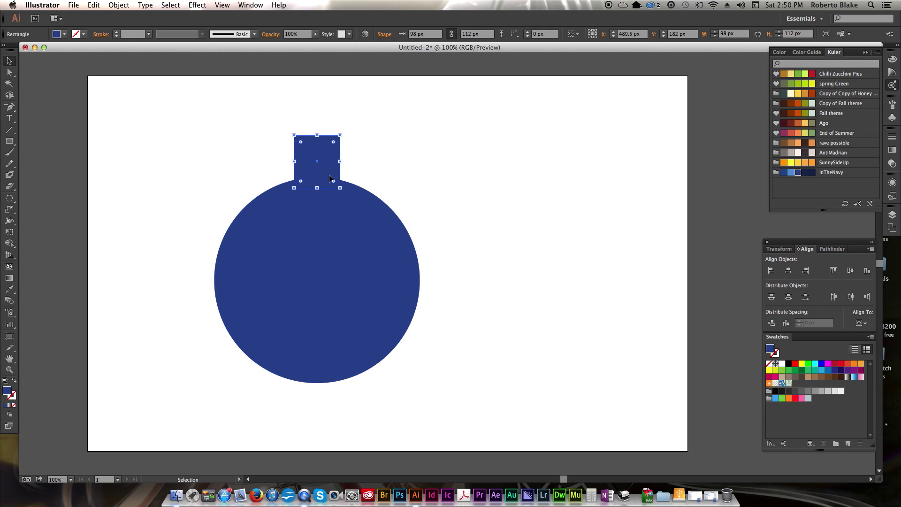
- Copy the rectangle straight down to the circle's bottom and select both vertical rectangles
left_click_drag(322, 173, 338, 394)
left_click(520, 208)
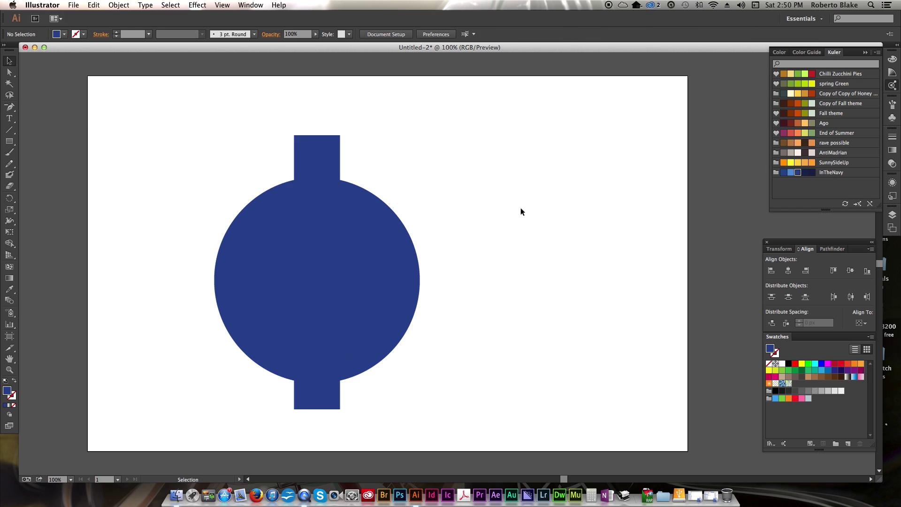
left_click(329, 398)
left_click(328, 144, "shift")
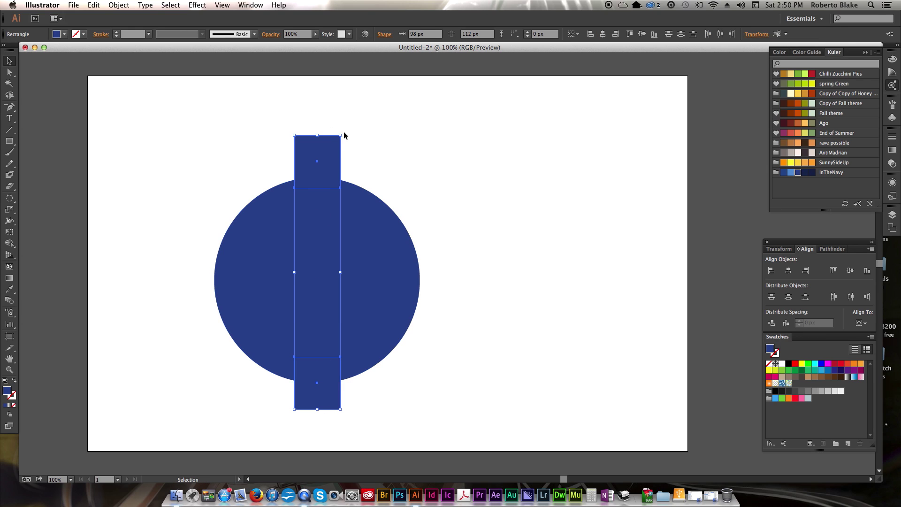
- Rotate copies of both rectangles 90° to form the left and right arms
left_click_drag(345, 132, 498, 310)
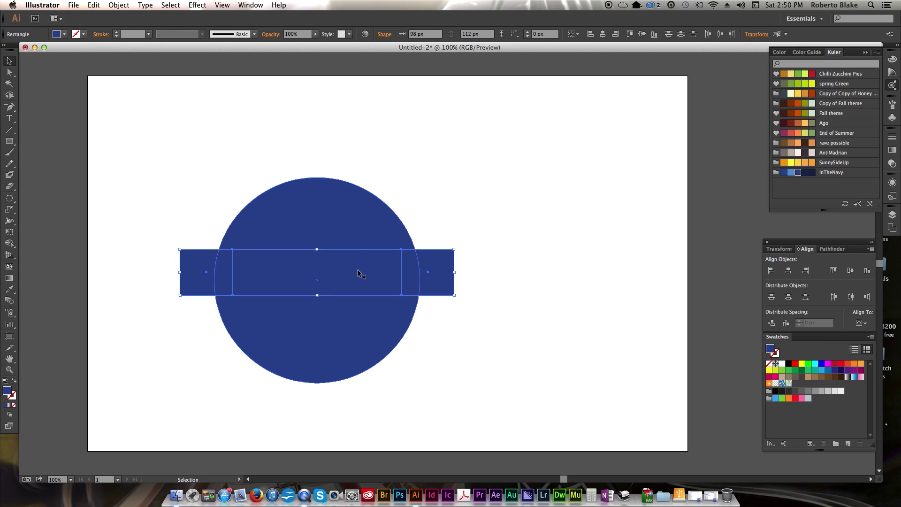
key("super+z")
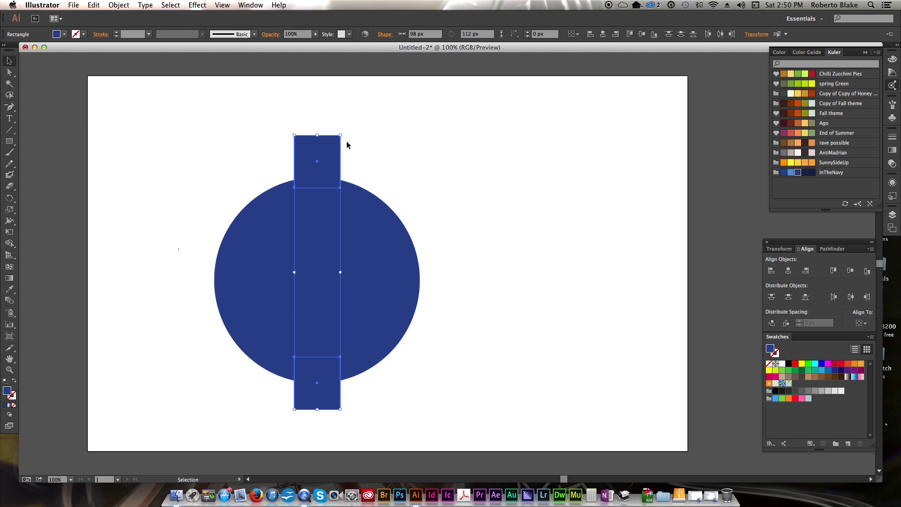
key("Right")
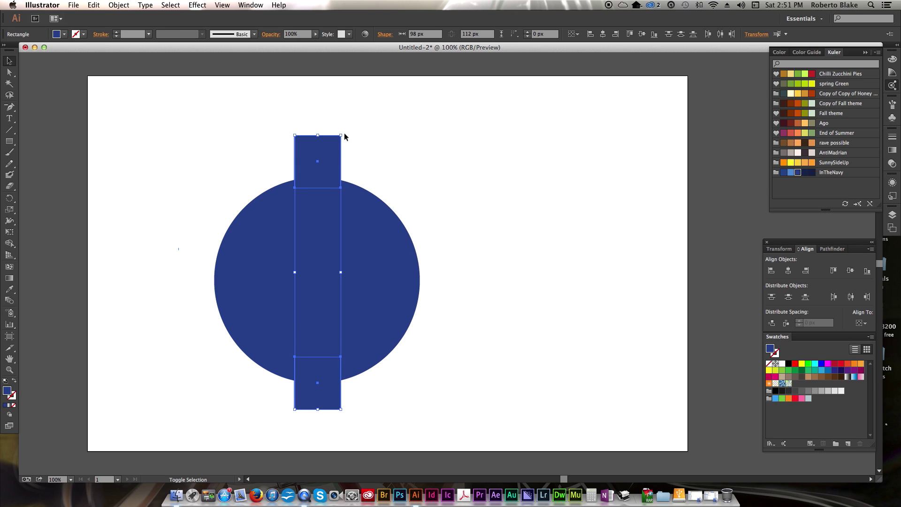
left_click_drag(344, 134, 476, 324)
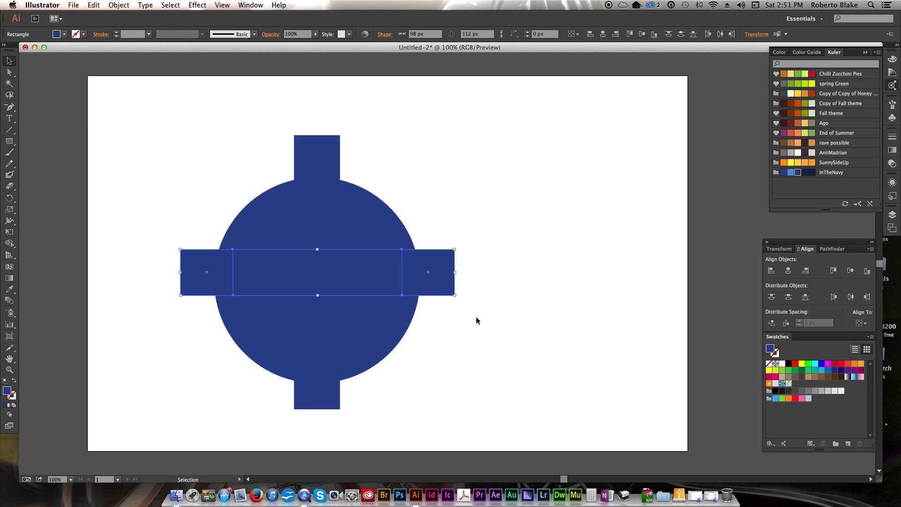
left_click(499, 262)
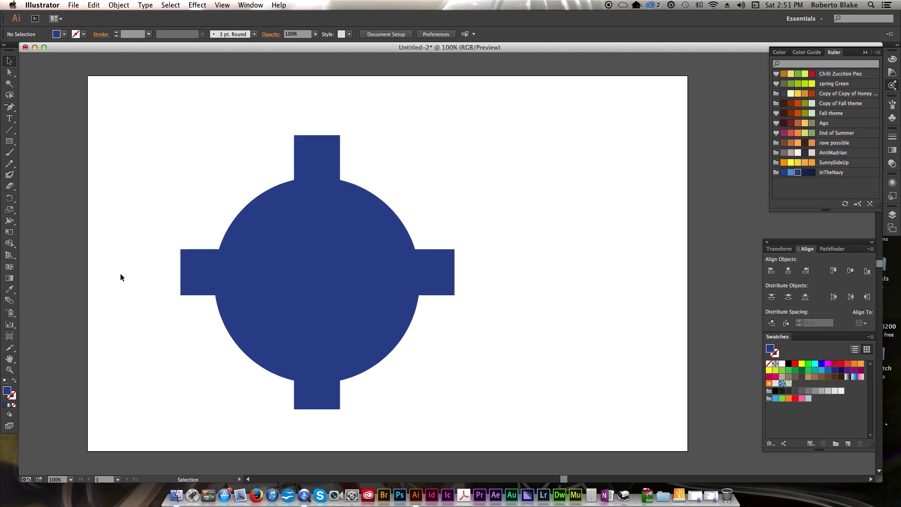
left_click(209, 282)
left_click(444, 279, "shift")
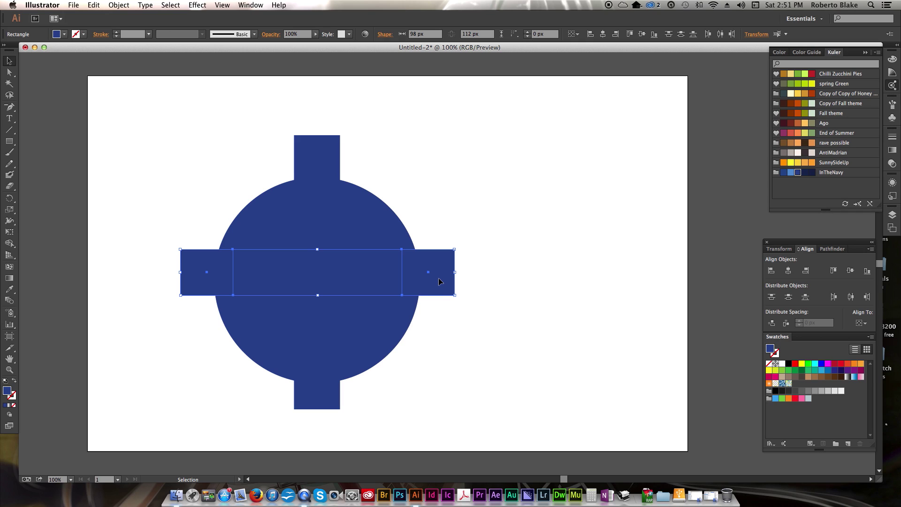
key("Up")
key("Up")
key("Up")
key("Up")
key("Up")
key("Up")
key("Up")
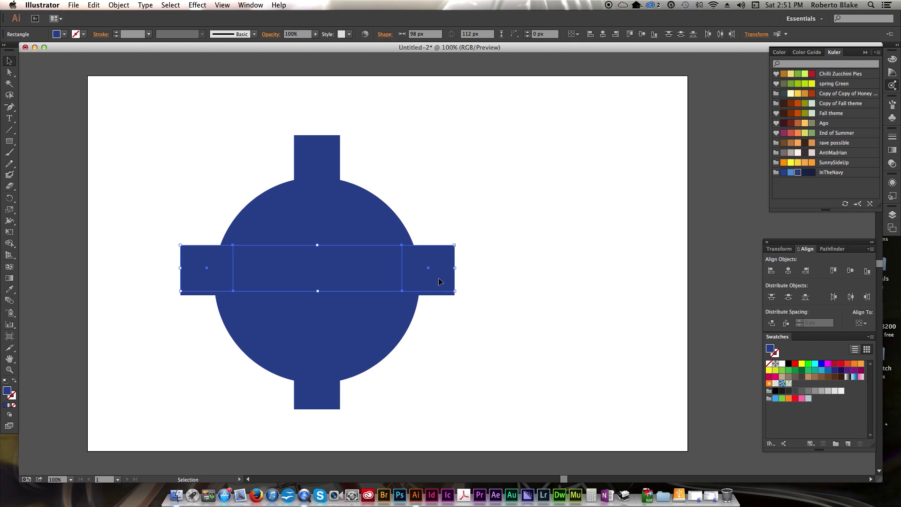
key("Down")
key("Down")
key("Down")
key("Down")
key("Down")
key("Down")
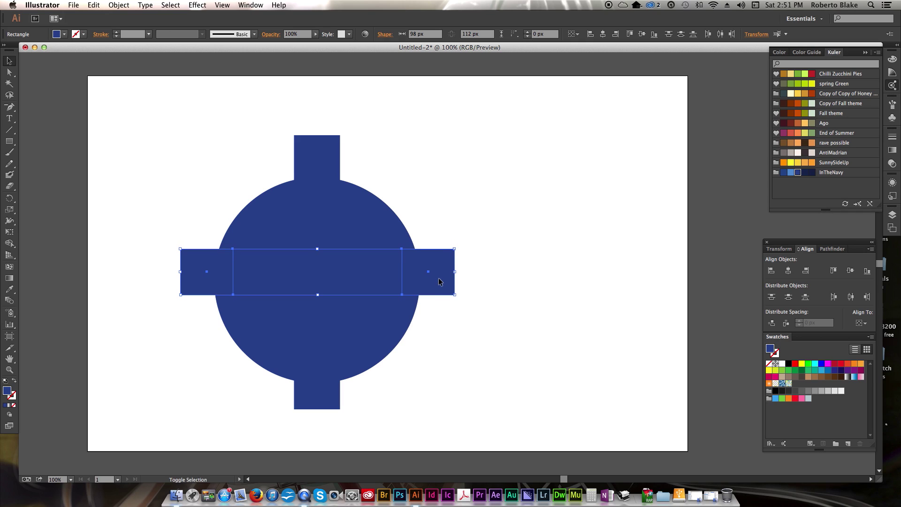
- Rotate the side arms 45° and add a vertically reflected copy for four diagonal arms
left_click_drag(460, 297, 417, 361)
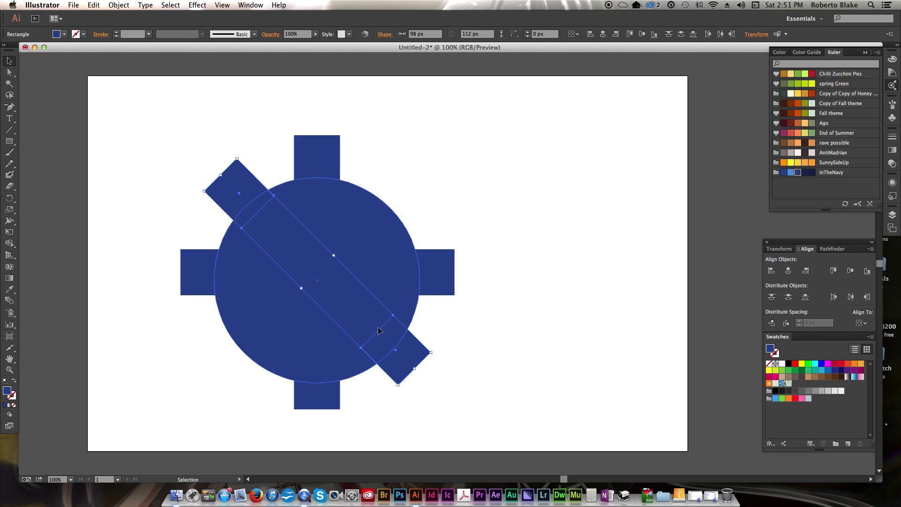
right_click(412, 349)
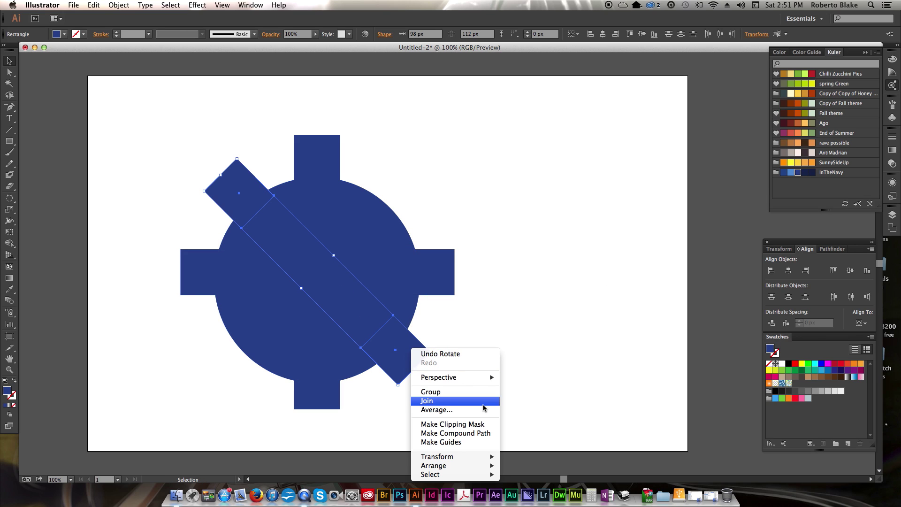
mouse_move(488, 458)
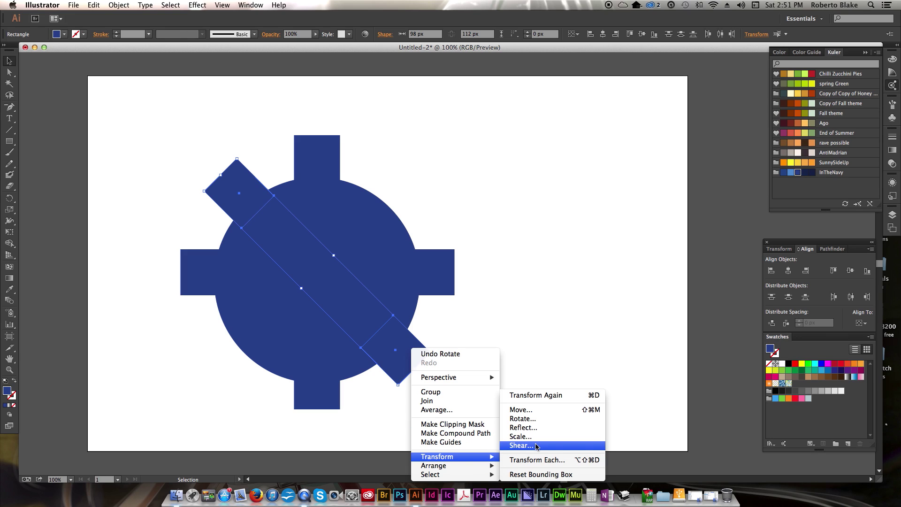
left_click(539, 427)
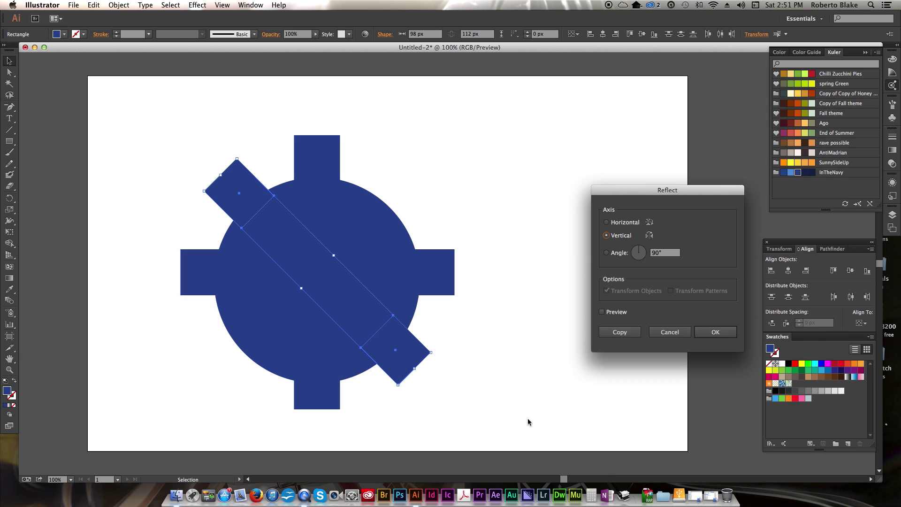
left_click(619, 331)
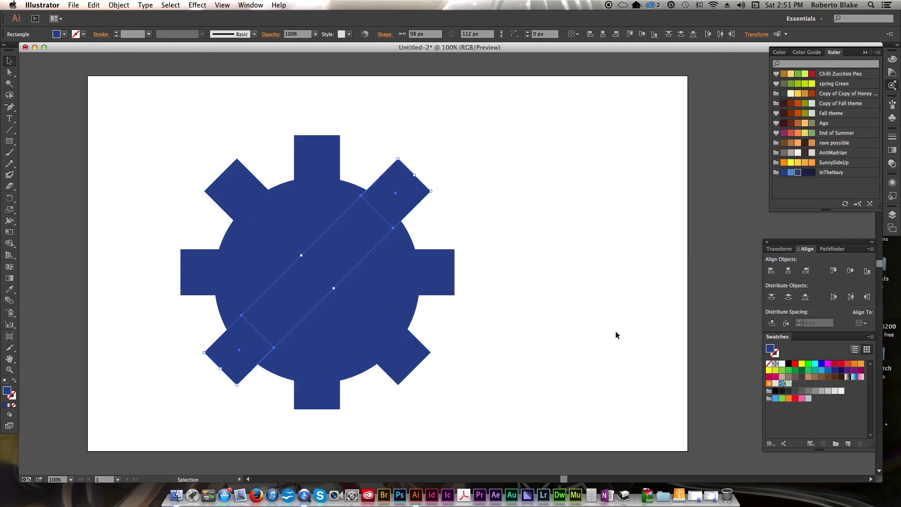
left_click(563, 207)
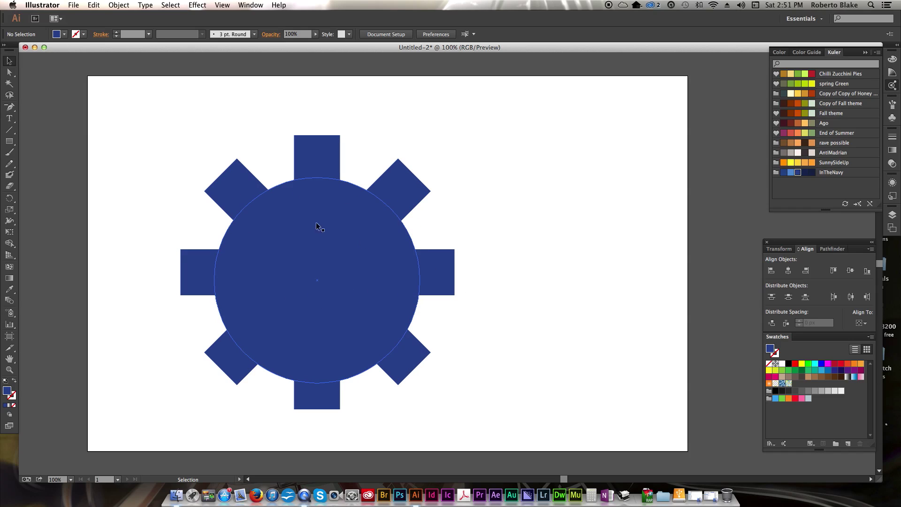
- Unite the circle and all eight arms into one gear shape with Pathfinder
key("shift+b")
left_click_drag(178, 186, 476, 396)
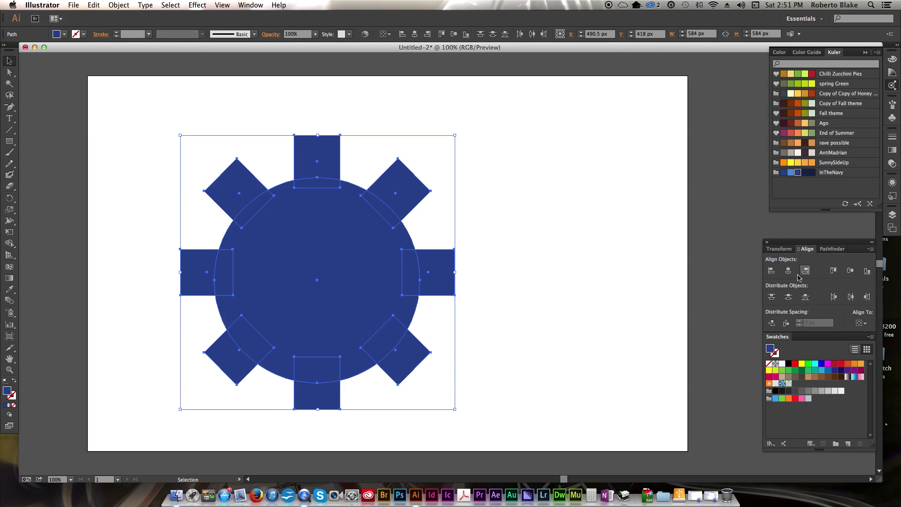
left_click(836, 251)
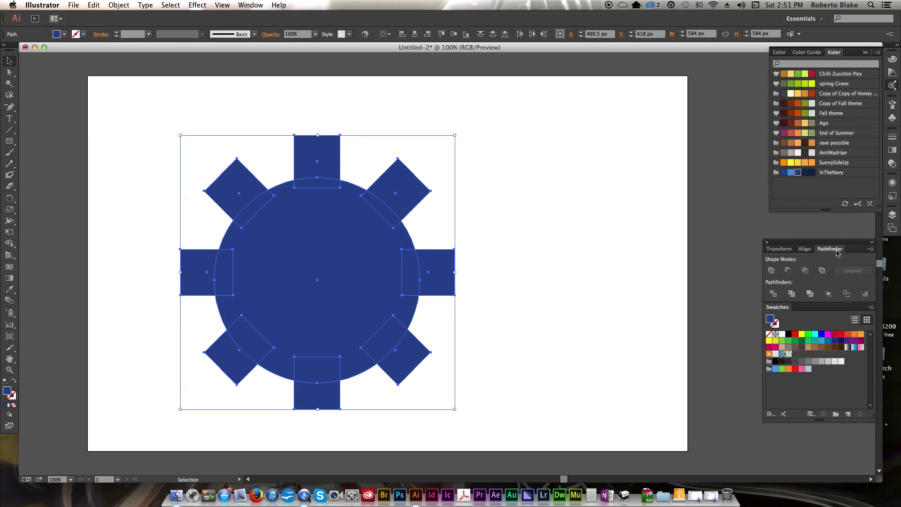
left_click(771, 271)
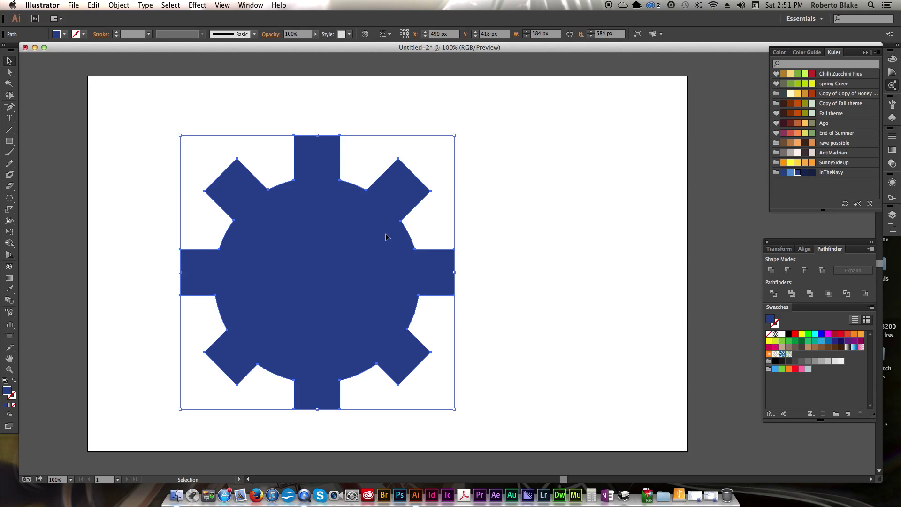
left_click(510, 198)
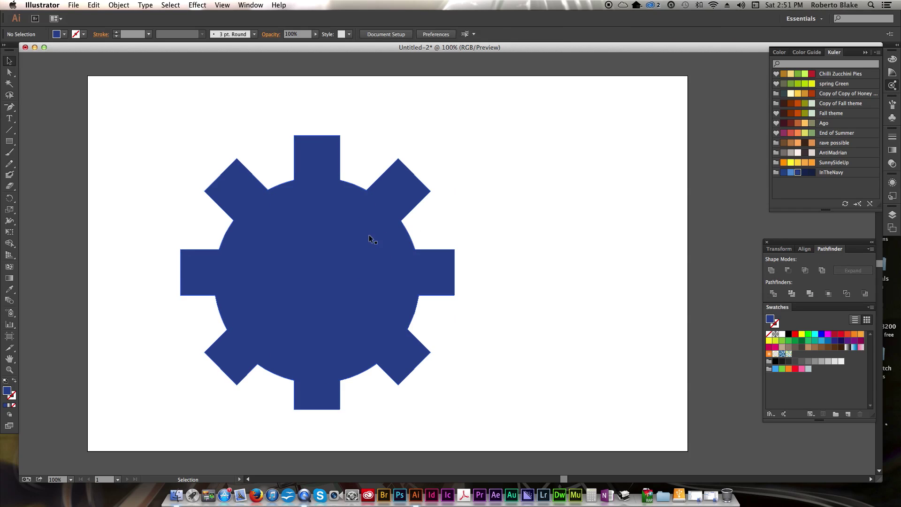
- Fill the gear dark slate grey after trying olive and brown swatches
left_click(340, 249)
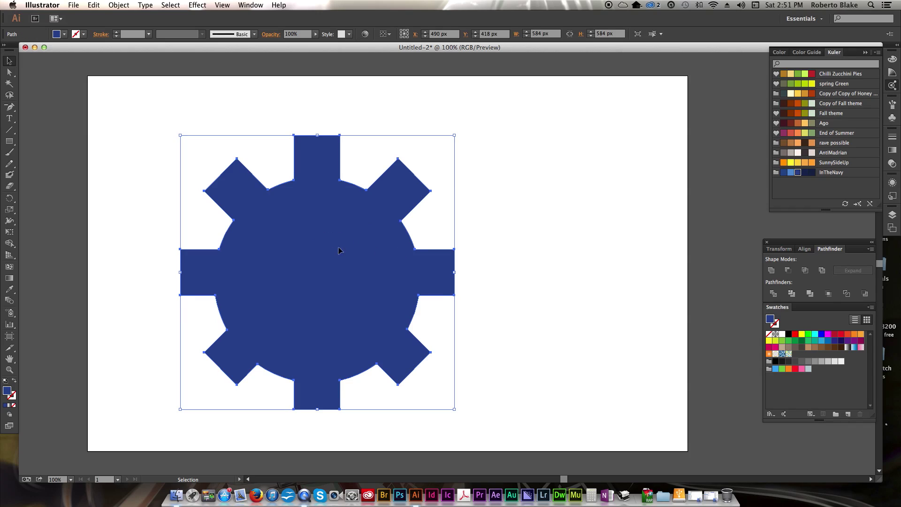
left_click(804, 113)
left_click(791, 104)
left_click(784, 103)
left_click(783, 93)
left_click(648, 220)
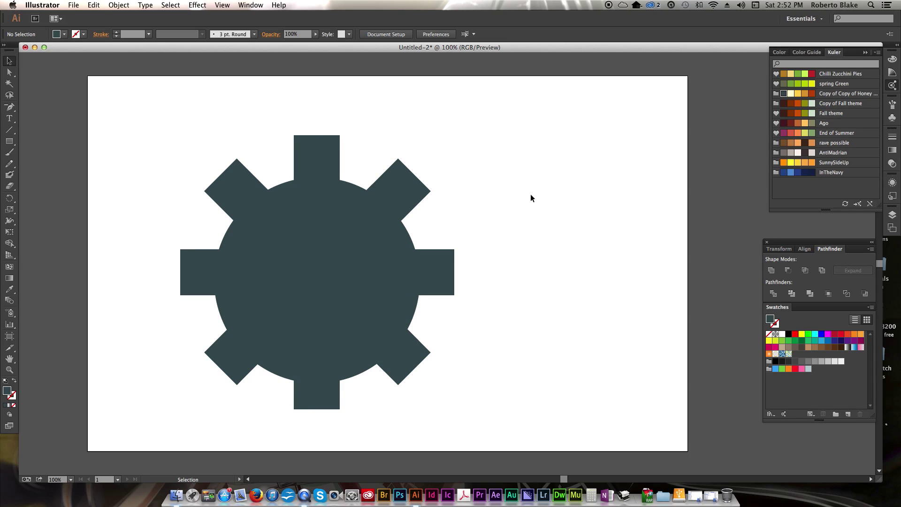
- Draw a 332 px white circle with no stroke from the gear's centre
left_click(10, 142)
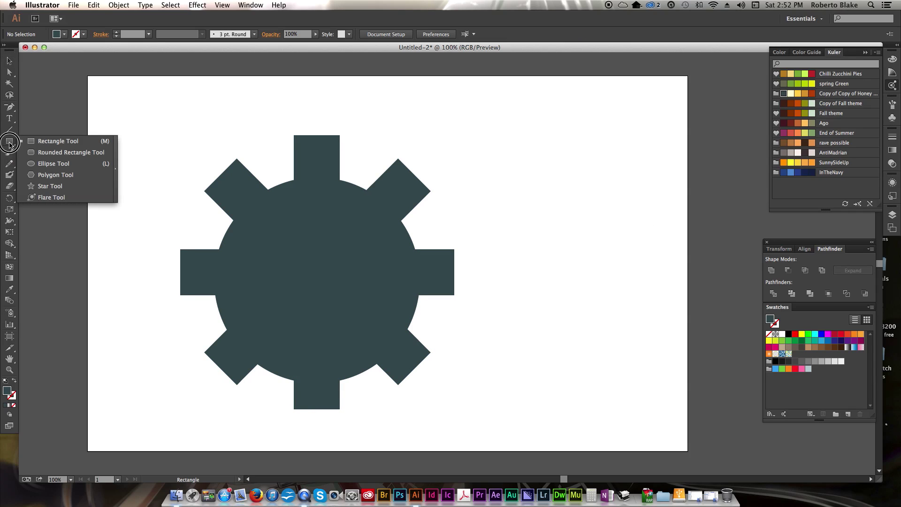
left_click_drag(10, 142, 63, 166)
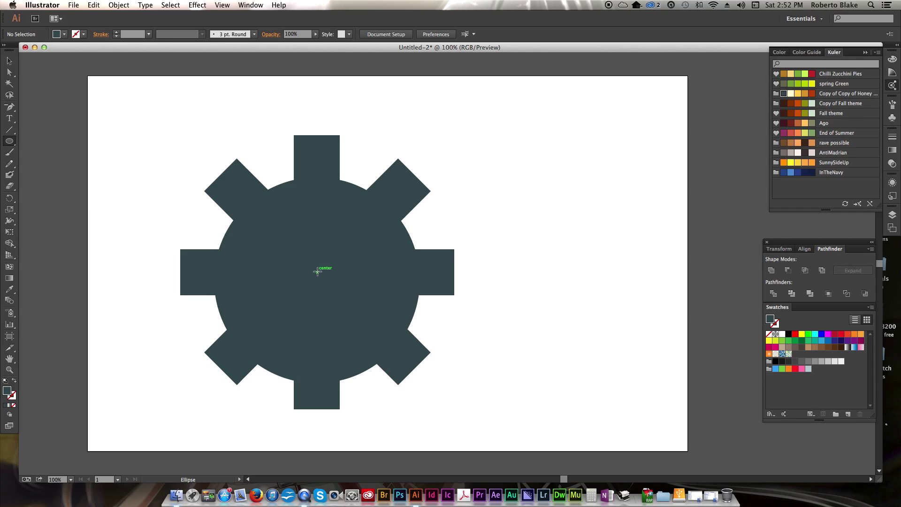
left_click_drag(318, 271, 395, 323)
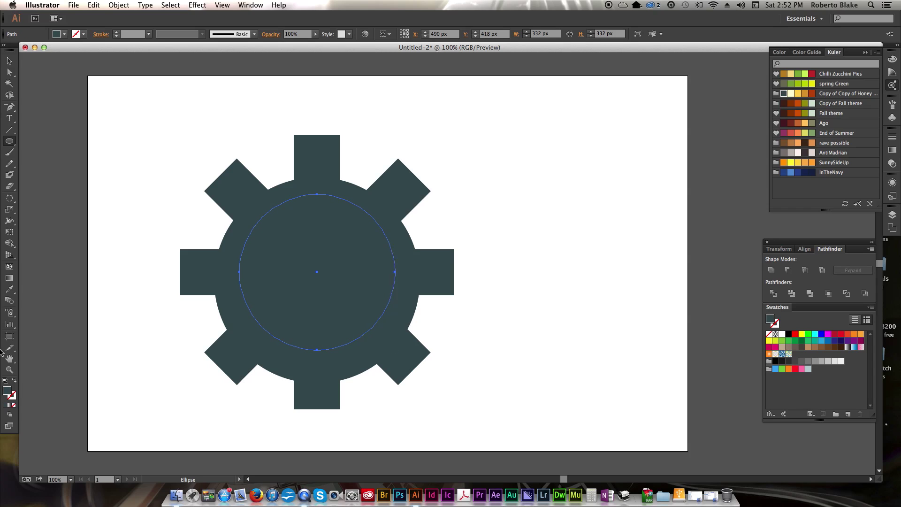
left_click(6, 381)
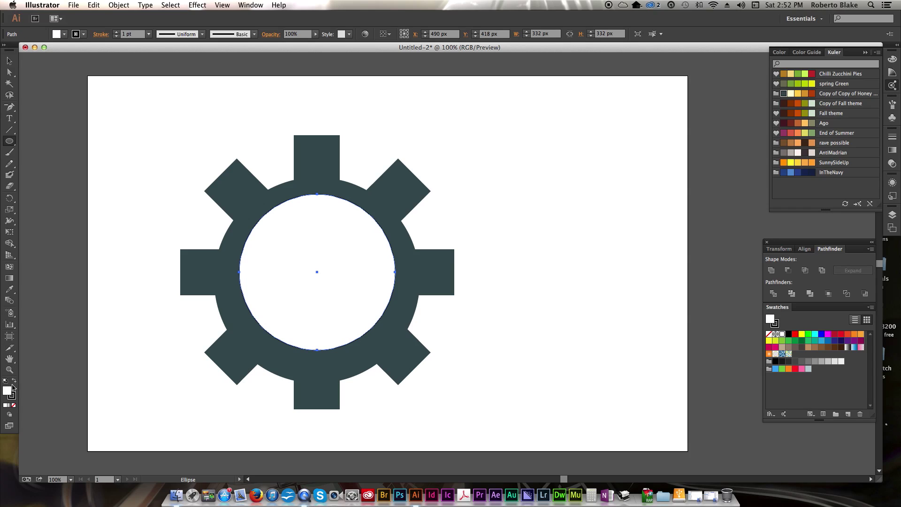
left_click(11, 394)
left_click(13, 405)
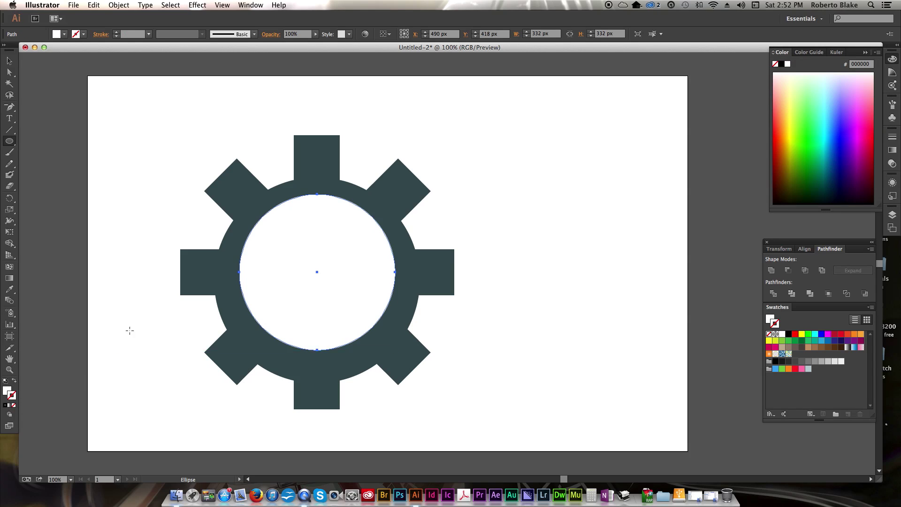
- Show the grid and select the gear and white circle together
key("v")
left_click(530, 234)
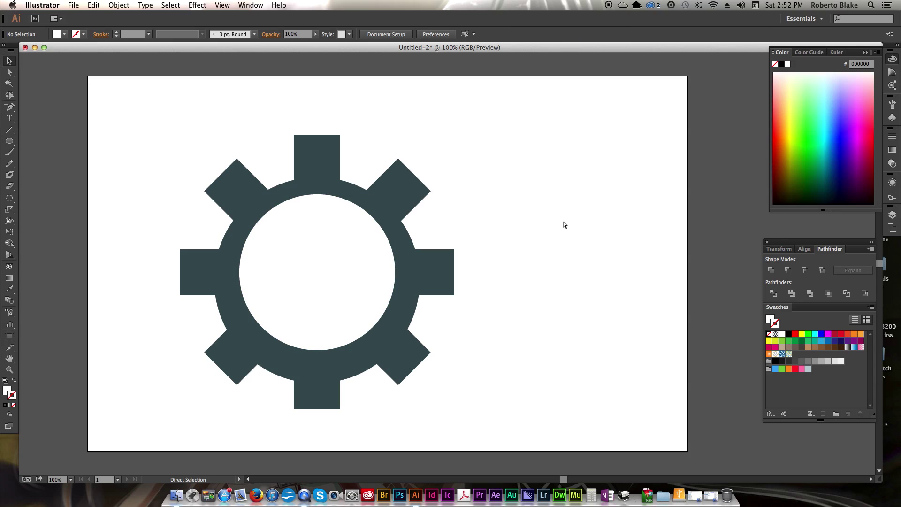
key("super+apostrophe")
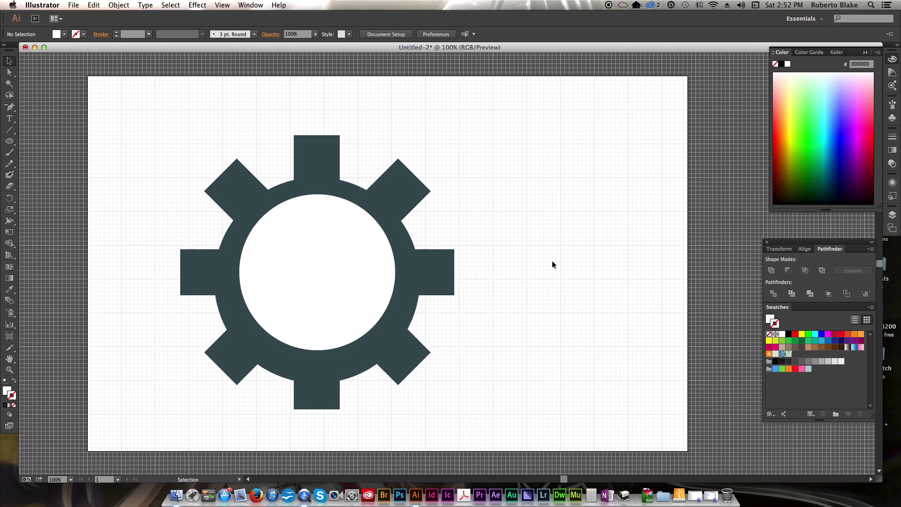
left_click_drag(509, 325, 318, 259)
- Select the gear and white circle together and turn on rulers
left_click(805, 249)
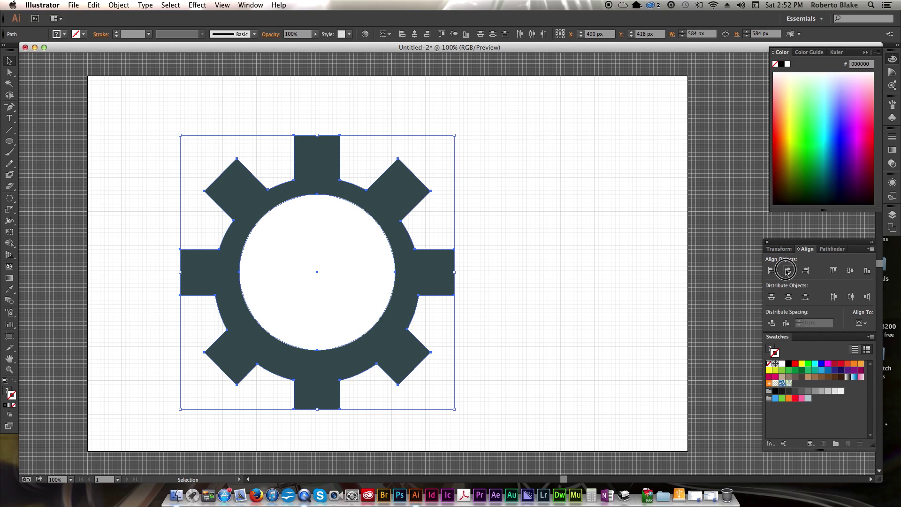
left_click(509, 188)
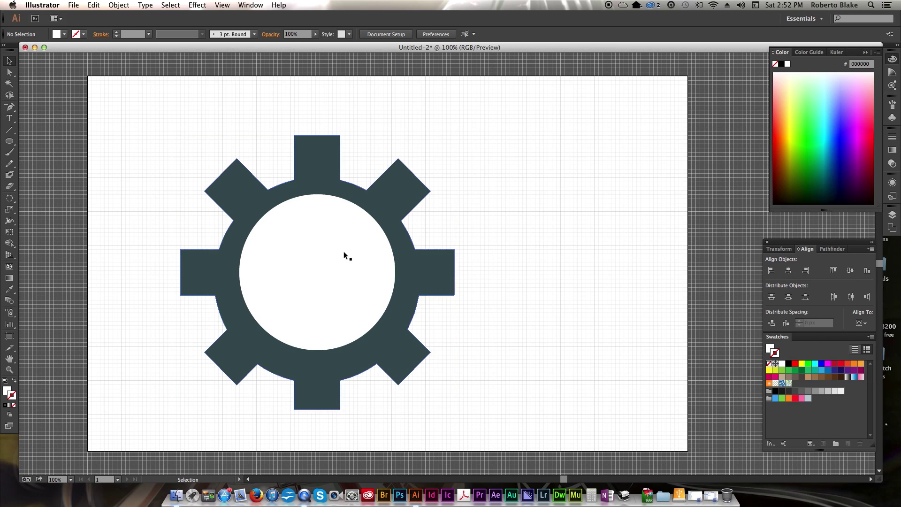
left_click(316, 255)
left_click(506, 235)
left_click(524, 324)
left_click_drag(524, 324, 319, 257)
key("ctrl+r")
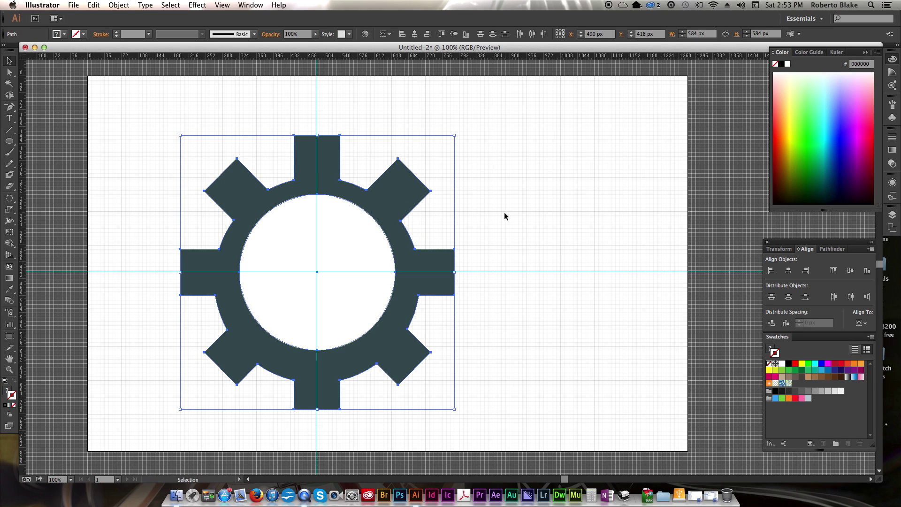
- Subtract the white circle from the gear with Minus Front, leaving a hole
left_click(830, 250)
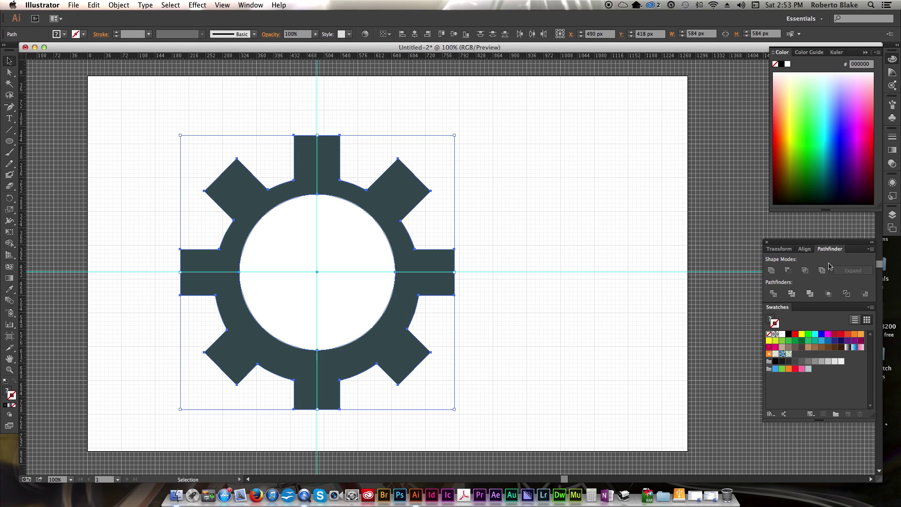
left_click(789, 275)
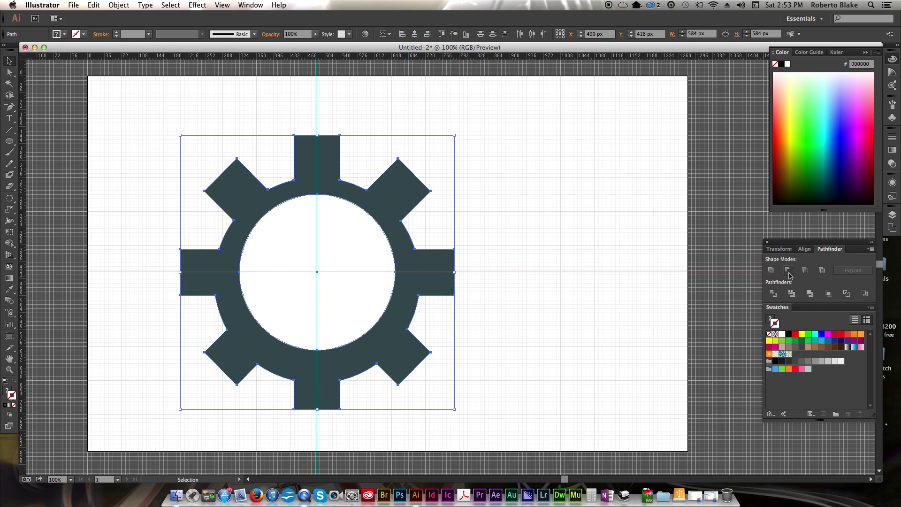
left_click(544, 203)
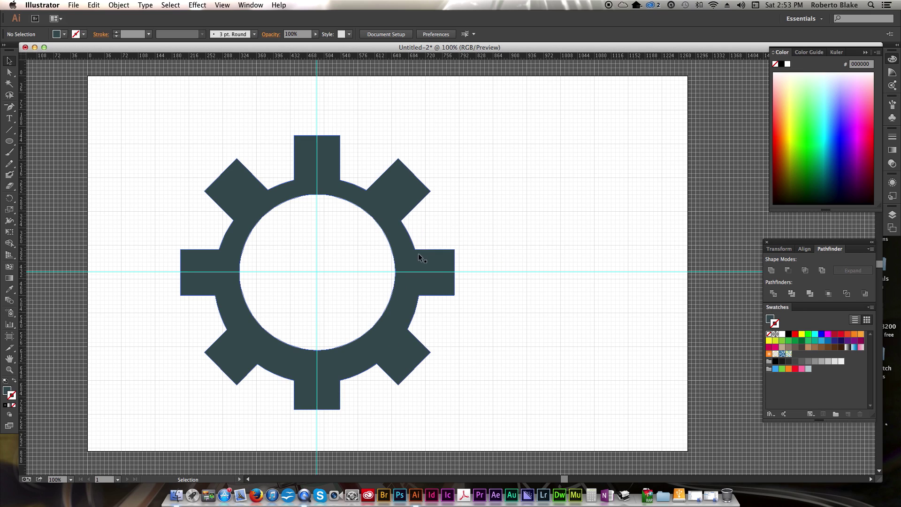
left_click(403, 282)
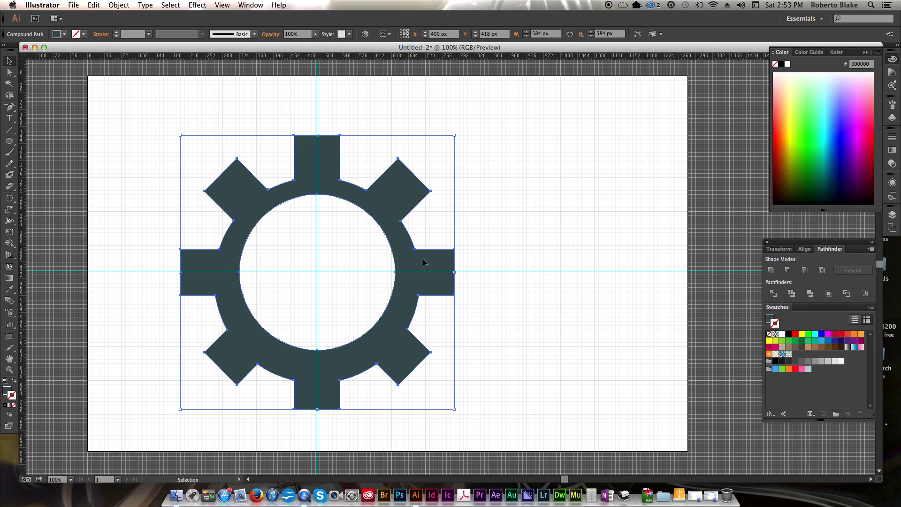
left_click(555, 268)
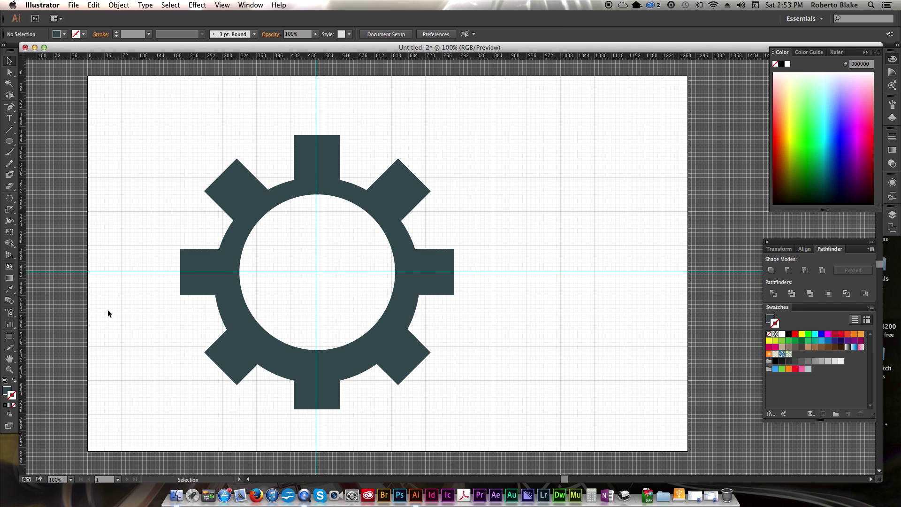
left_click(10, 141)
left_click_drag(339, 219, 490, 325)
key("v")
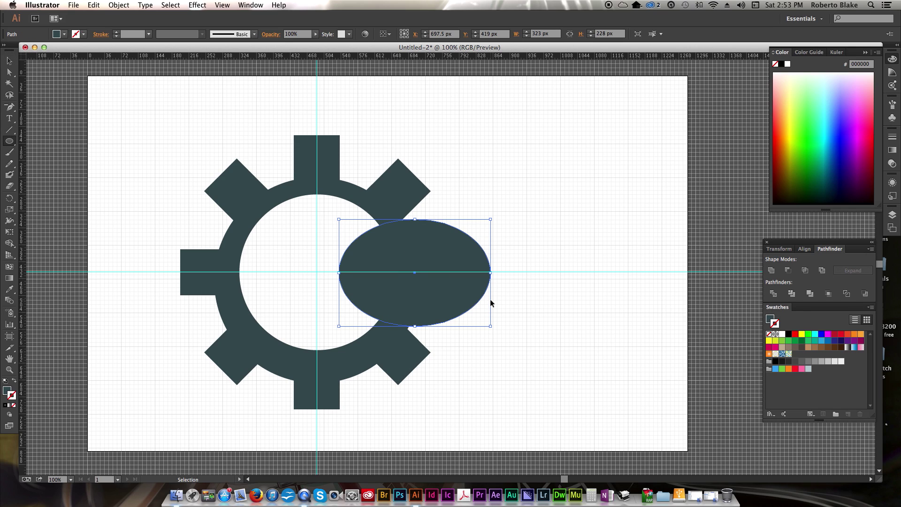
key("l")
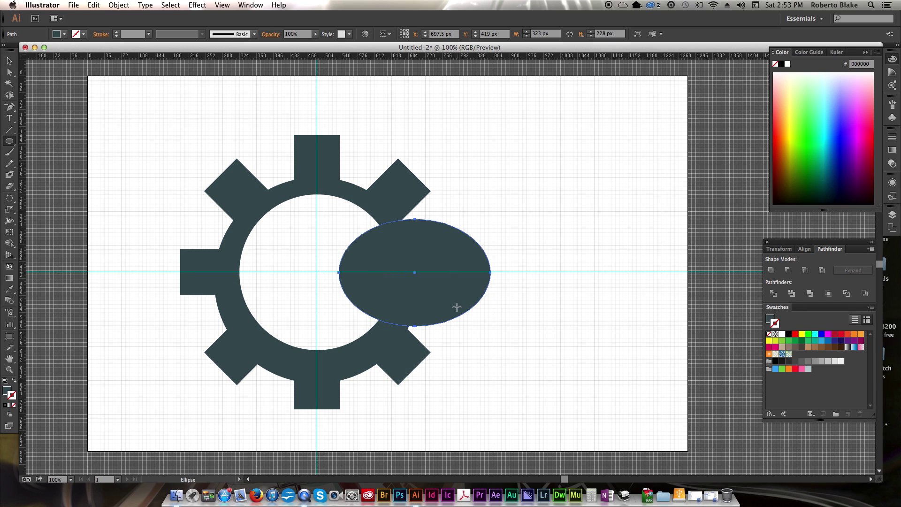
key("v")
left_click_drag(457, 307, 380, 314)
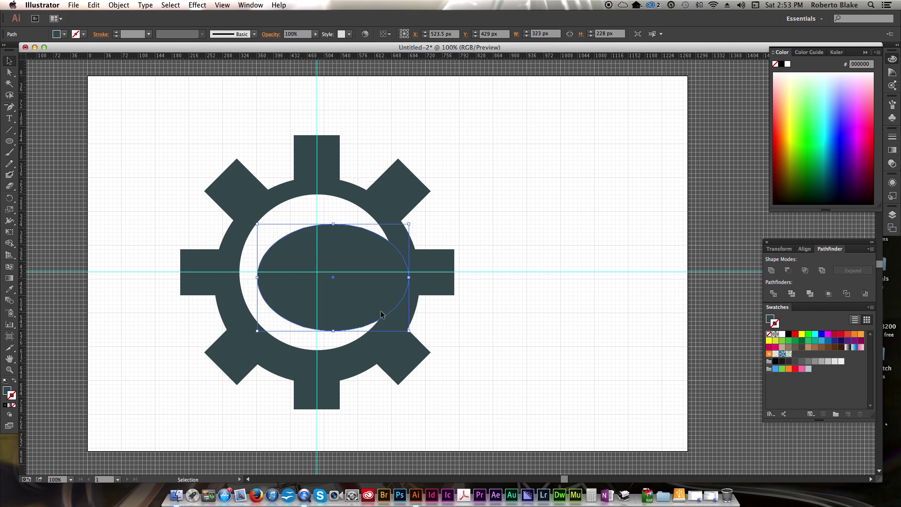
key("Delete")
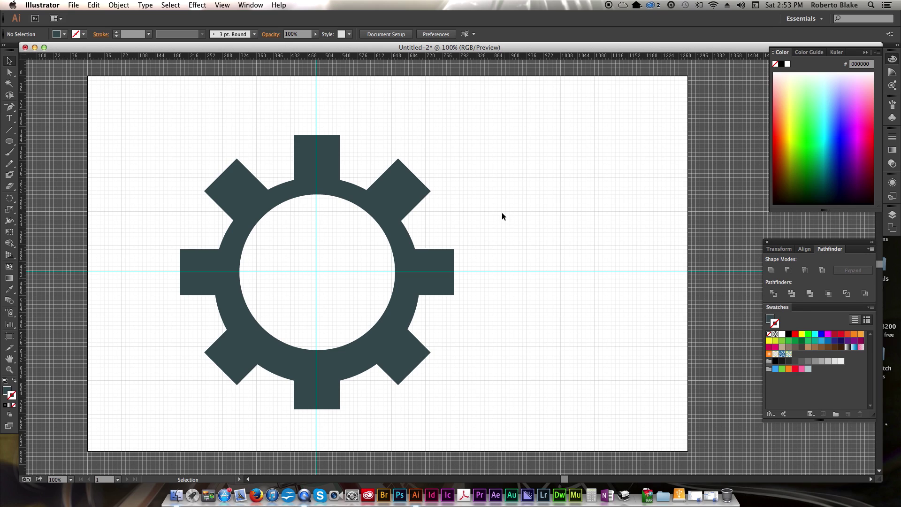
- Scale the gear down to 323 px and move it to the top-left corner
left_click(420, 286)
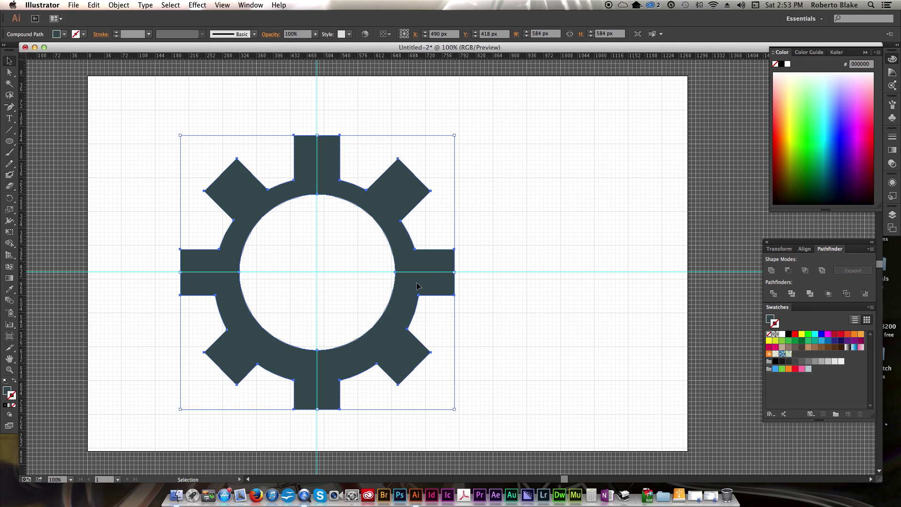
key("e")
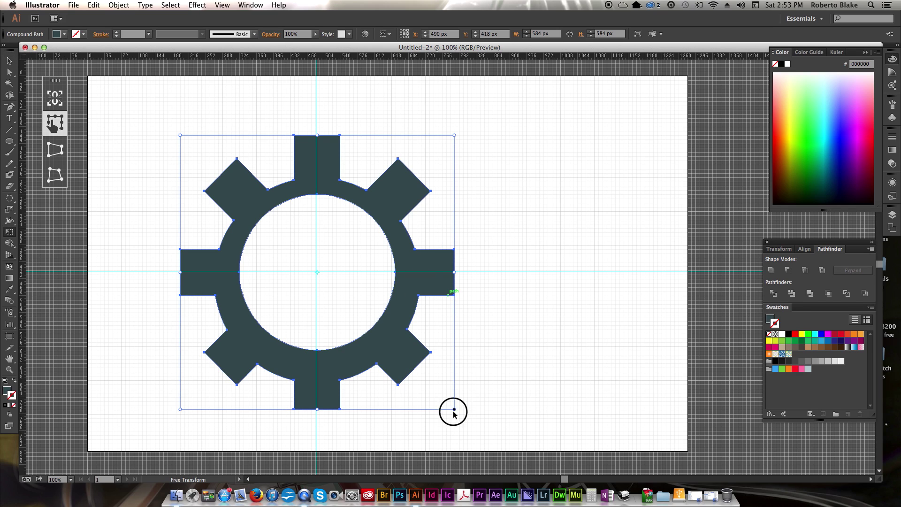
left_click_drag(455, 410, 332, 286)
left_click_drag(287, 251, 205, 205)
- Try the Scissors tool on the gear and dismiss its warning
key("c")
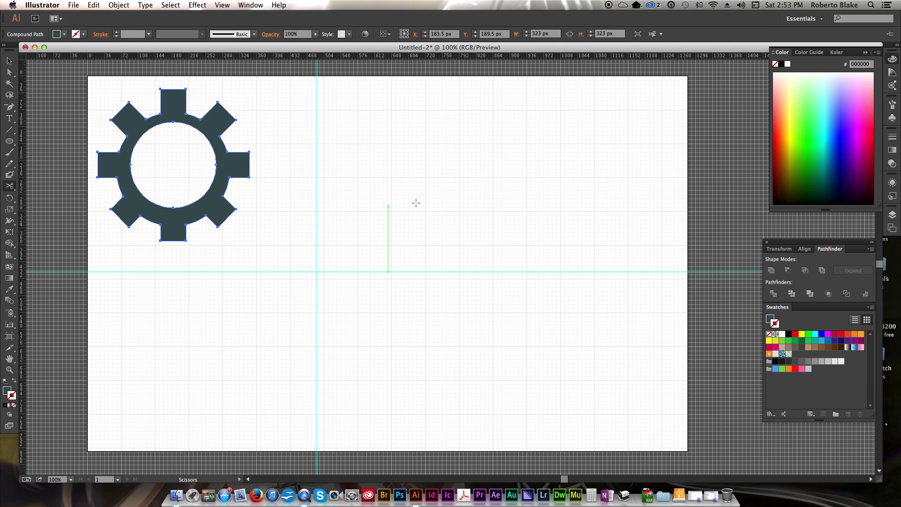
left_click(431, 200)
key("Return")
key("v")
left_click(399, 188)
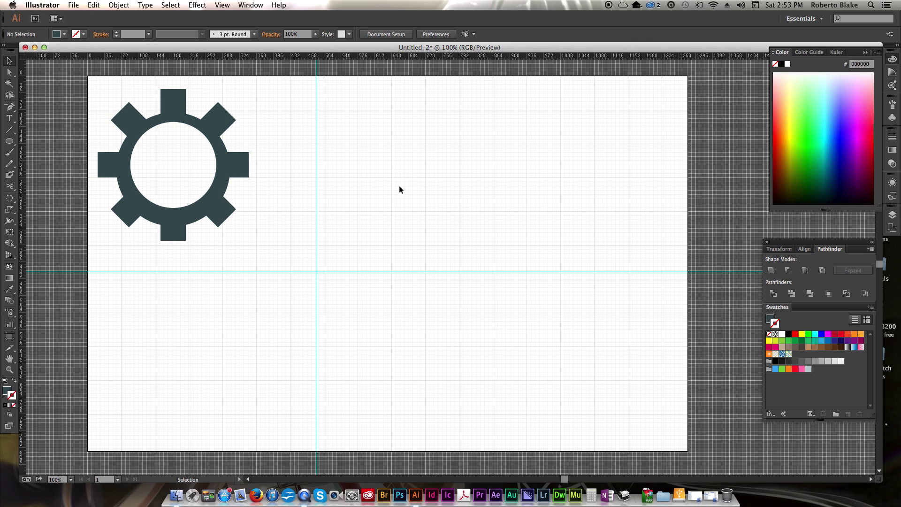
- Draw a 363 px dark slate grey circle right of the artboard centre
left_click(9, 141)
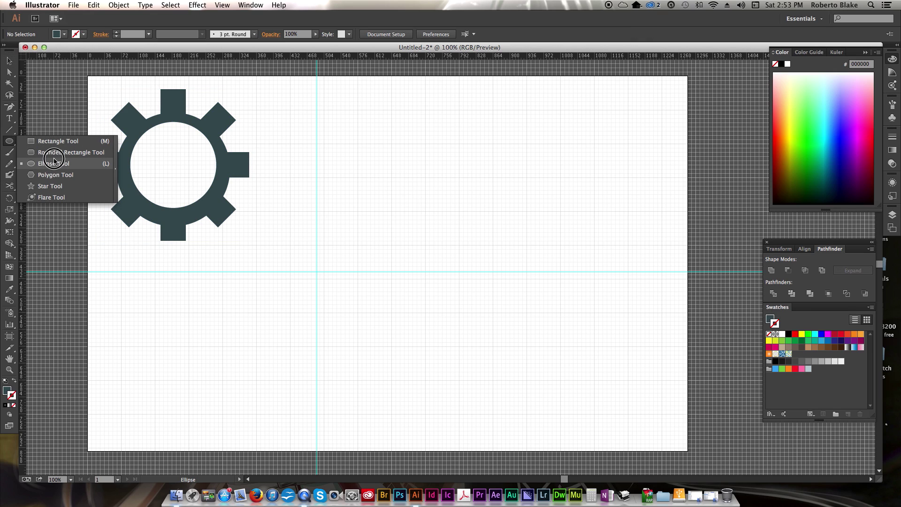
left_click(54, 165)
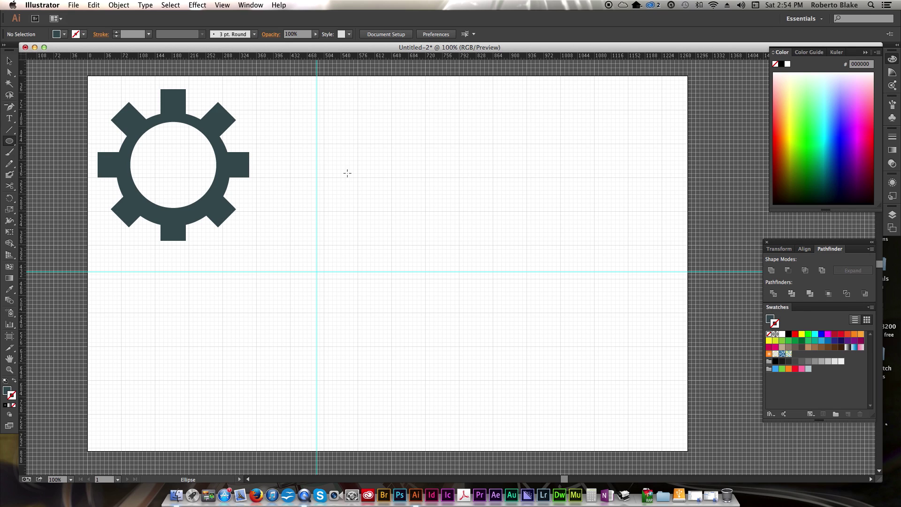
left_click_drag(370, 135, 542, 252)
key("v")
left_click(316, 196)
scroll(129, 156, "right", 2)
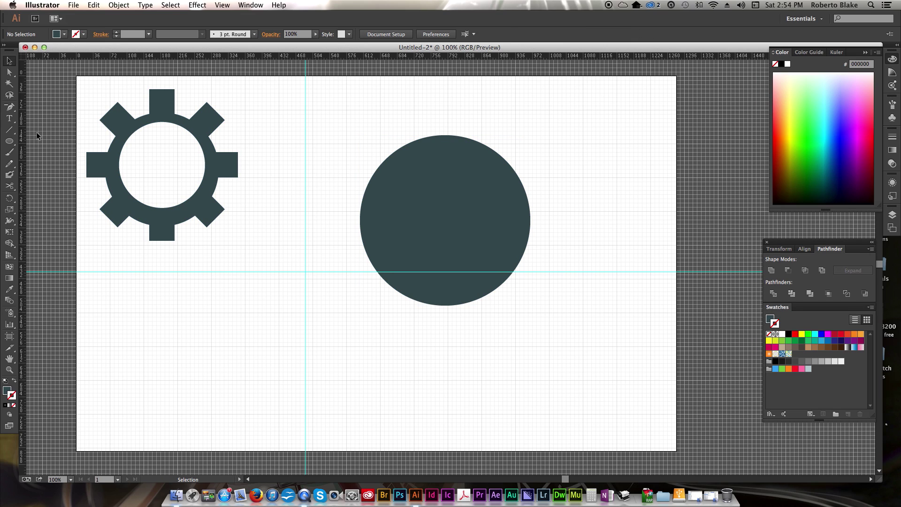
- Pencil an S-shaped seam across the dark circle with no fill and 6 pt white stroke
left_click(10, 163)
key("d")
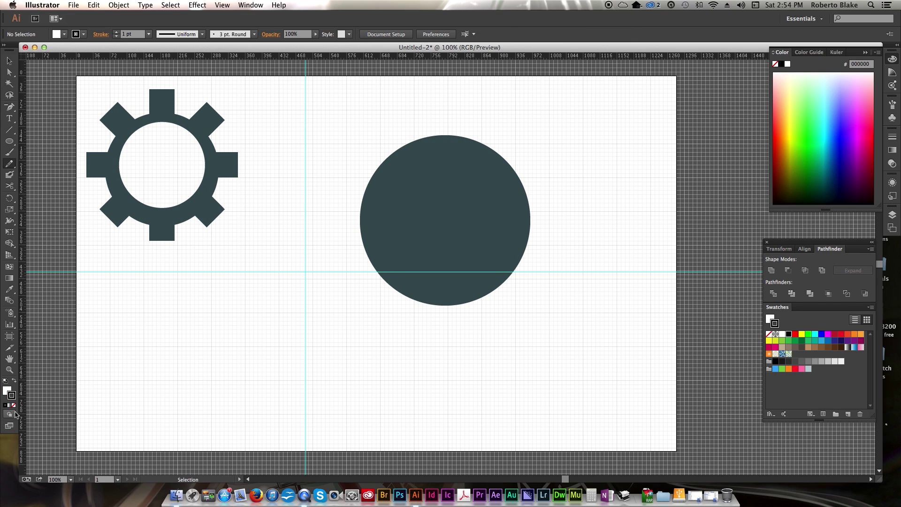
left_click(14, 405)
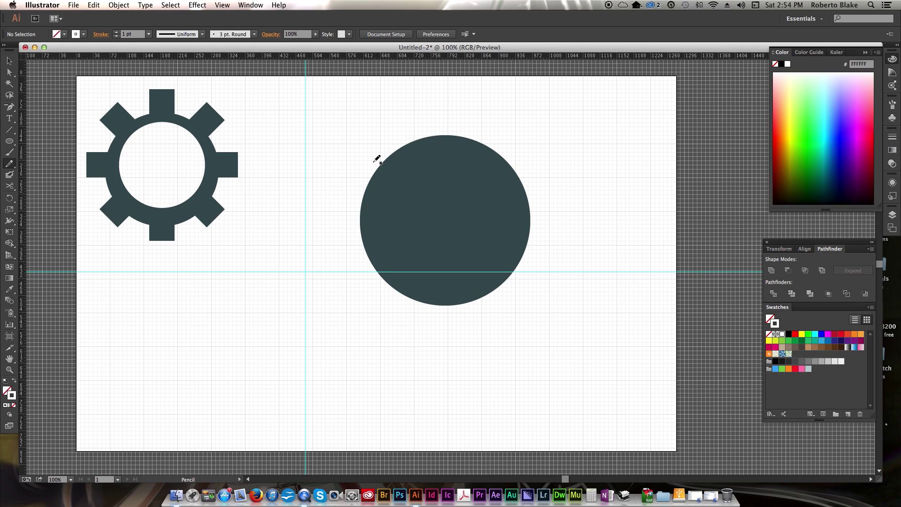
left_click(115, 32)
left_click(115, 31)
left_click(116, 32)
mouse_move(365, 167)
left_mouse_down()
mouse_move(383, 184)
mouse_move(506, 199)
mouse_move(550, 217)
mouse_move(499, 238)
mouse_move(445, 240)
mouse_move(356, 288)
left_mouse_up()
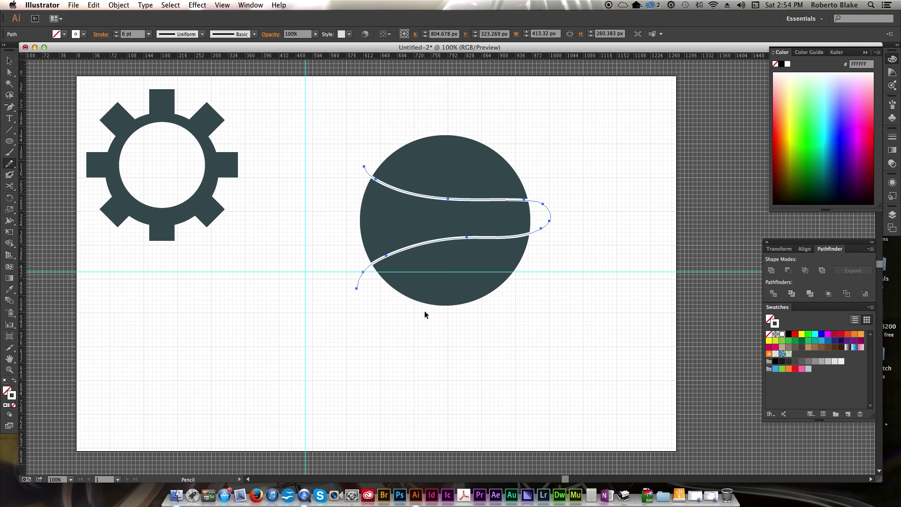
key("v")
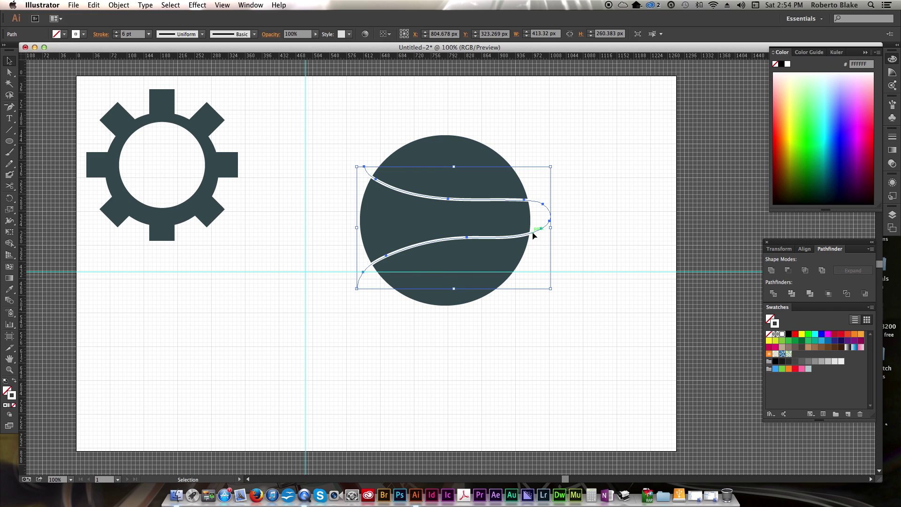
- Expand the seam stroke into a filled shape via Object > Expand with Fill and Stroke
left_click(118, 5)
left_click(253, 101)
left_click(119, 4)
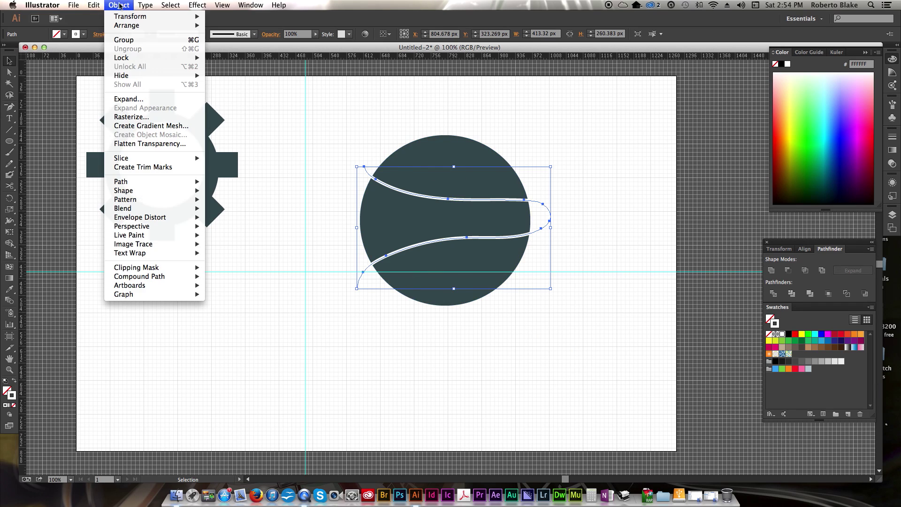
left_click(169, 100)
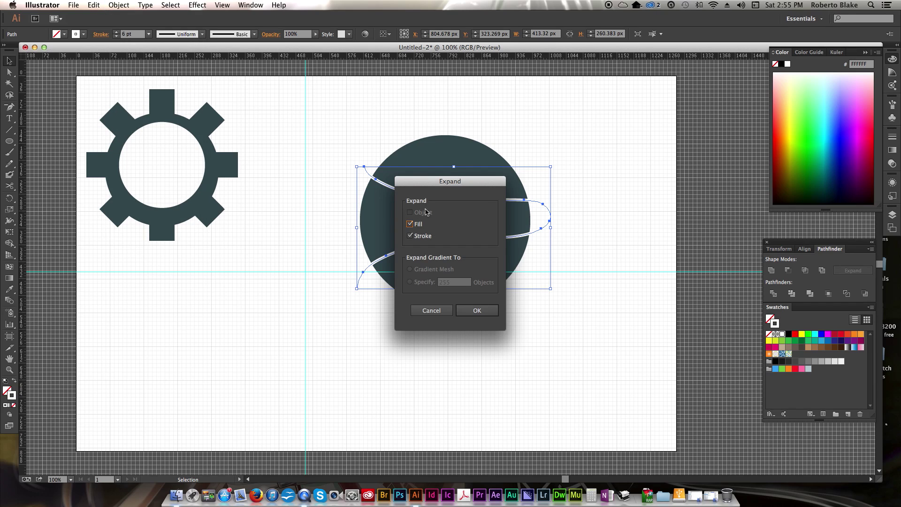
left_click(477, 311)
- Select the ball circle together with both expanded curve shapes
left_click(512, 315)
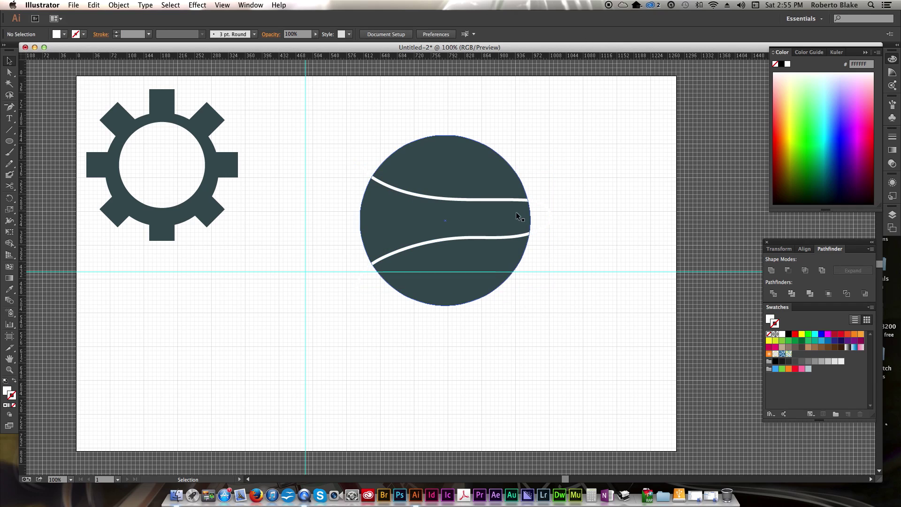
left_click(516, 238)
left_click(598, 169)
left_click_drag(386, 119, 545, 309)
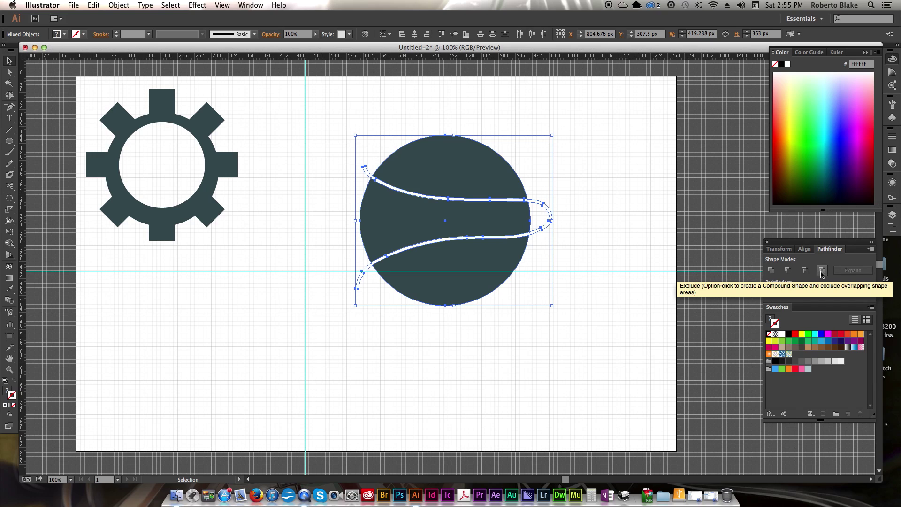
- Divide the ball along the white curves with Pathfinder and enter the divided group
left_click(776, 296)
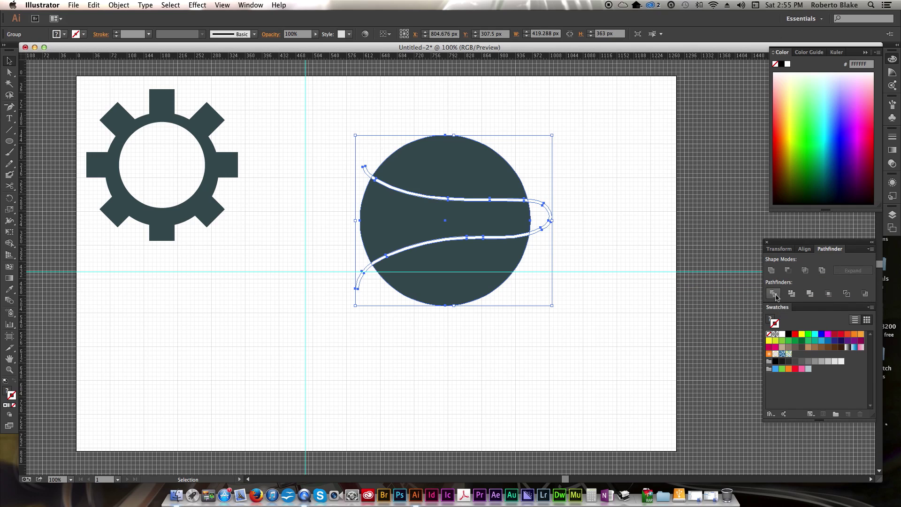
double_click(534, 262)
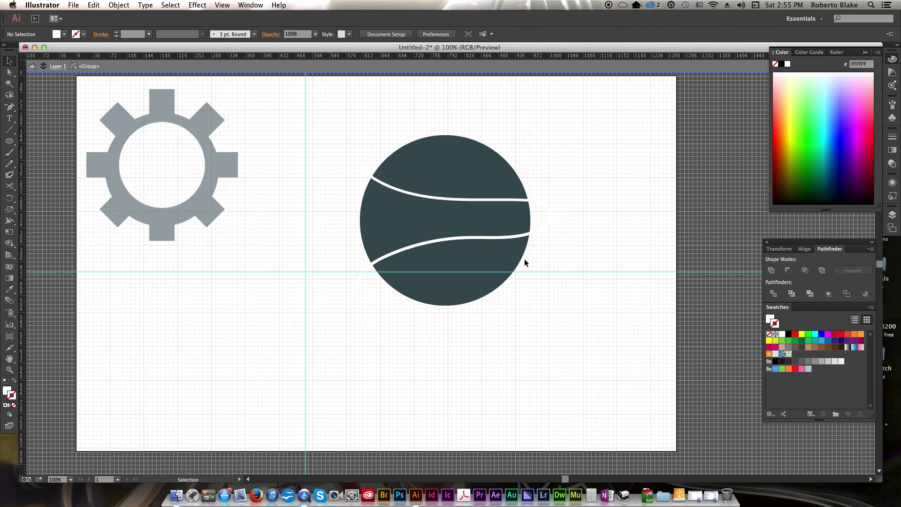
left_click(480, 240)
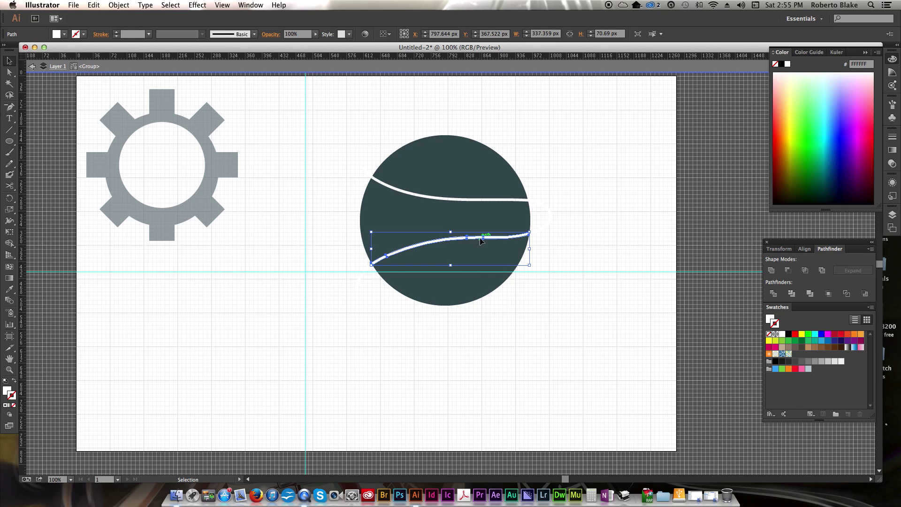
left_click(486, 199)
key("Delete")
key("ctrl+z")
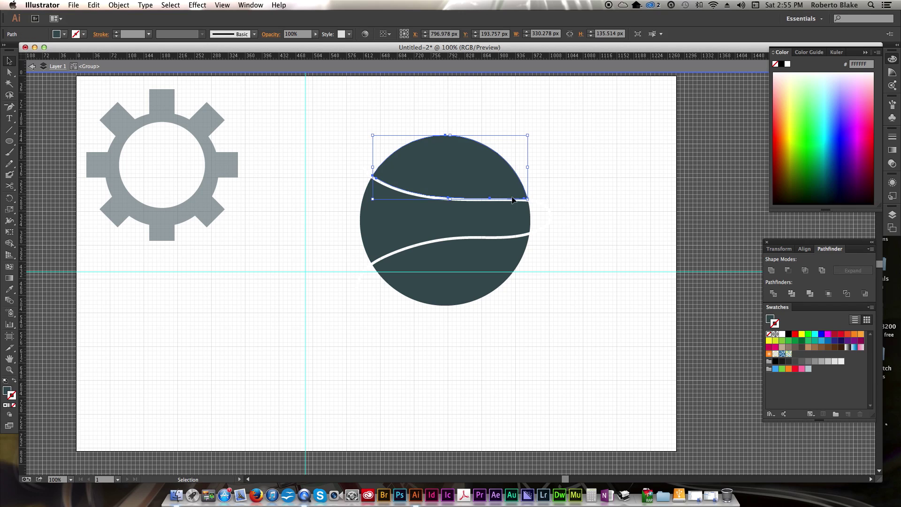
- Delete the stray stripe piece sticking out to the right of the ball
left_click(584, 201)
left_click(507, 200)
left_click(559, 209)
left_click(544, 207)
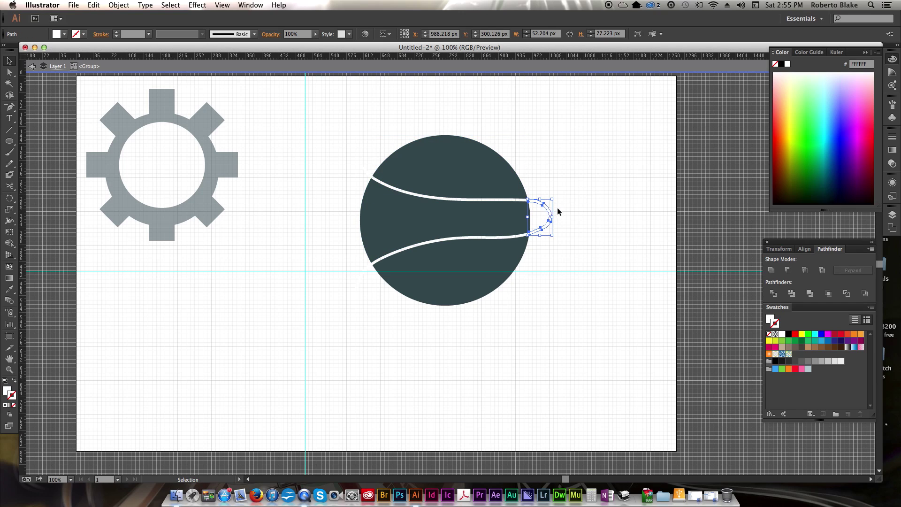
key("Delete")
- Nudge the top ball piece, above the upper stripe, up 10 px
left_click(378, 184)
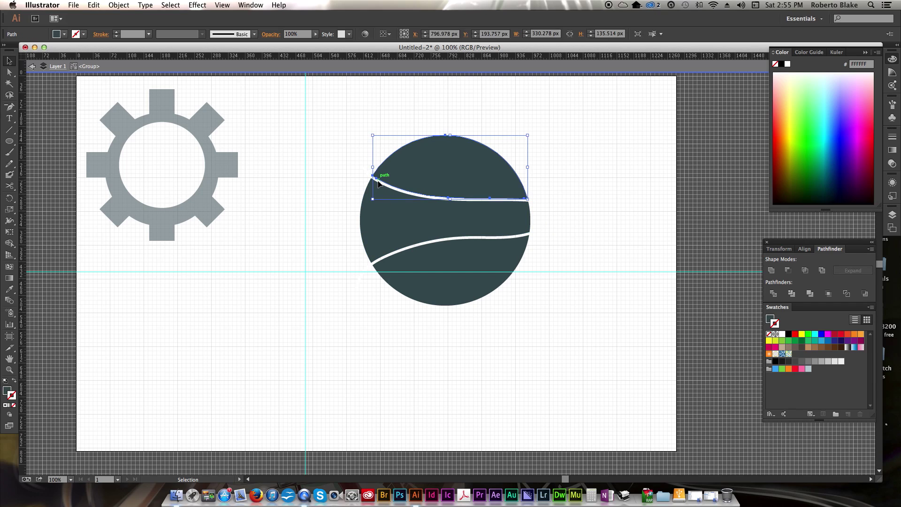
left_click(357, 183)
left_click(373, 188)
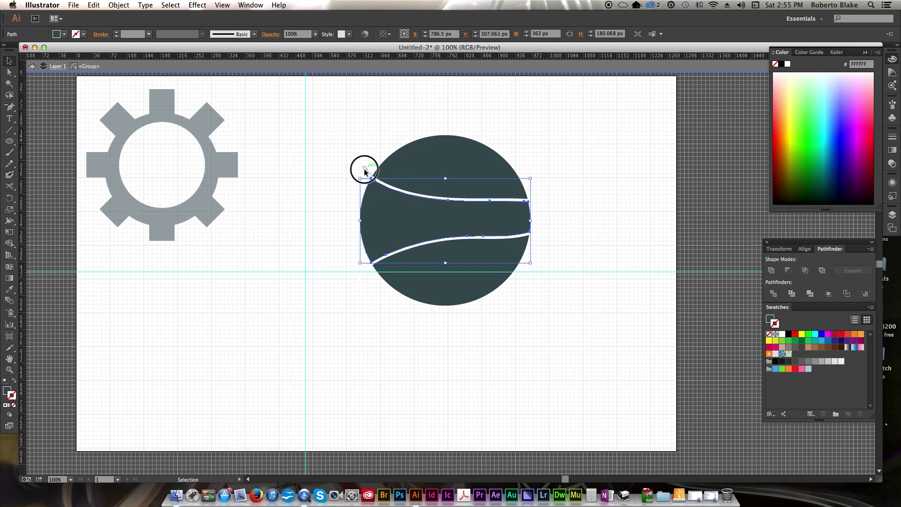
left_click(363, 171)
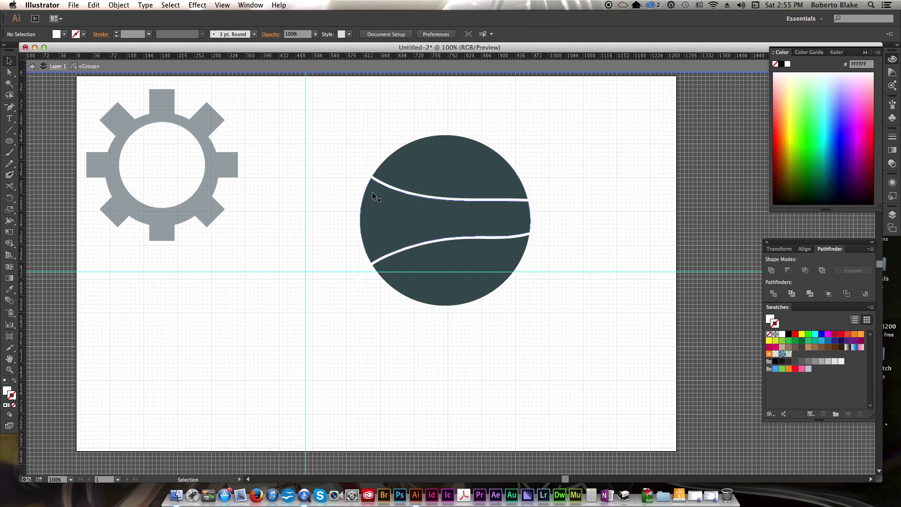
left_click(378, 256)
left_click(615, 196)
left_click(484, 170)
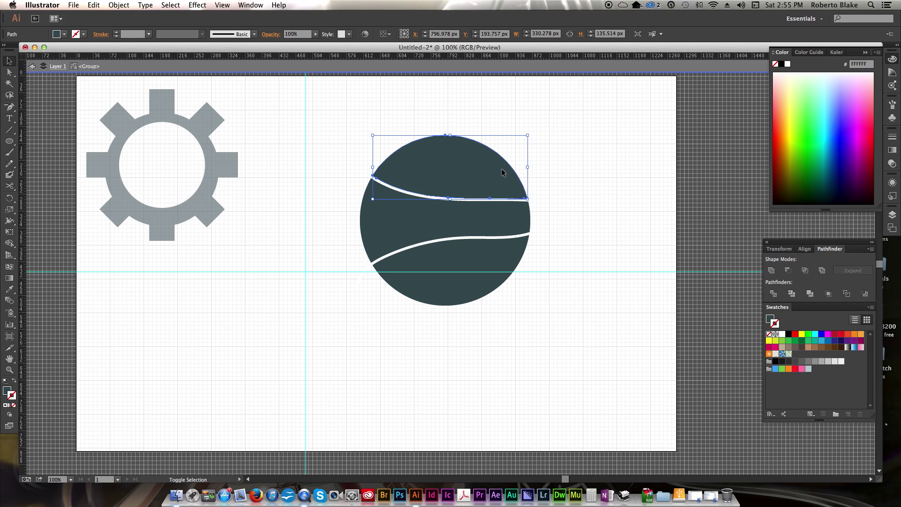
key("shift+Up")
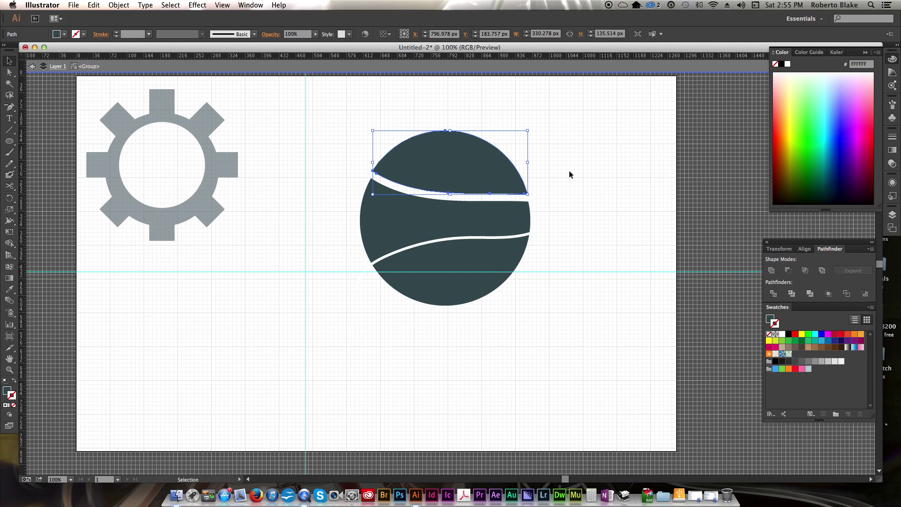
- Exit the group and nudge the bottom ball piece down with Direct Selection
double_click(569, 174)
left_click(469, 291)
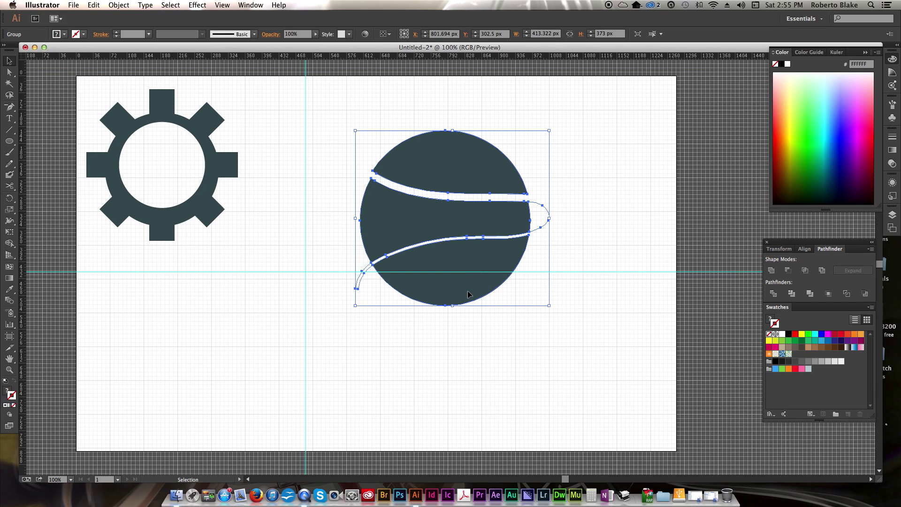
left_click(534, 280)
key("a")
left_click(443, 294)
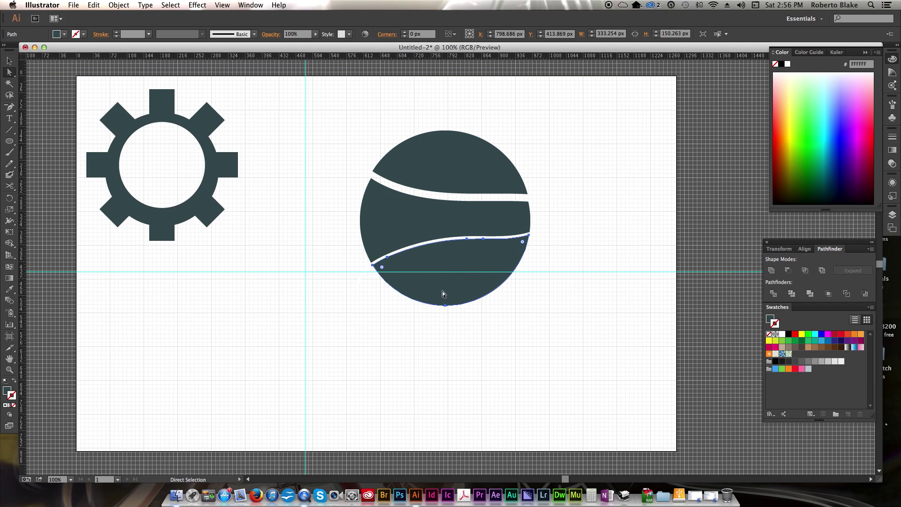
key("shift+Down")
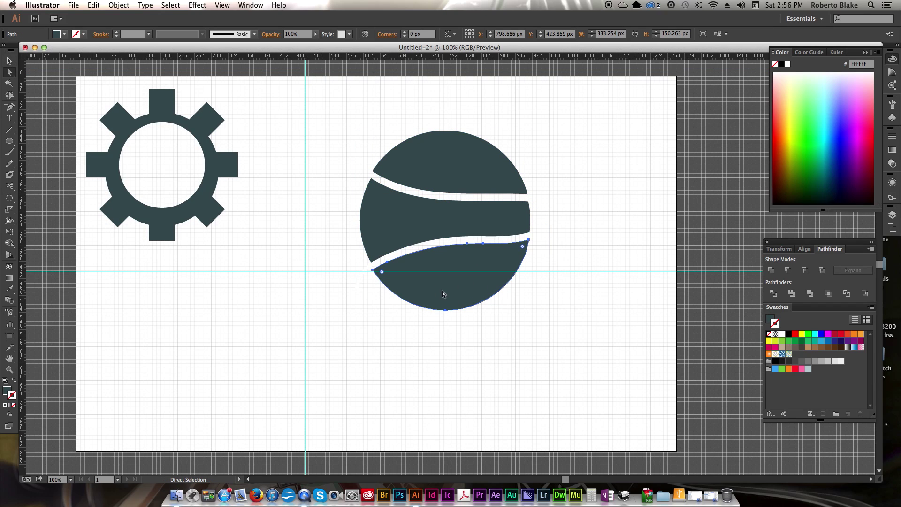
key("v")
left_click(549, 244)
- Inside the ball group, drag the bottom piece about 40 px lower, then undo it
left_click(490, 162)
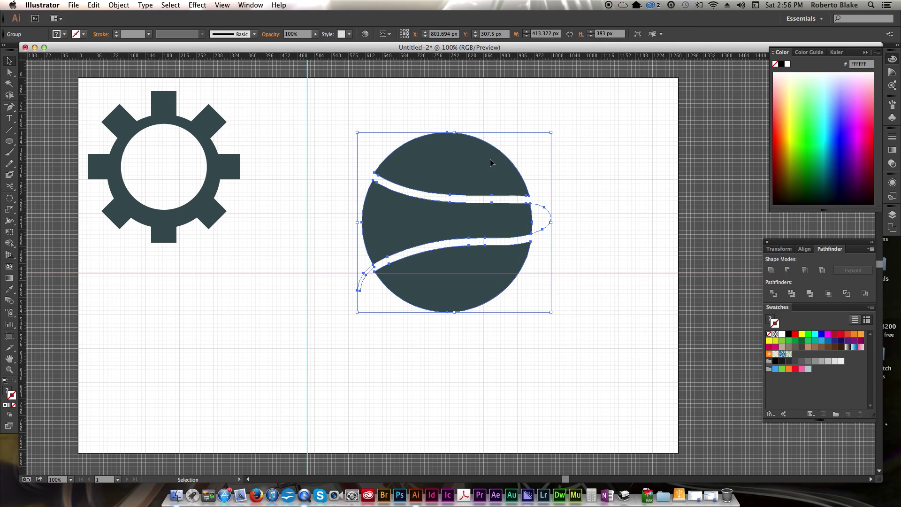
double_click(490, 162)
left_click(484, 158)
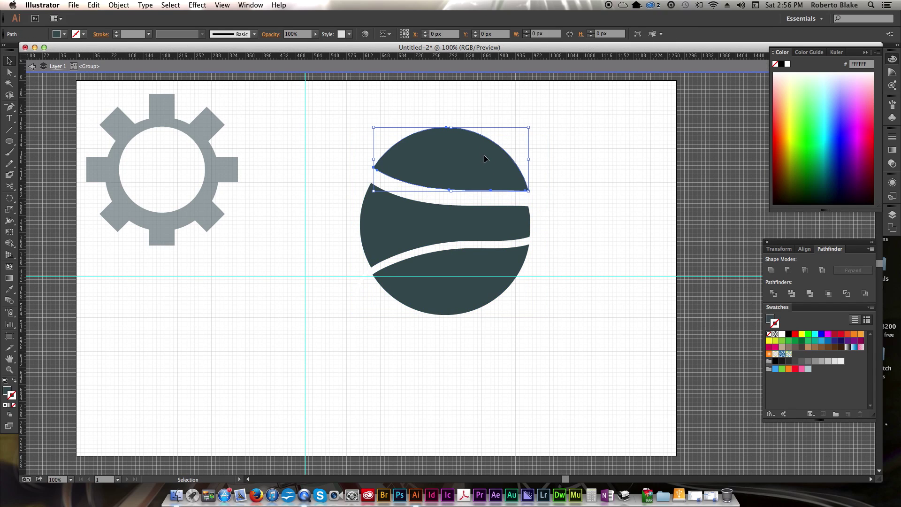
left_click(606, 254)
left_click(469, 301)
left_click_drag(469, 302, 467, 321)
left_click(588, 285)
left_click(485, 302)
key("super+z")
- Undo the remaining piece move and leave the ball group at its original layout
key("super+z")
double_click(582, 240)
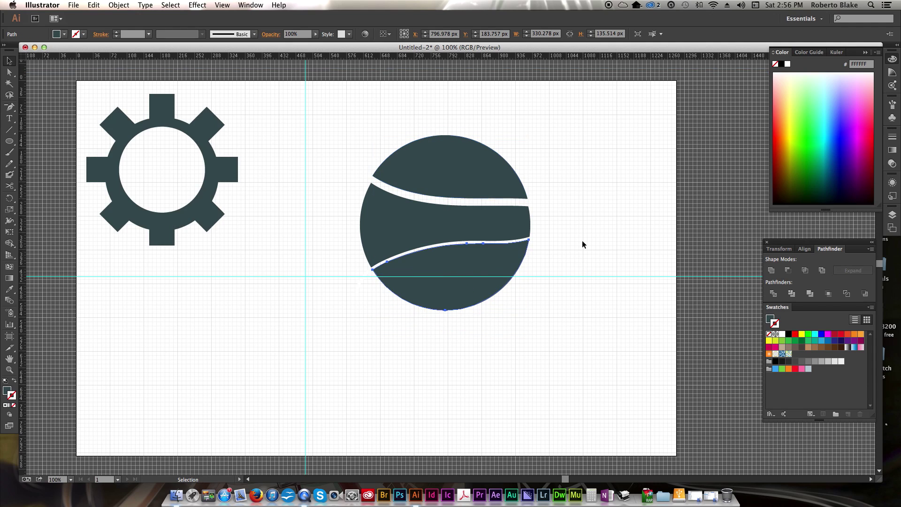
key("super+z")
left_click(583, 221)
left_click(476, 179)
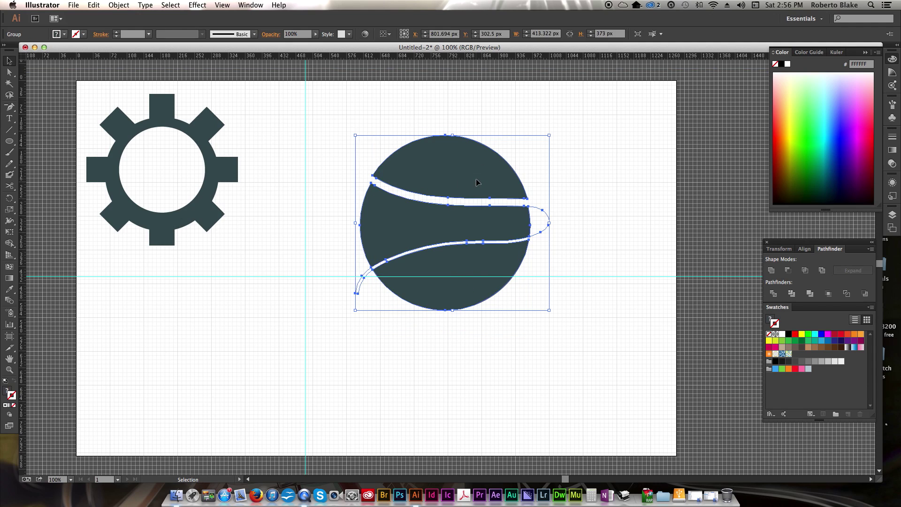
scroll(593, 177, "left", 3)
left_click(604, 175)
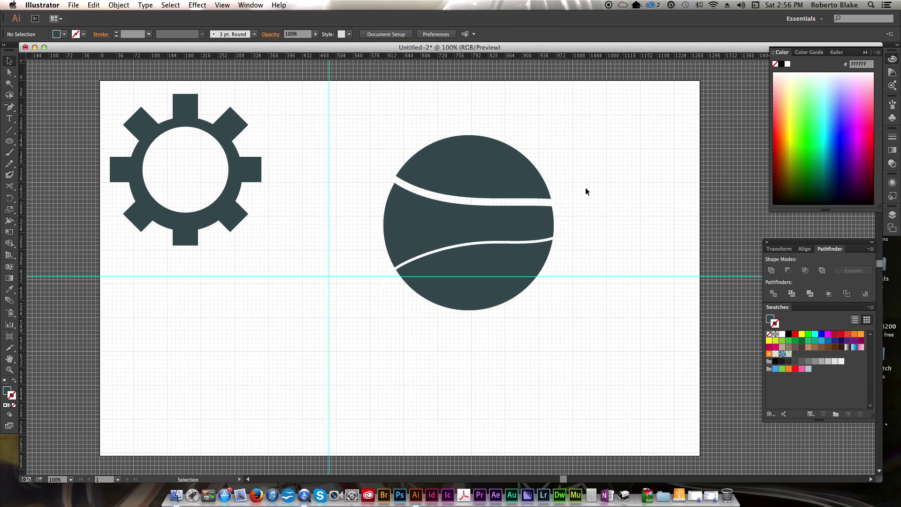
- Fill the bottom ball piece with bright yellow and remove its outline
key("a")
left_click(510, 264)
left_click(794, 125)
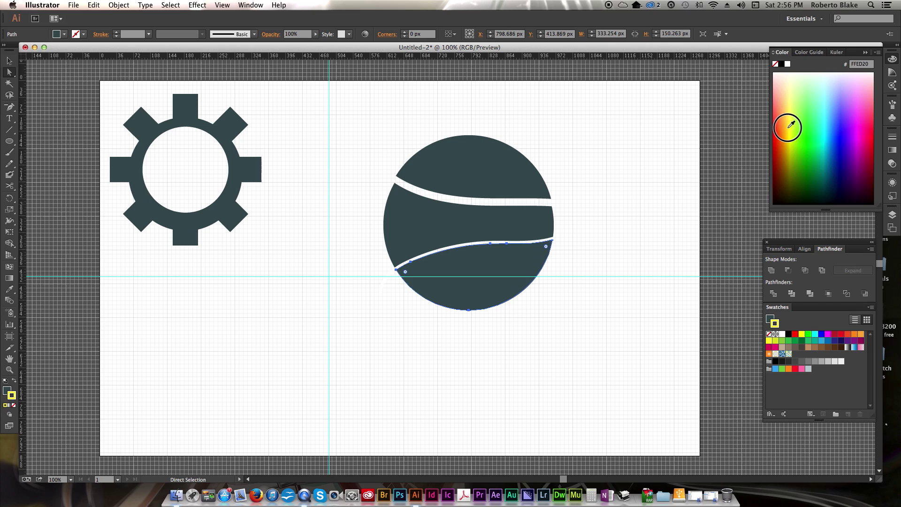
left_click(14, 382)
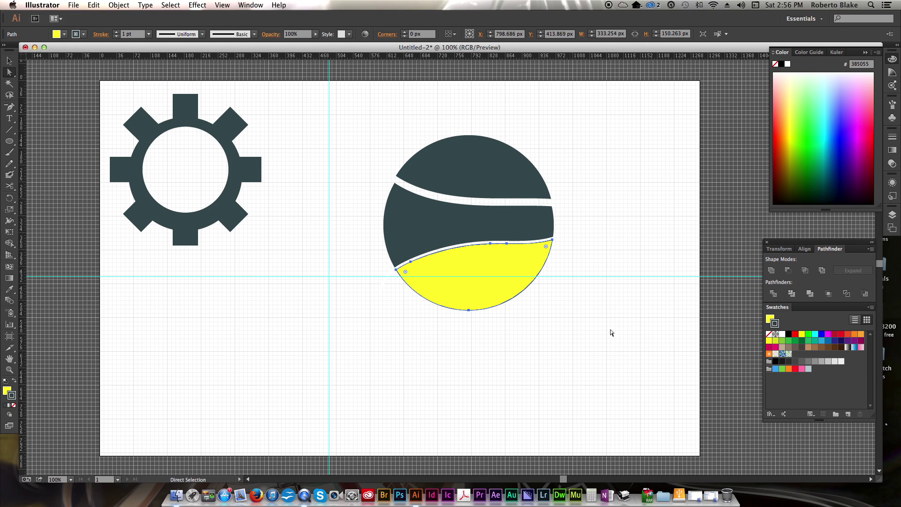
left_click(14, 404)
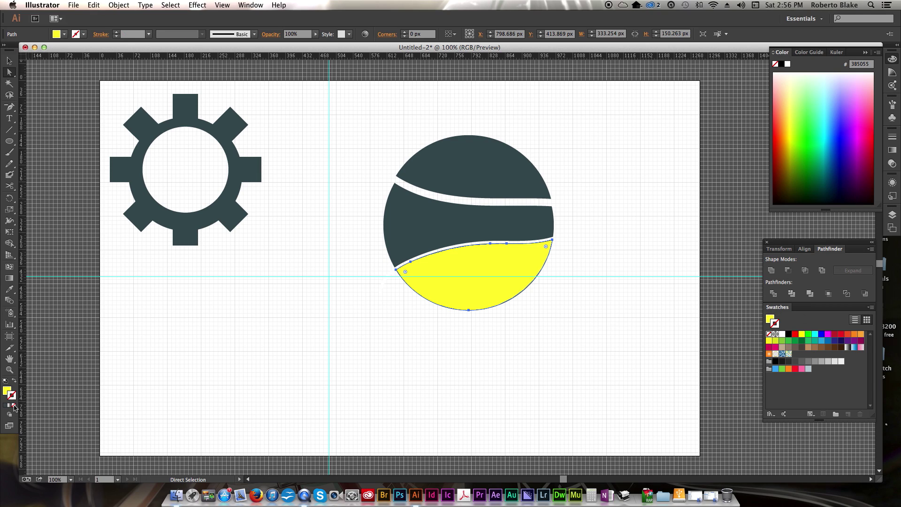
left_click(499, 390)
- Fill the top ball piece with a green swatch, leaving the middle band dark
left_click(432, 211)
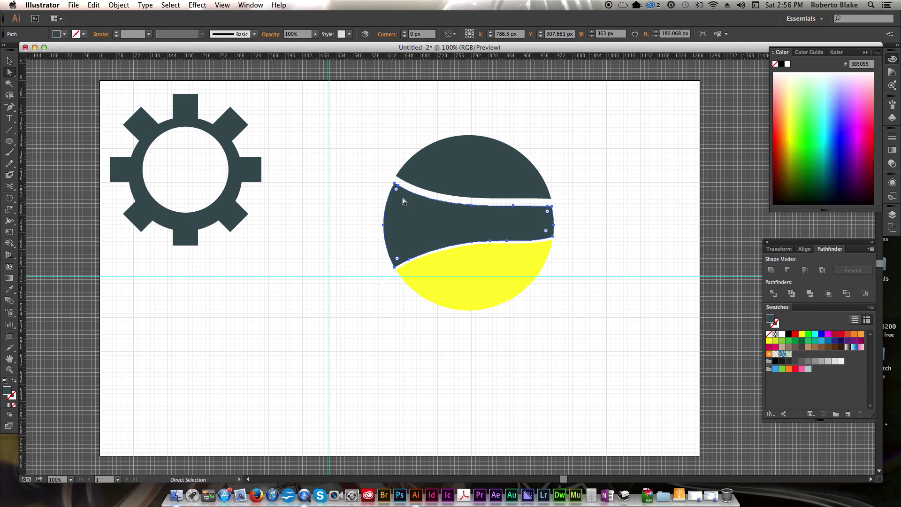
left_click(472, 165)
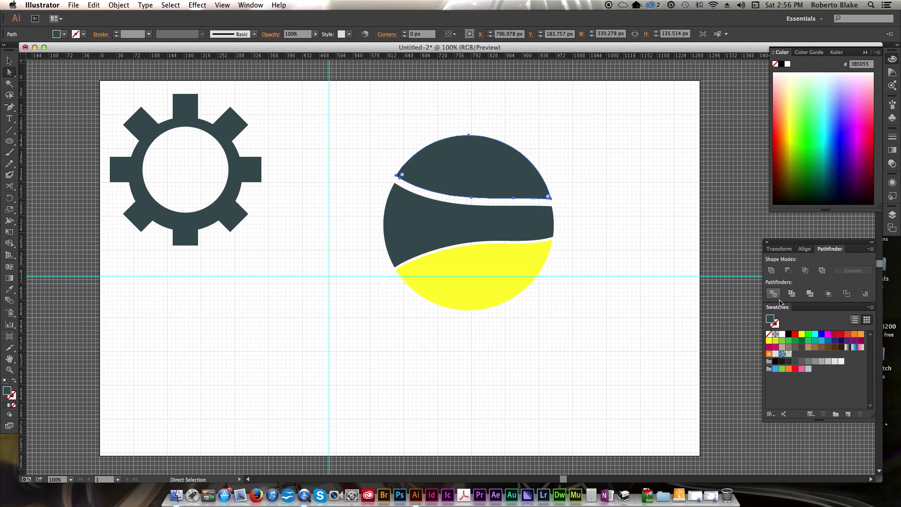
left_click(801, 344)
left_click(624, 310)
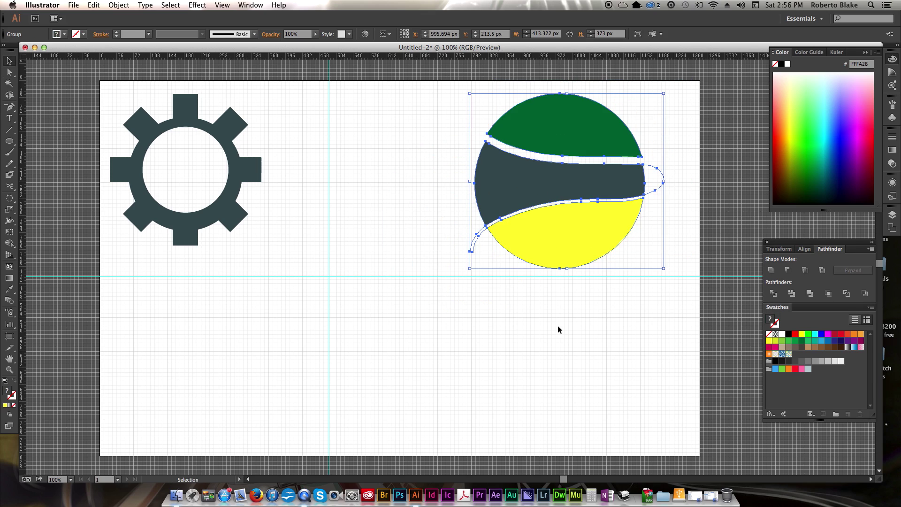
- Nudge the striped ball down 10 px
left_click(516, 291)
key("a")
left_click(476, 240)
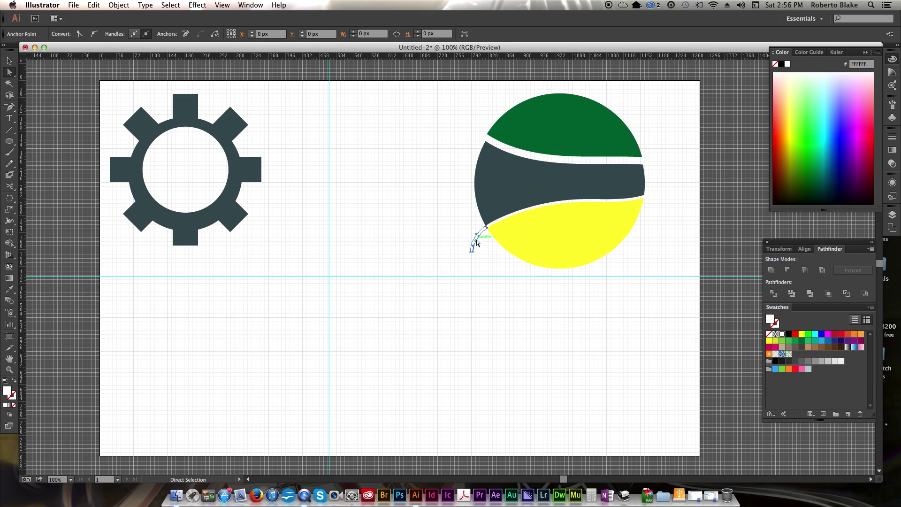
left_click(474, 239)
left_click(503, 308)
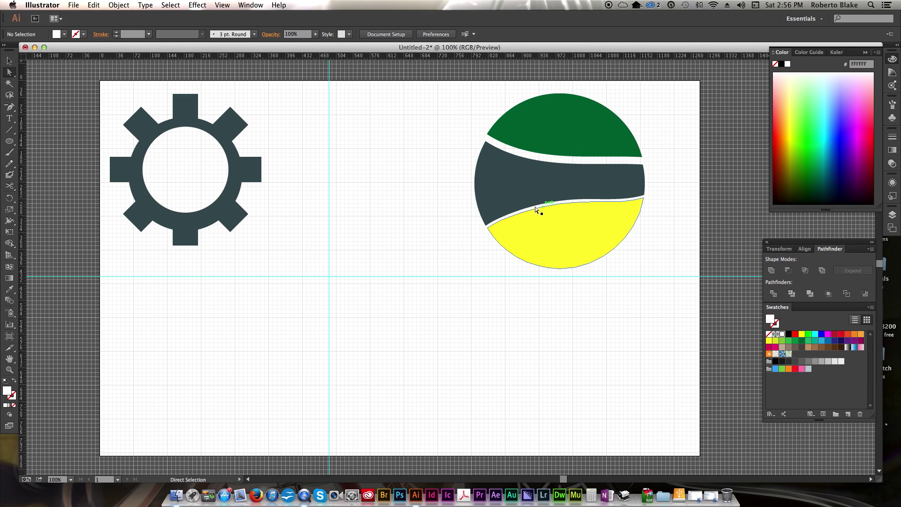
key("v")
left_click(487, 302)
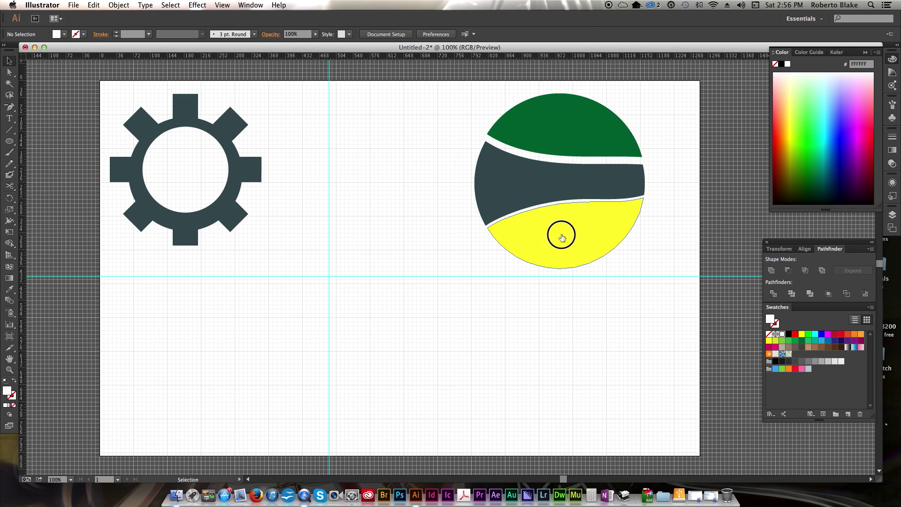
left_click(540, 186)
key("a")
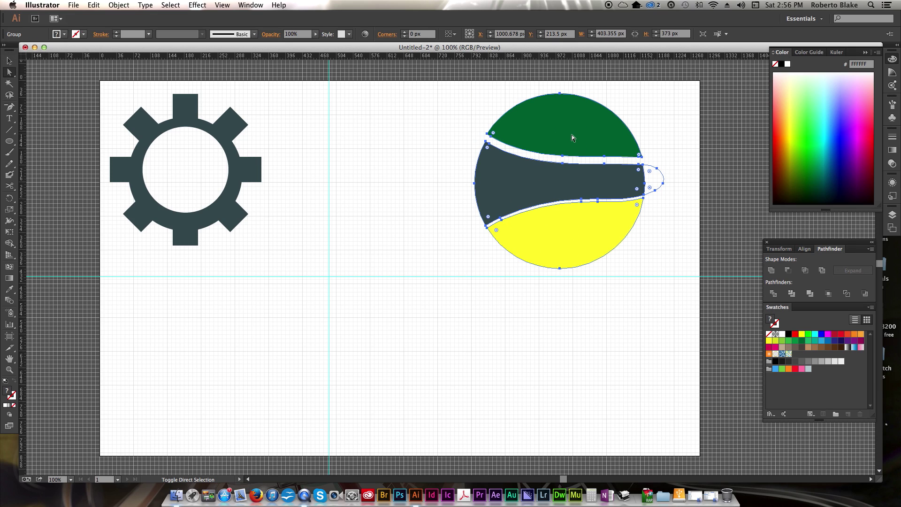
key("shift+Down")
key("v")
- Drag the whole striped ball group slightly left, closer to the gear
double_click(571, 134)
left_click(571, 134)
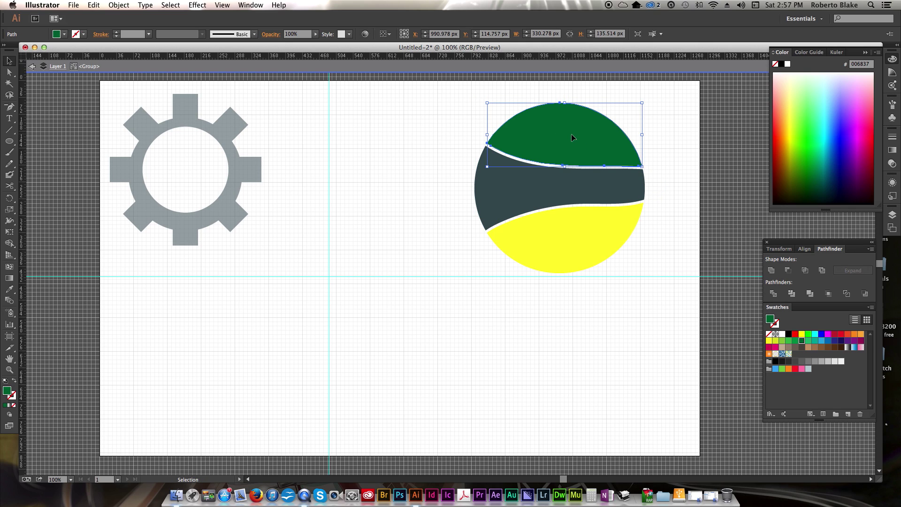
key("ctrl+shift+a")
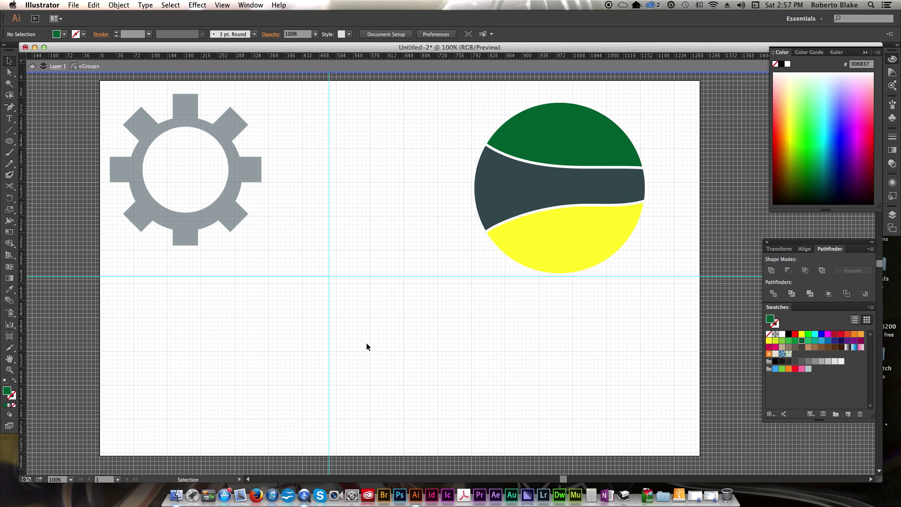
double_click(427, 288)
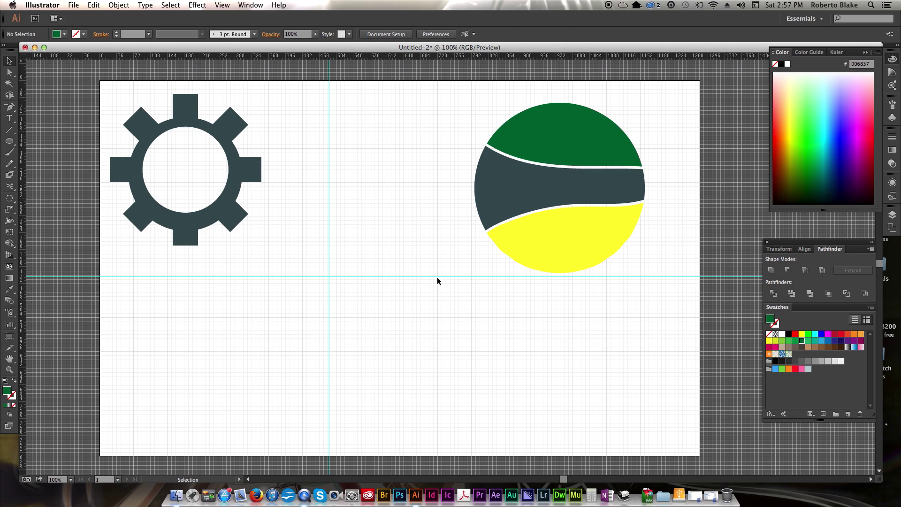
mouse_move(599, 246)
left_mouse_down()
mouse_move(546, 237)
mouse_move(587, 240)
left_mouse_up()
left_click(561, 343)
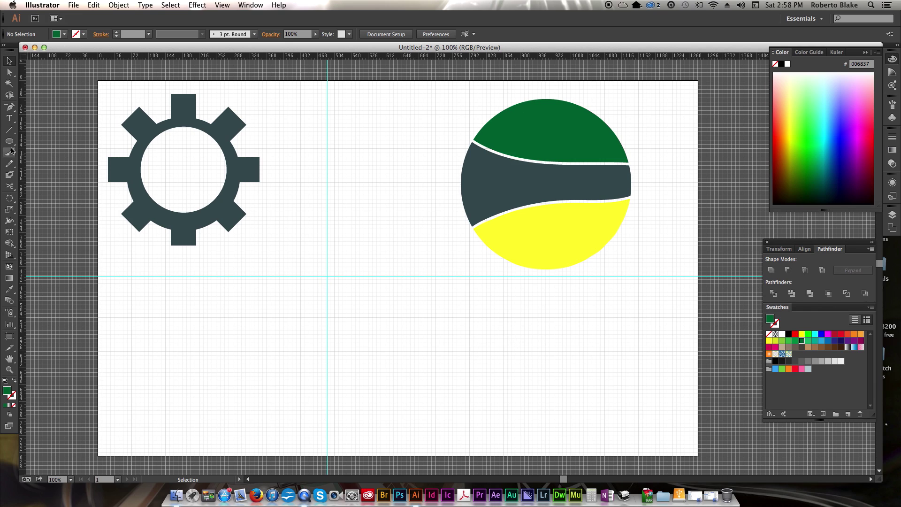
- Draw a 268 px green circle below the gear
left_click(10, 141)
left_click_drag(195, 305, 322, 407)
key("v")
left_click(148, 349)
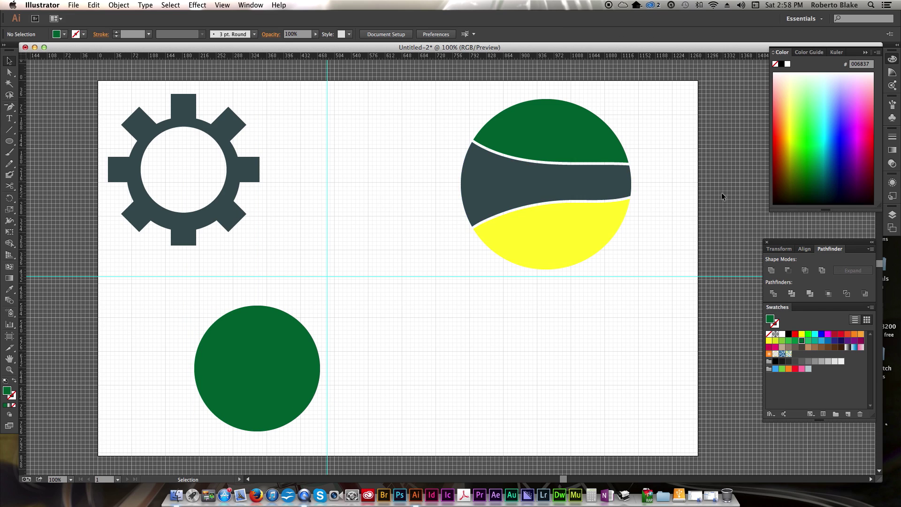
- Sample the ball's yellow and set it as stroke with no fill
key("i")
left_click(546, 235)
key("v")
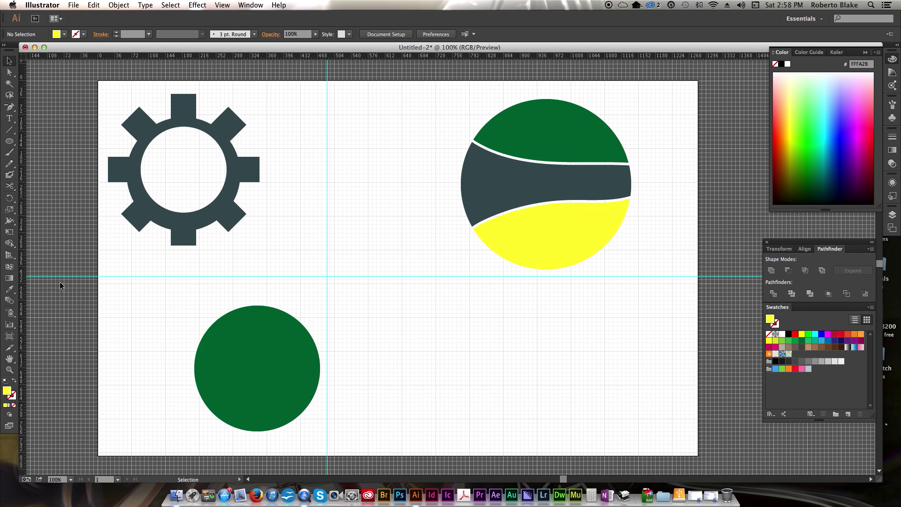
left_click(14, 380)
- Draw a 139 px yellow ring on the circle's left edge with a 13 pt stroke
left_click(9, 141)
left_click_drag(163, 343, 223, 402)
key("c")
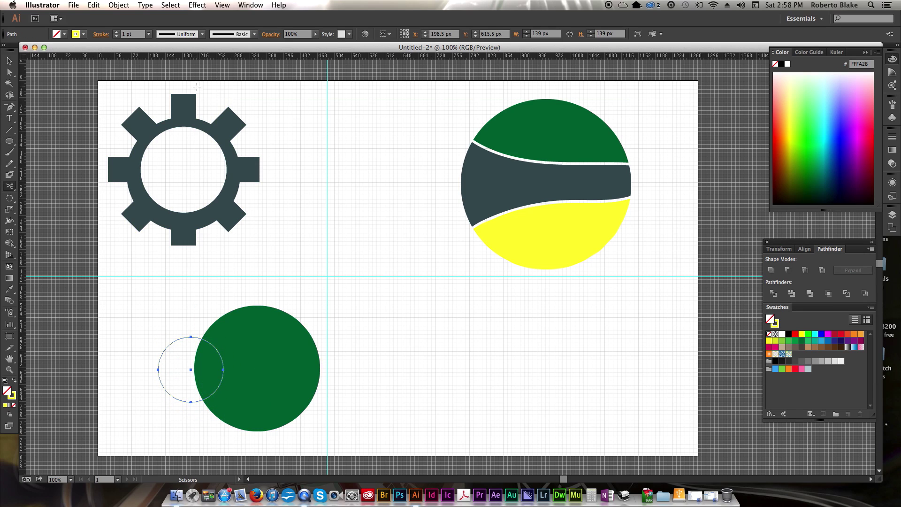
left_click(116, 32)
left_click(116, 32)
left_click(116, 32)
left_click(115, 32)
left_click(115, 32)
left_click(115, 32)
left_click(115, 32)
- Duplicate the yellow ring onto the green circle's right edge
key("v")
left_click_drag(206, 344, 341, 352)
left_click(337, 281)
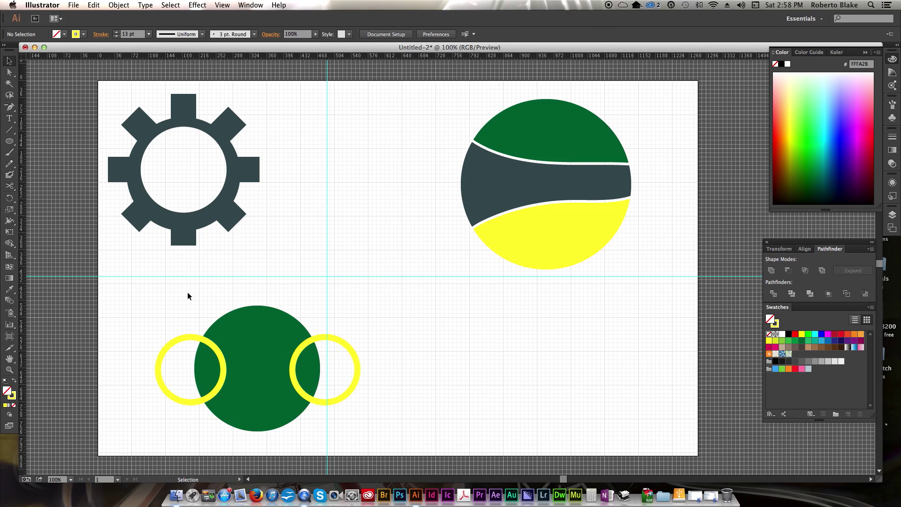
left_click(259, 326)
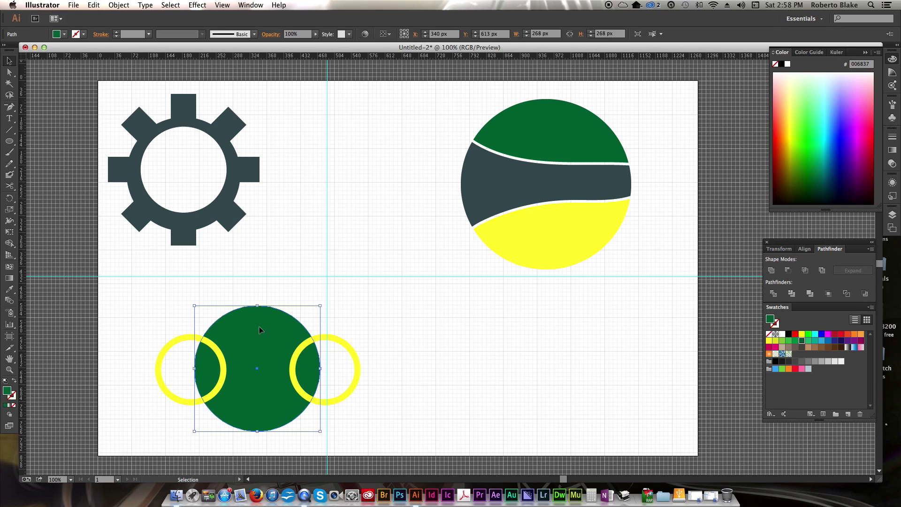
left_click(231, 295)
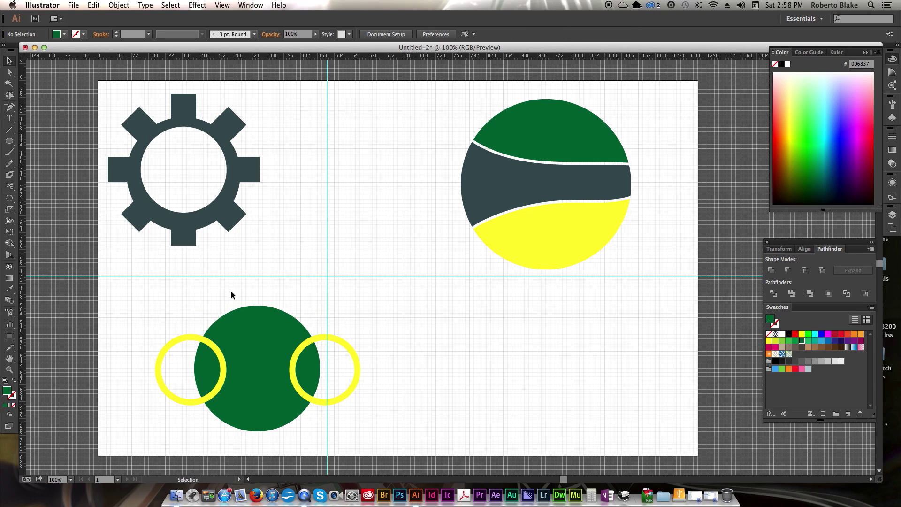
- Expand both 13 pt yellow rings into filled shapes with Object > Expand, keeping Fill and Stroke
mouse_move(180, 297)
left_mouse_down()
mouse_move(263, 374)
mouse_move(324, 410)
left_mouse_up()
left_click(200, 334)
left_click(200, 334)
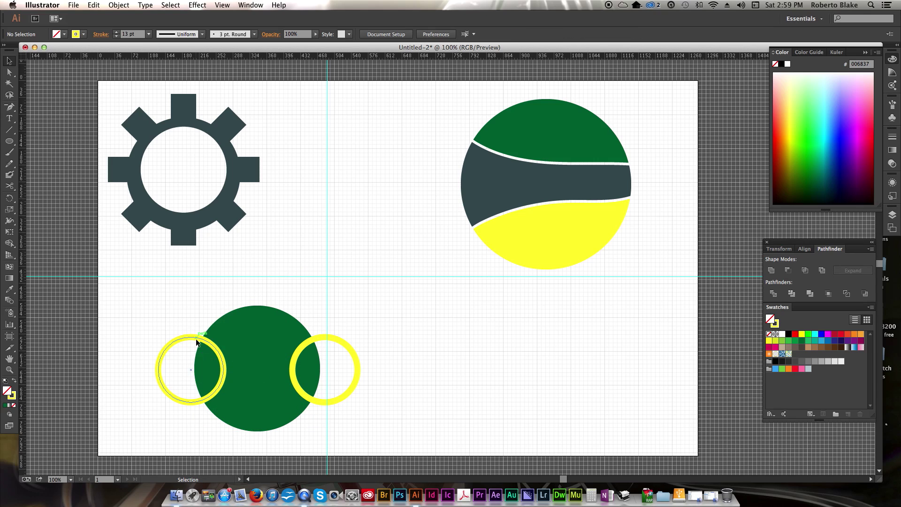
left_click(350, 344, "shift")
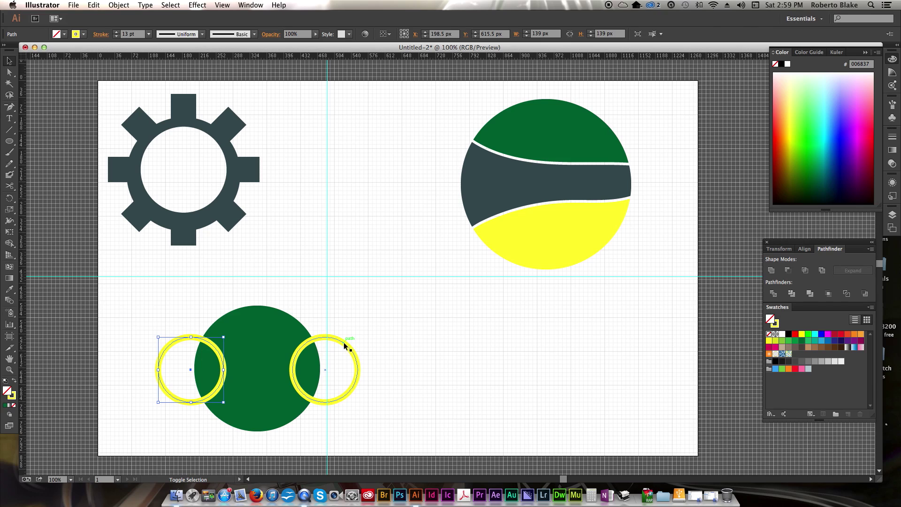
left_click(113, 6)
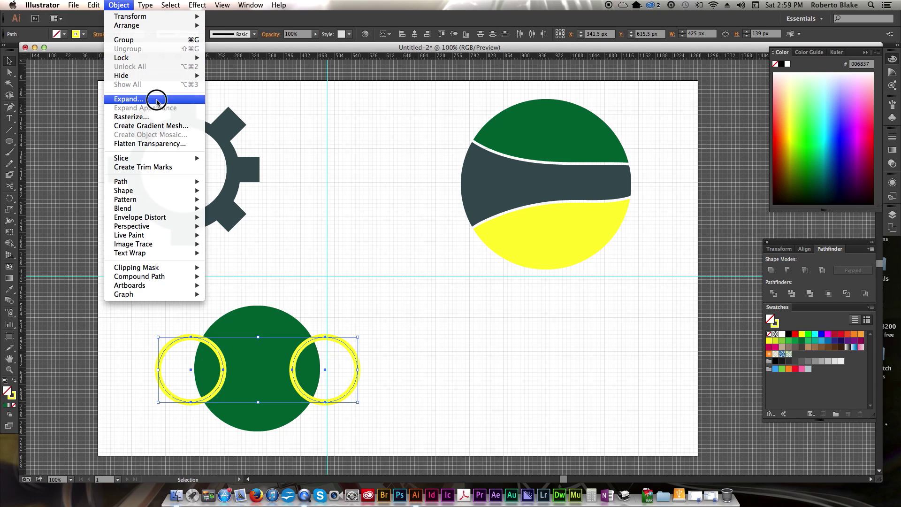
left_click(150, 99)
left_click(482, 312)
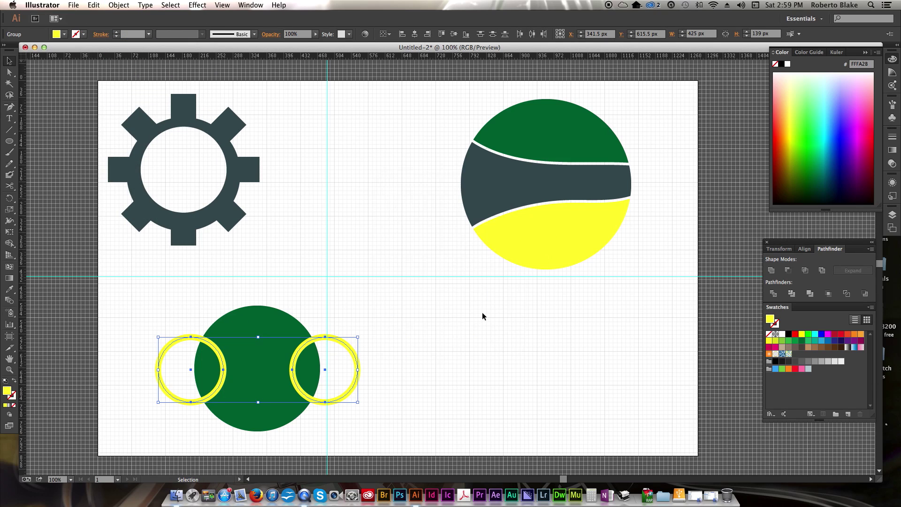
left_click(441, 342)
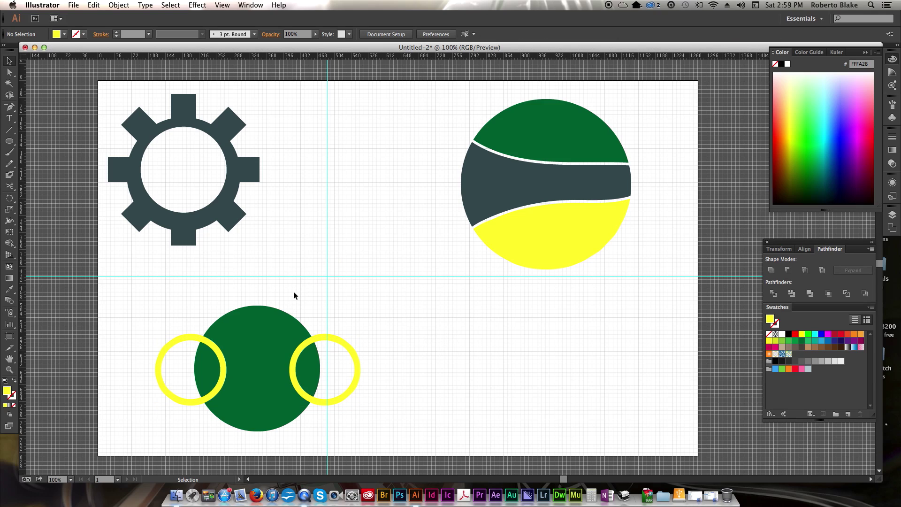
- Intersect the right yellow ring with the green circle to leave an arc, then restore the circle
left_click_drag(278, 295, 347, 367)
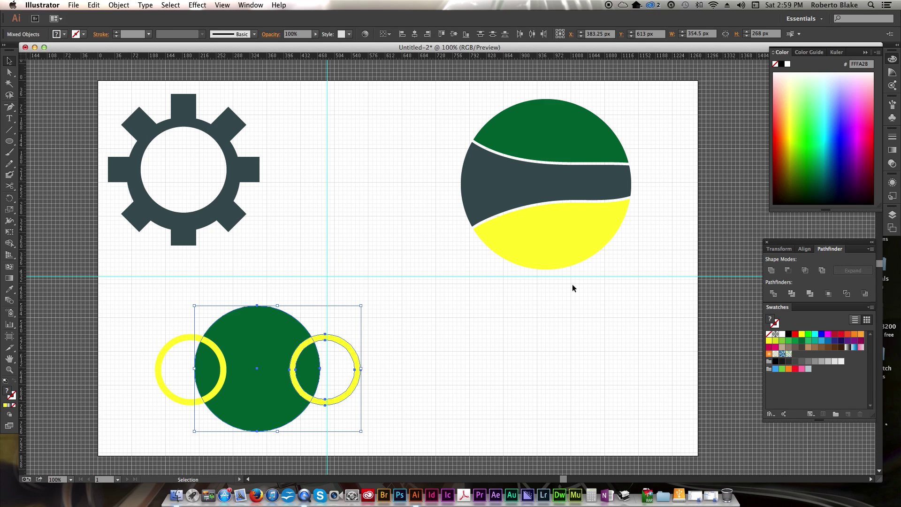
left_click(806, 271)
left_click(309, 293)
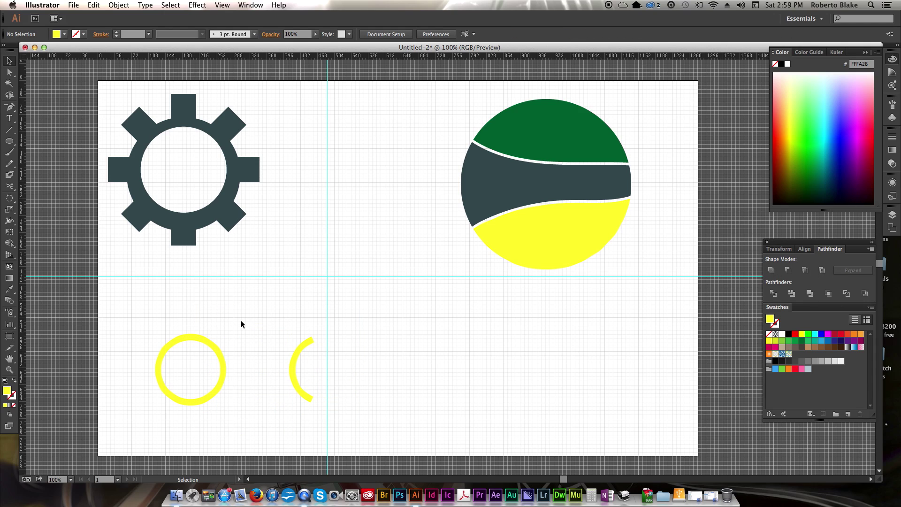
key("super+z")
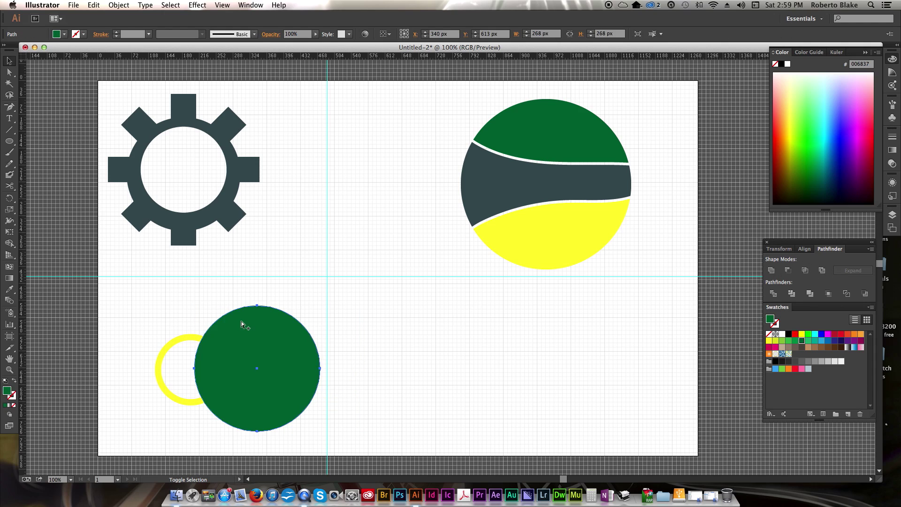
- Stack the green circle behind the yellow rings using Arrange > Send to Back
scroll(240, 324, "left", 3)
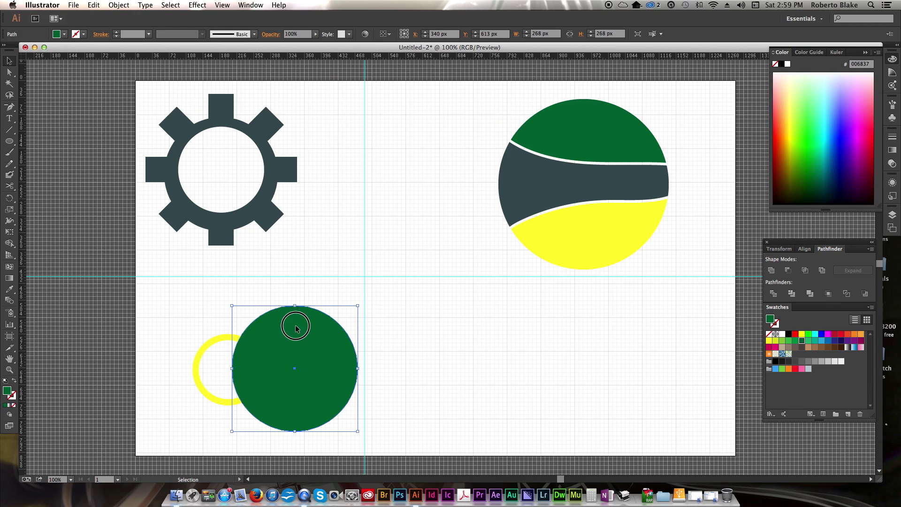
key("a")
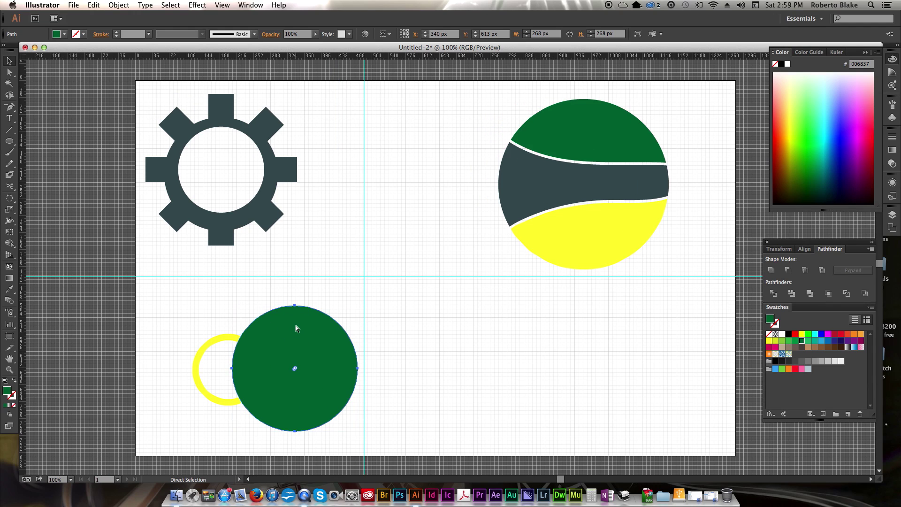
key("shift+super+z")
key("shift+super+z")
key("v")
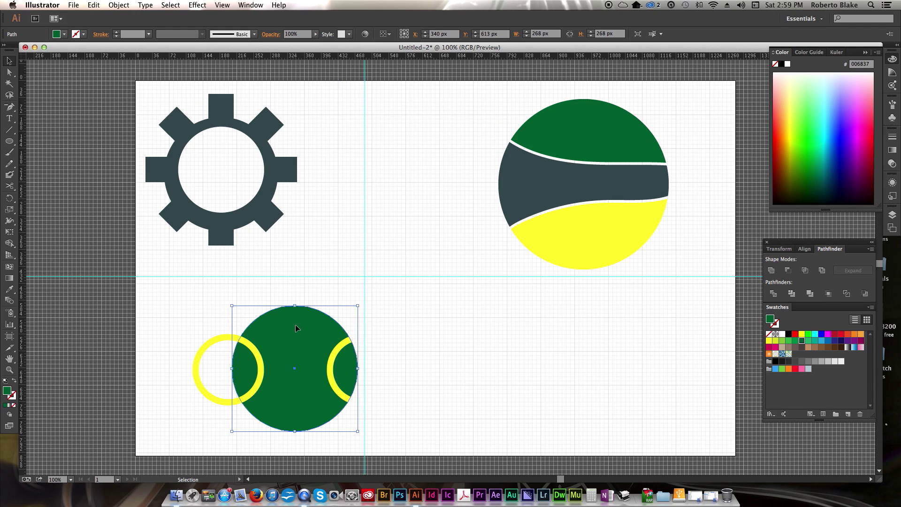
left_click(347, 277)
right_click(310, 325)
mouse_move(351, 442)
left_click(376, 361)
right_click(306, 338)
mouse_move(372, 467)
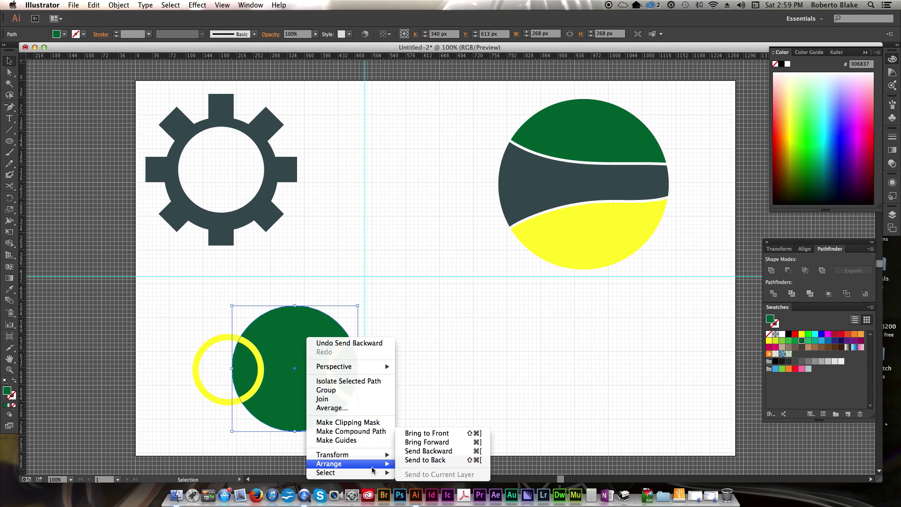
left_click(425, 459)
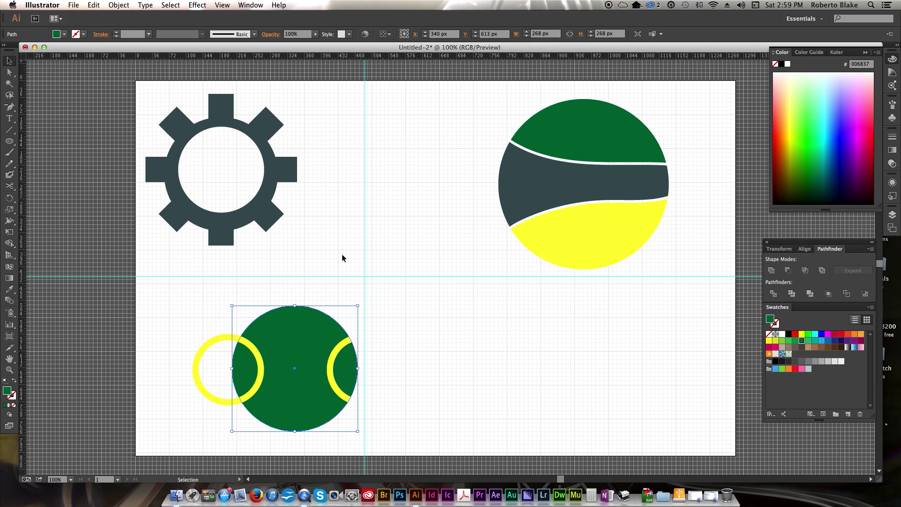
- Intersect the left ring with the green circle, then restore the circle behind both crescents
left_click(248, 249)
left_click(221, 306)
left_click_drag(221, 307, 273, 375)
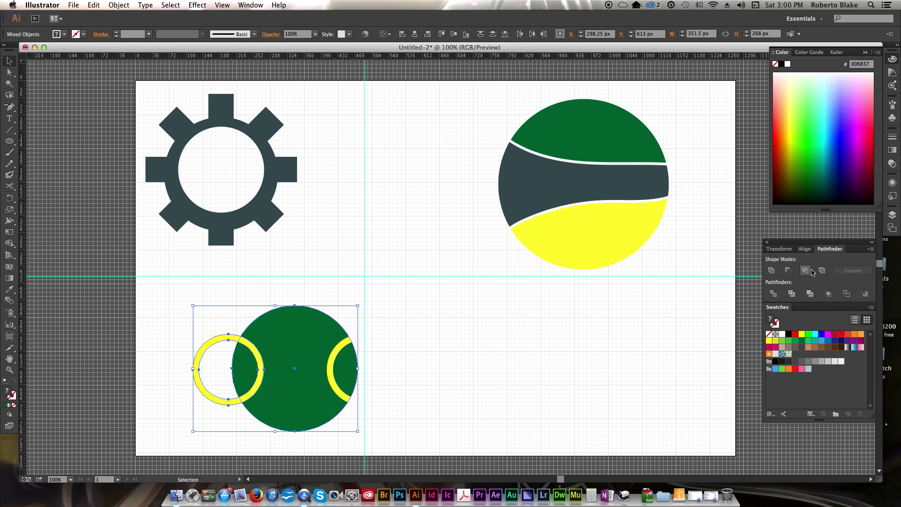
left_click(805, 270)
left_click(334, 311)
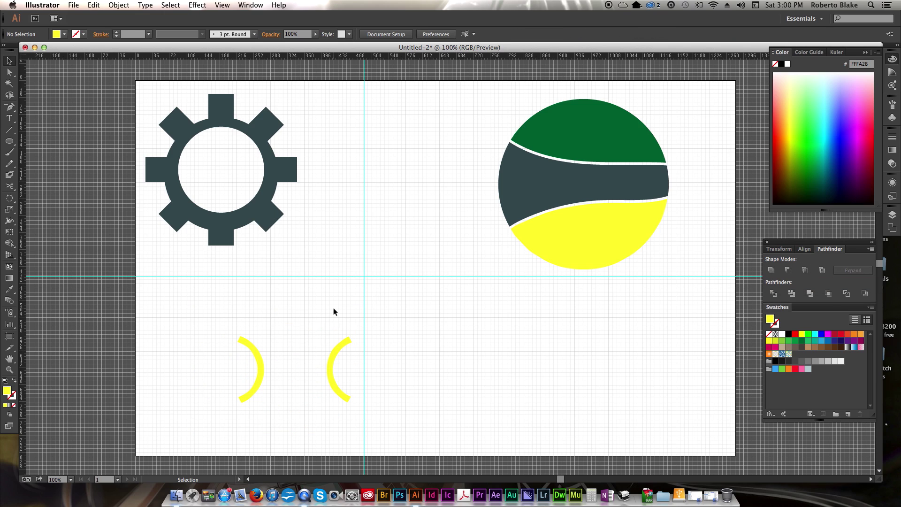
key("super+z")
key("super+z")
key("super+shift+z")
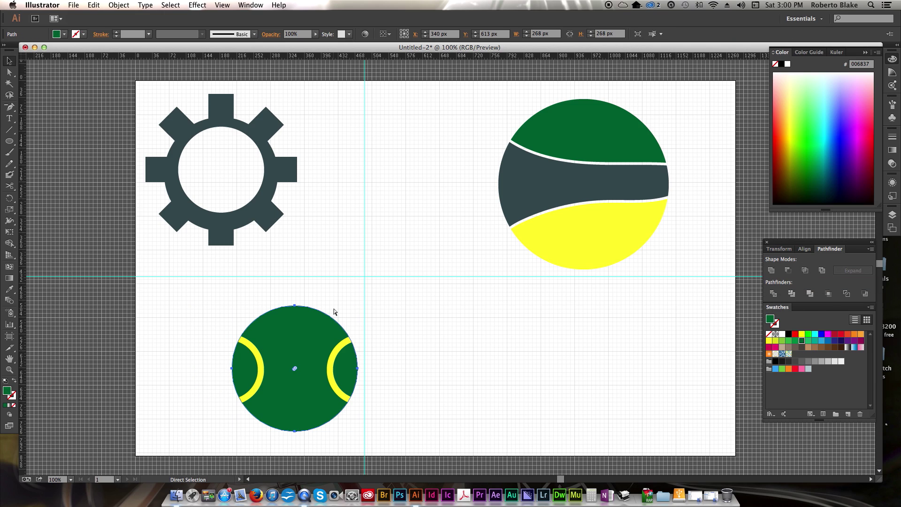
key("v")
left_click(338, 280)
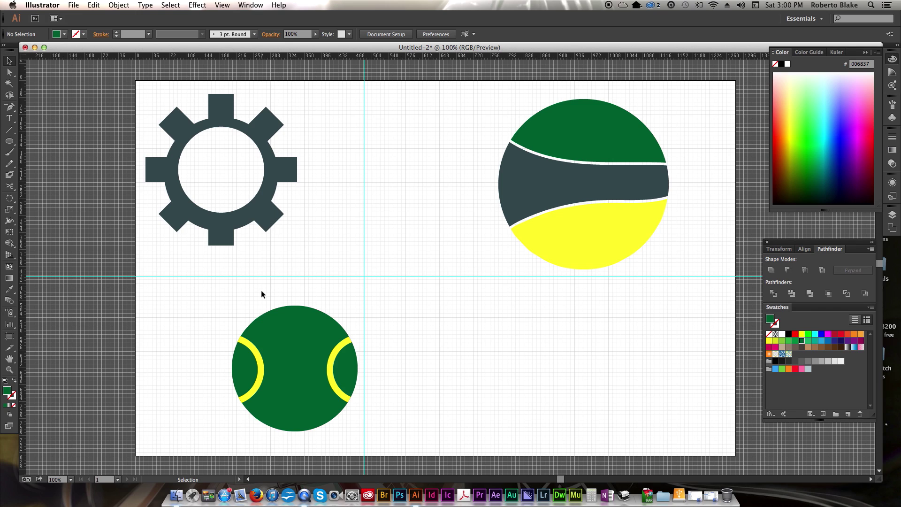
- Sample the arc's yellow and draw a small yellow dot on the green ball
scroll(305, 281, "right", 2)
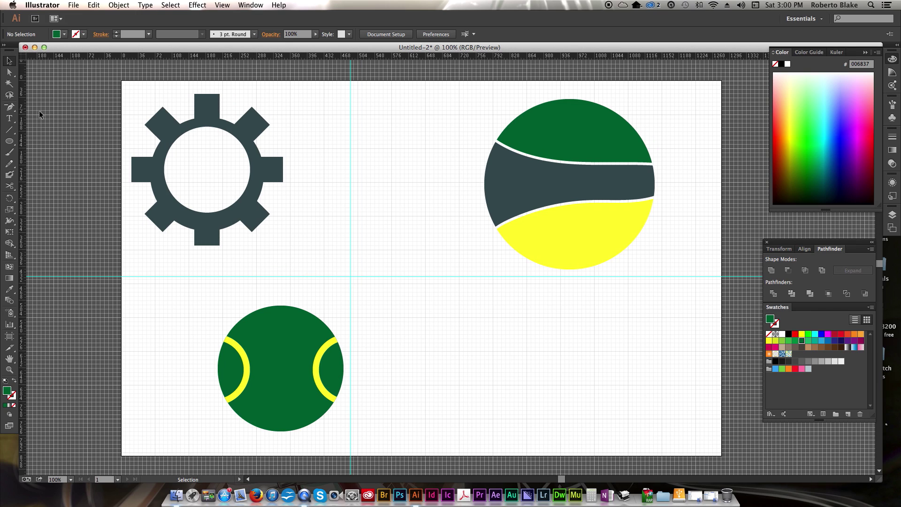
left_click(9, 141)
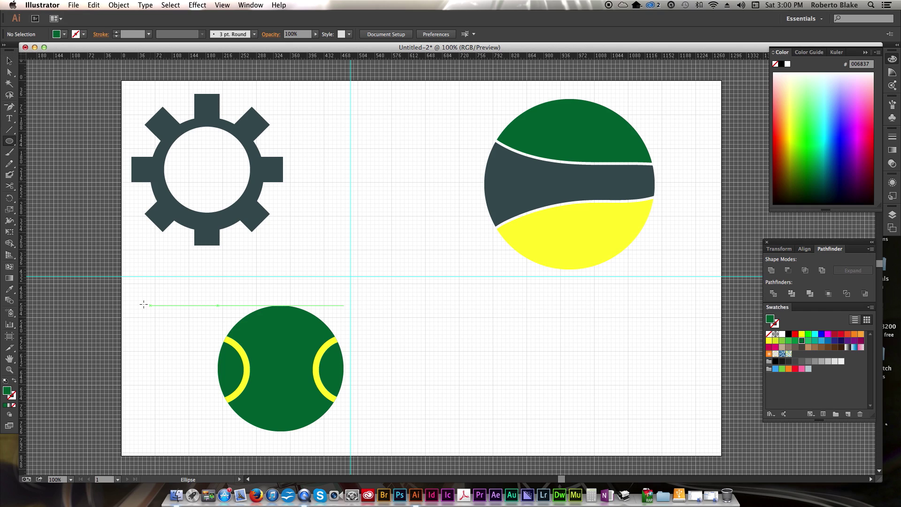
key("i")
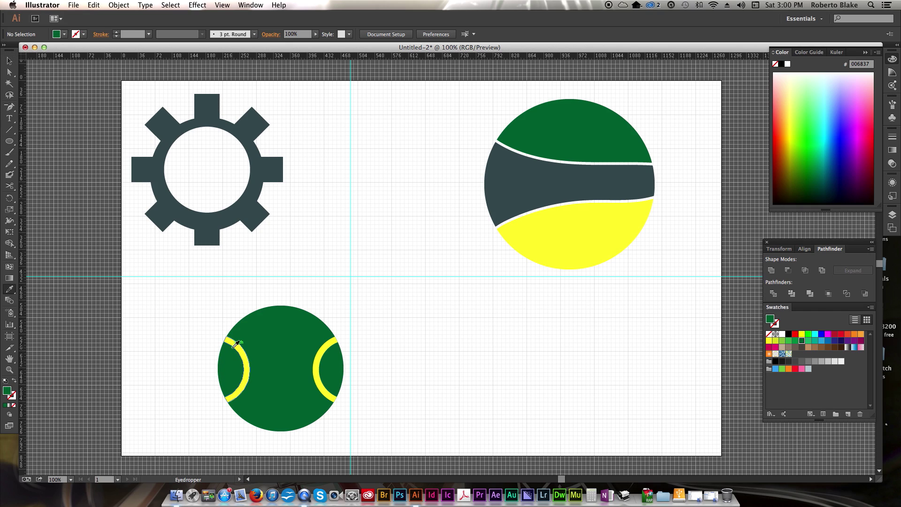
left_click(231, 341)
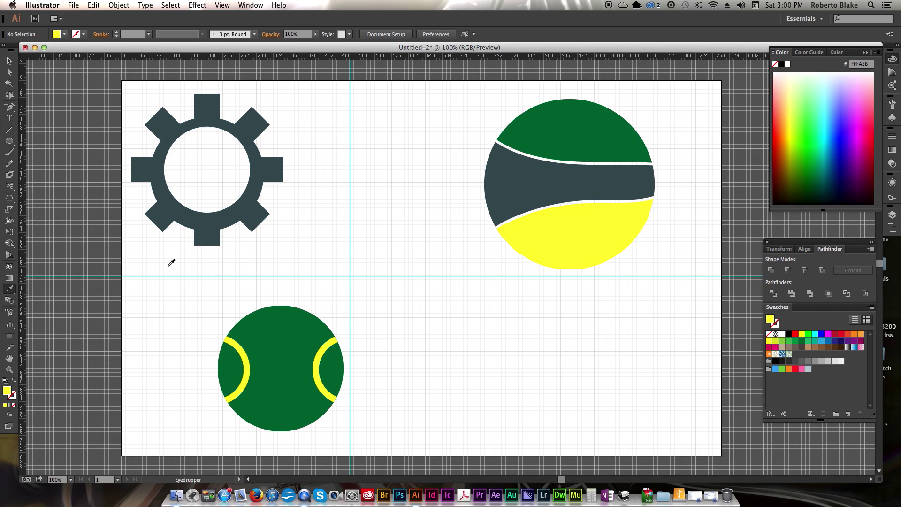
key("o")
key("l")
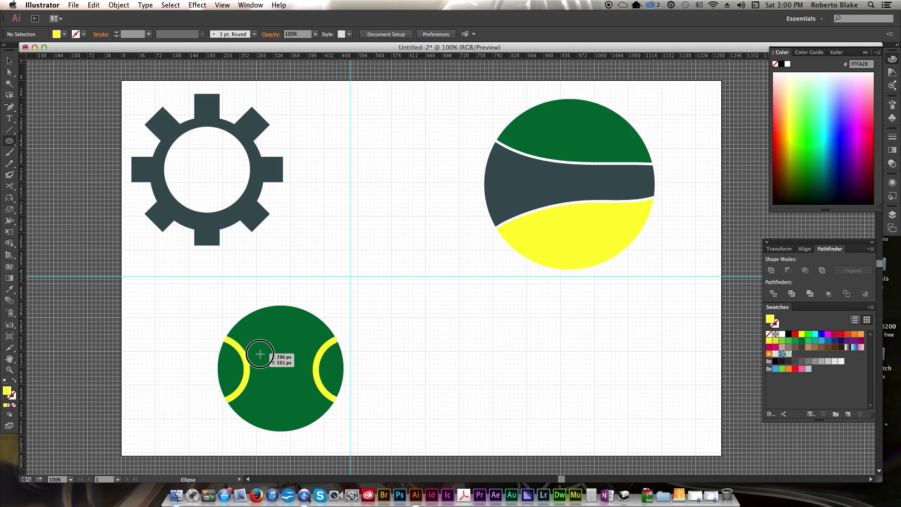
left_click_drag(261, 355, 313, 370)
key("v")
- Centre the yellow dots horizontally on the green ball with the align options
scroll(280, 365, "left", 1)
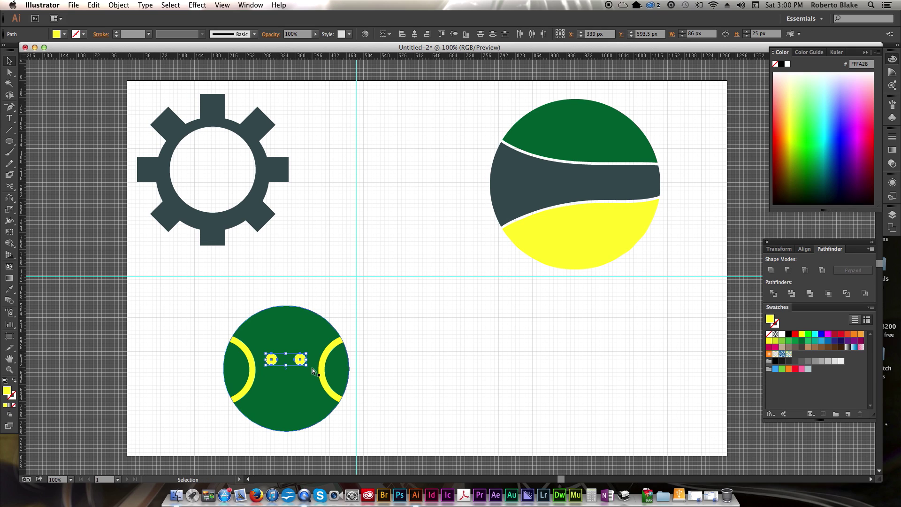
left_click(282, 322, "shift")
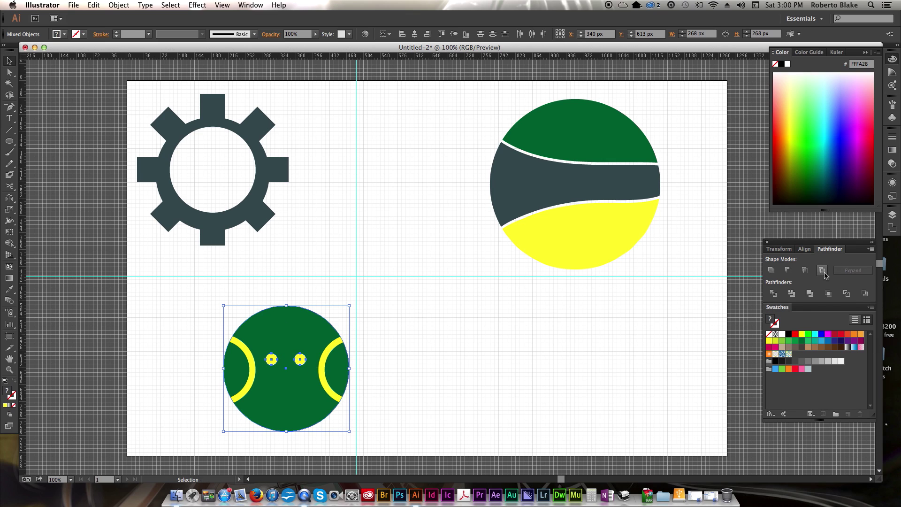
left_click(805, 249)
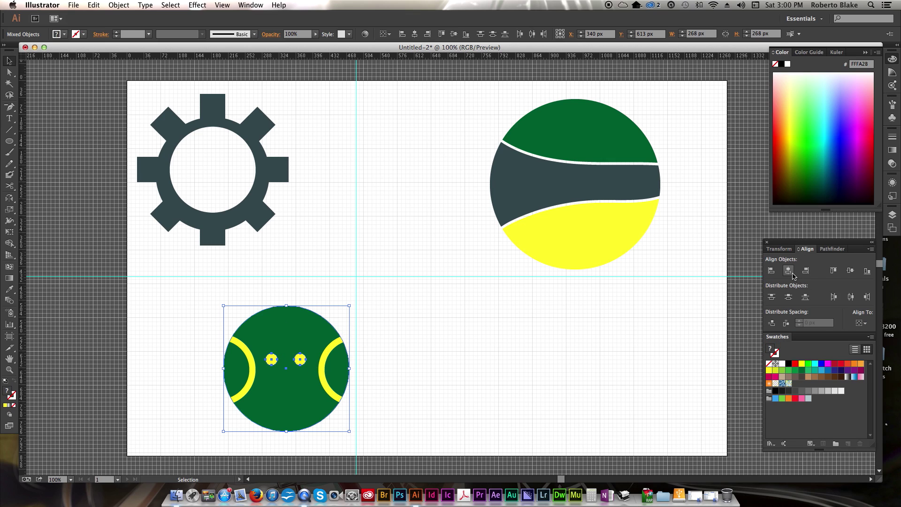
left_click(445, 309)
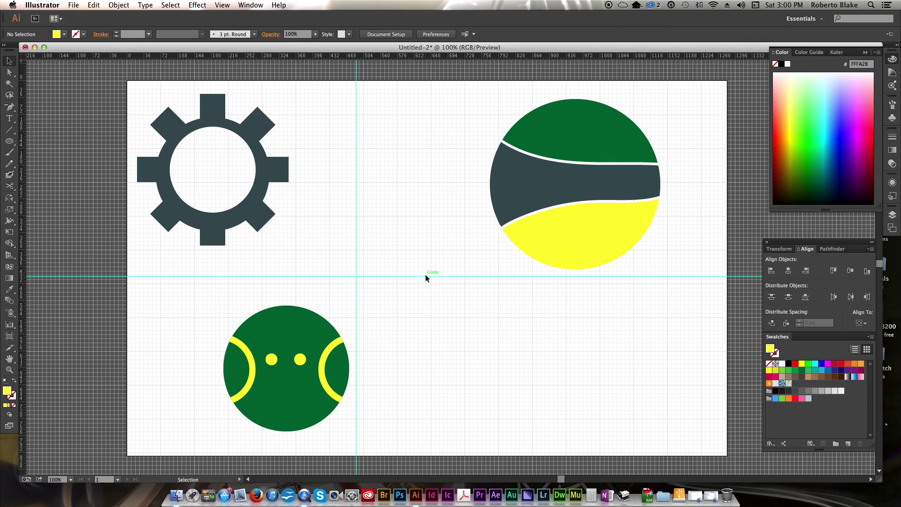
scroll(423, 277, "left", 1)
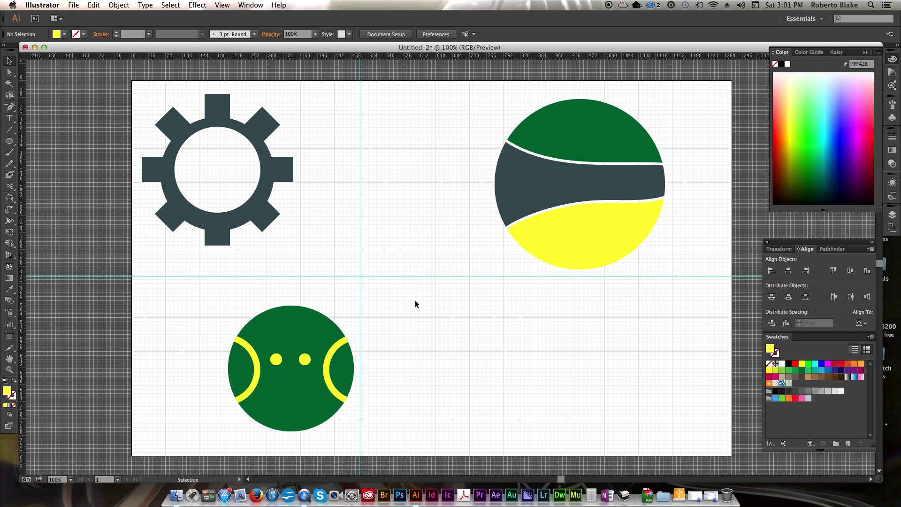
scroll(414, 301, "up", 1)
scroll(415, 301, "left", 1)
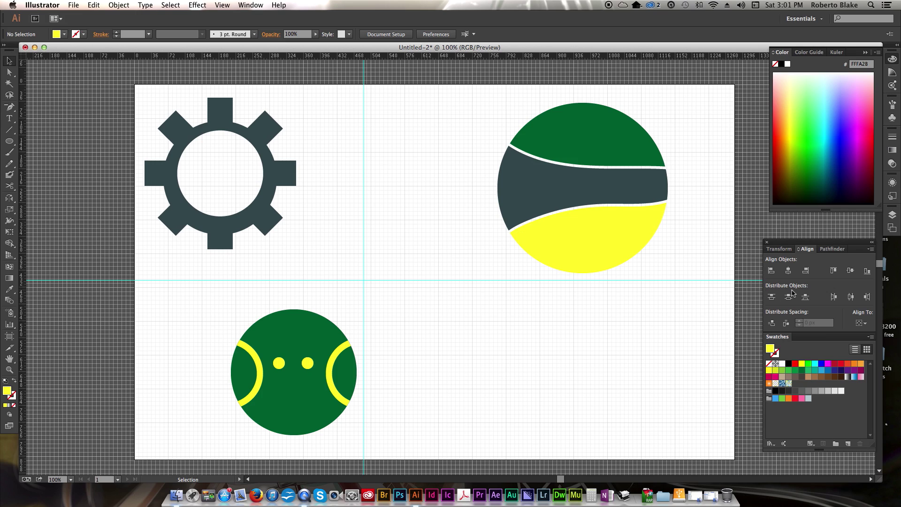
- Draw a 203 px circle right of the green ball with no fill and a 39 pt yellow stroke
left_click(831, 248)
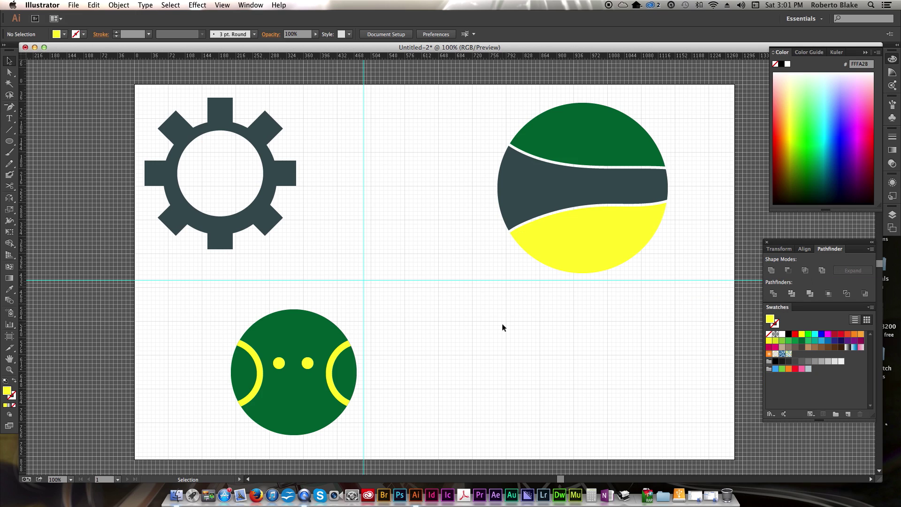
scroll(503, 326, "left", 1)
left_click(9, 146)
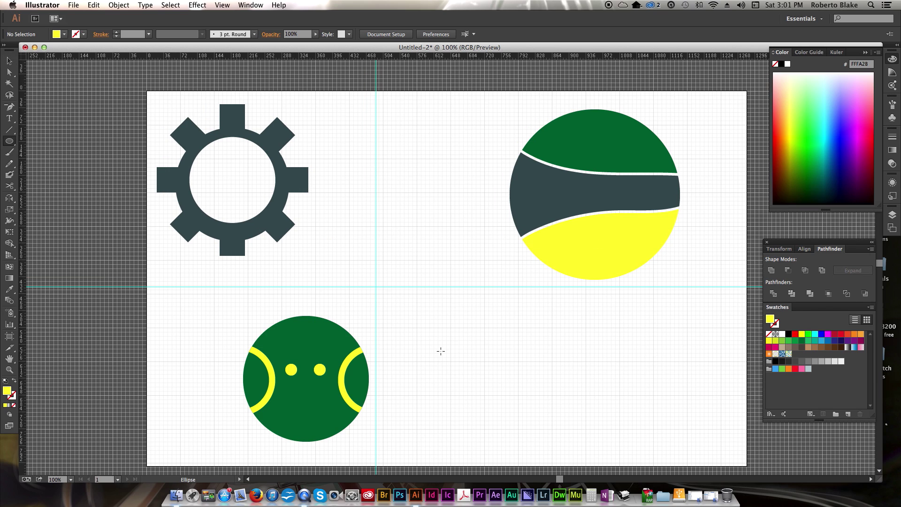
key("shift+x")
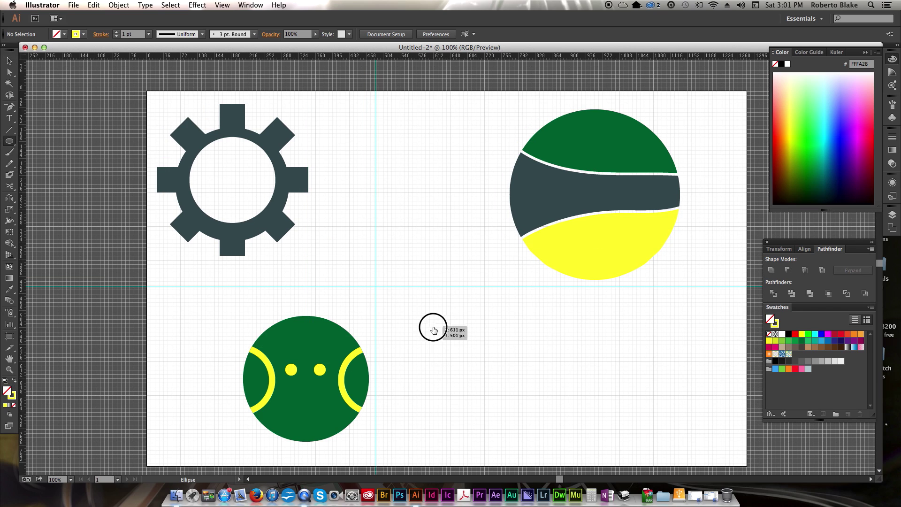
mouse_move(432, 327)
left_mouse_down()
mouse_move(541, 394)
mouse_move(527, 375)
left_mouse_up()
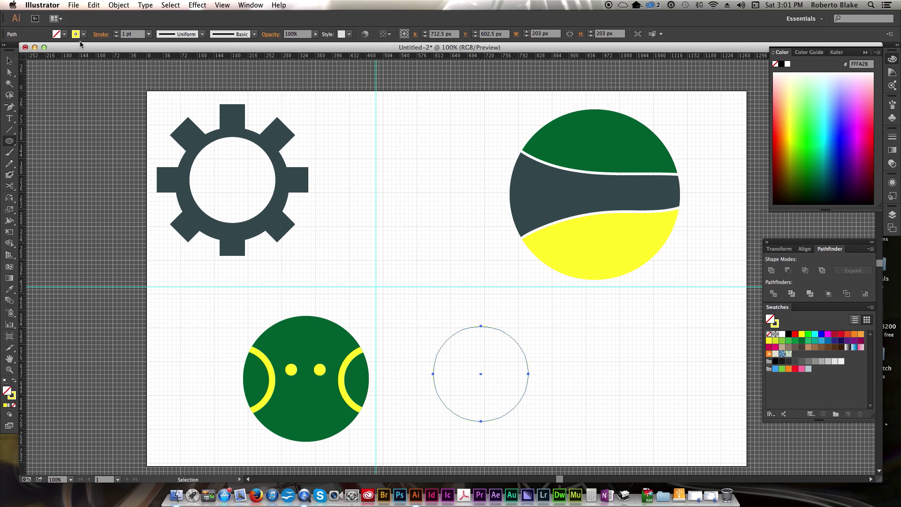
left_click(117, 31)
left_click(116, 31)
left_click(117, 32)
left_click(117, 31)
left_click(117, 31)
key("v")
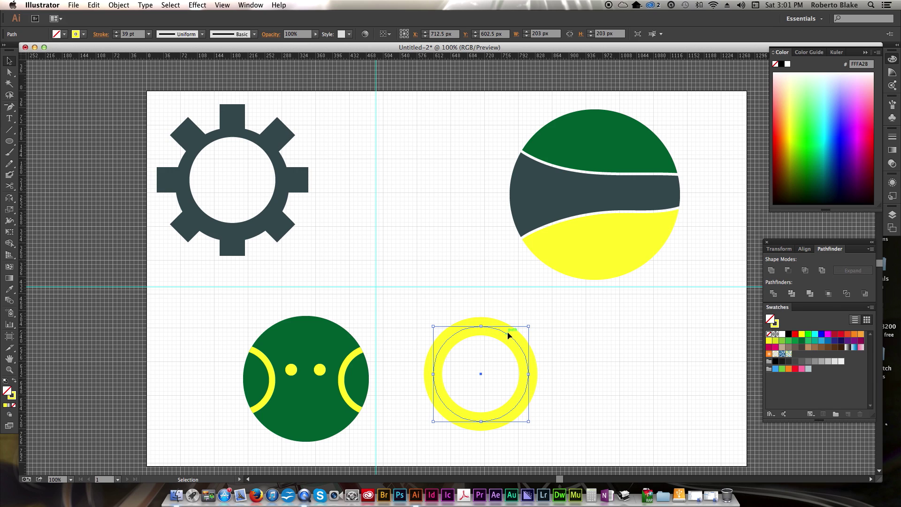
scroll(197, 192, "up", 1)
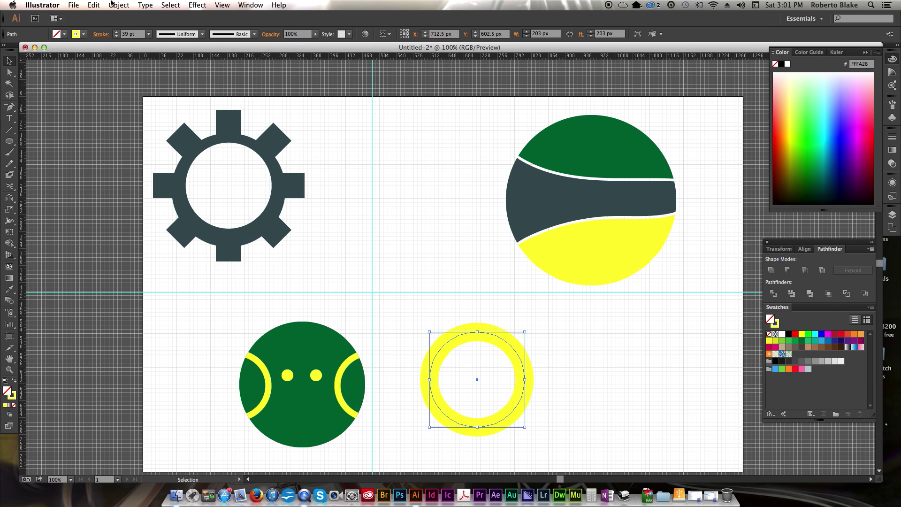
- Expand the yellow circle's stroke into a solid filled ring
left_click(117, 5)
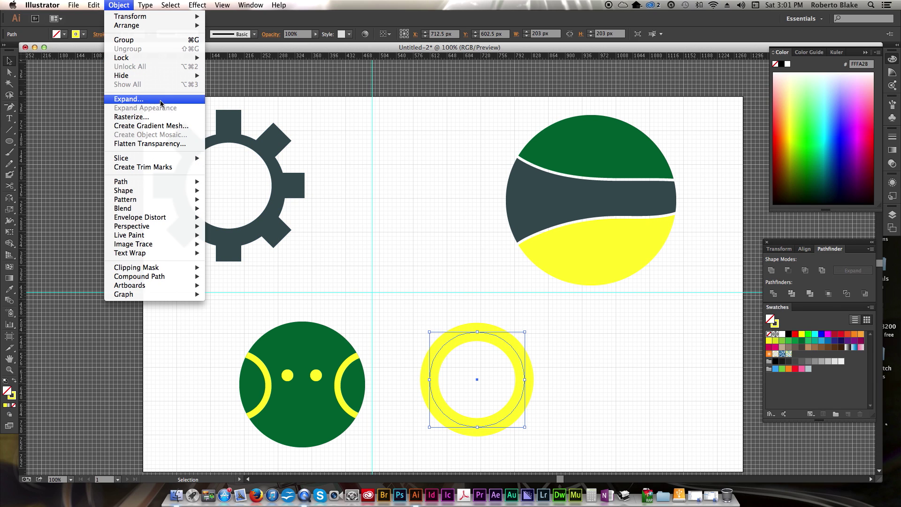
left_click(161, 99)
left_click(415, 225)
left_click(486, 310)
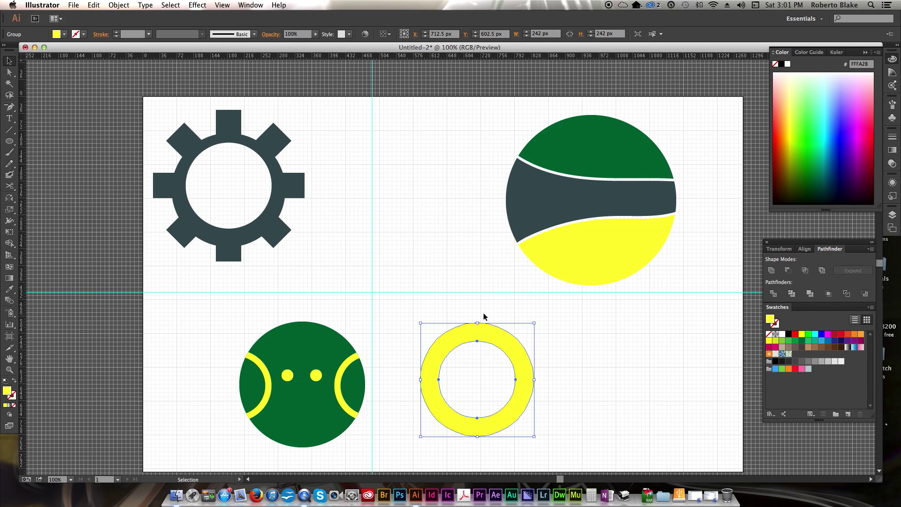
- Make two overlapping copies of the ring in a row to its right
left_click_drag(519, 367, 589, 374)
left_click(627, 370)
left_click(591, 371)
left_click_drag(590, 373, 655, 374)
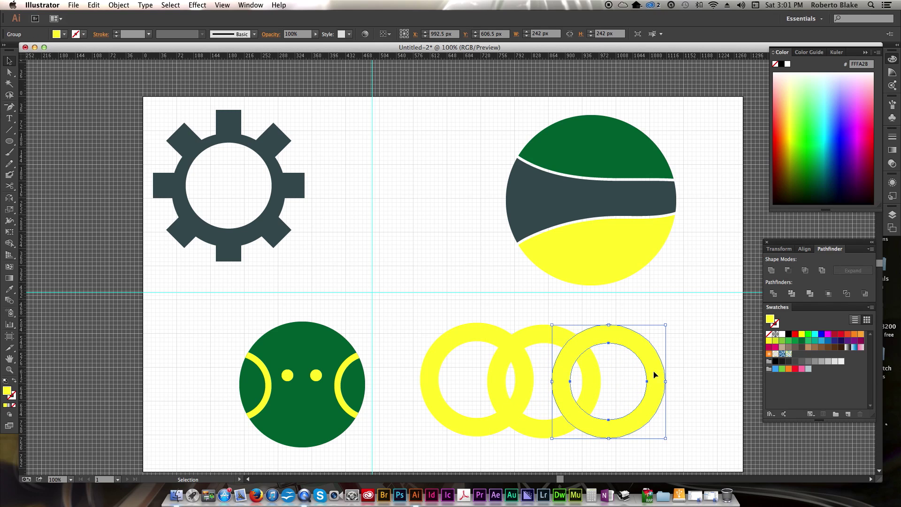
left_click(668, 309)
- Colour the middle ring bright green and the right ring magenta
left_click(467, 341)
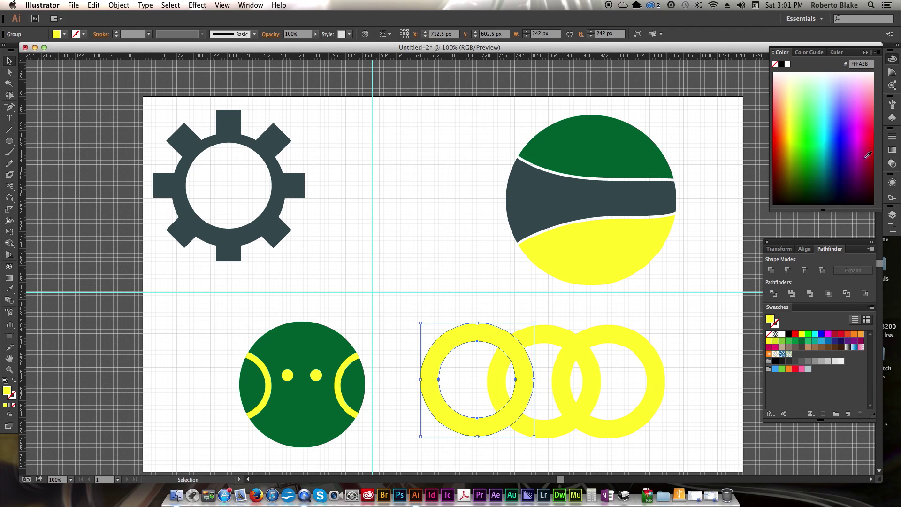
left_click(551, 333)
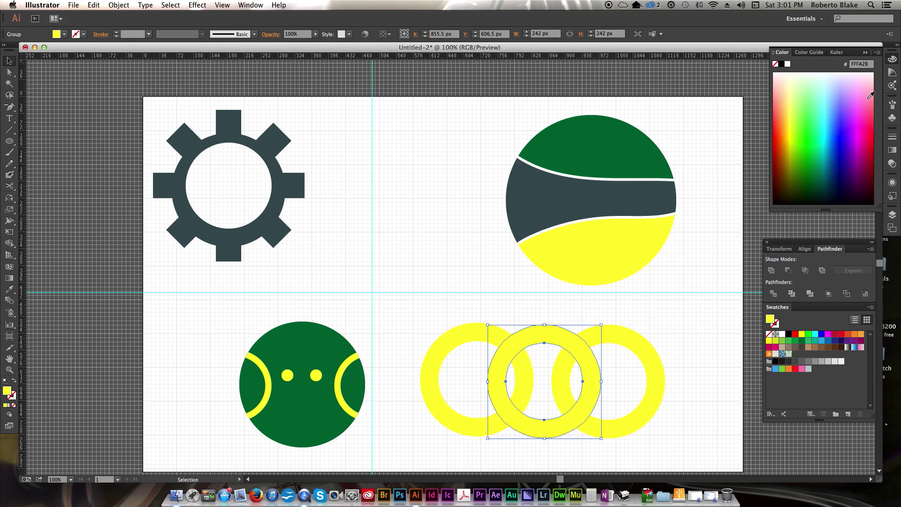
left_click(811, 151)
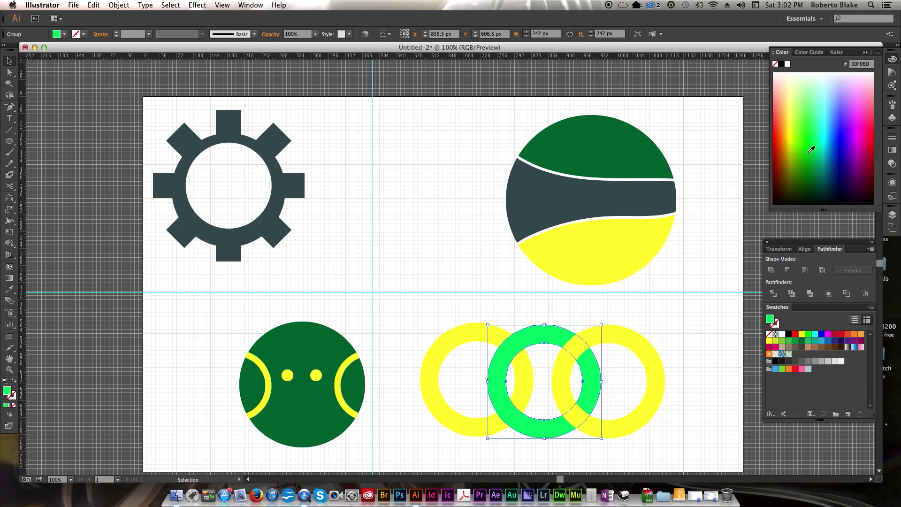
left_click(670, 312)
left_click(640, 339)
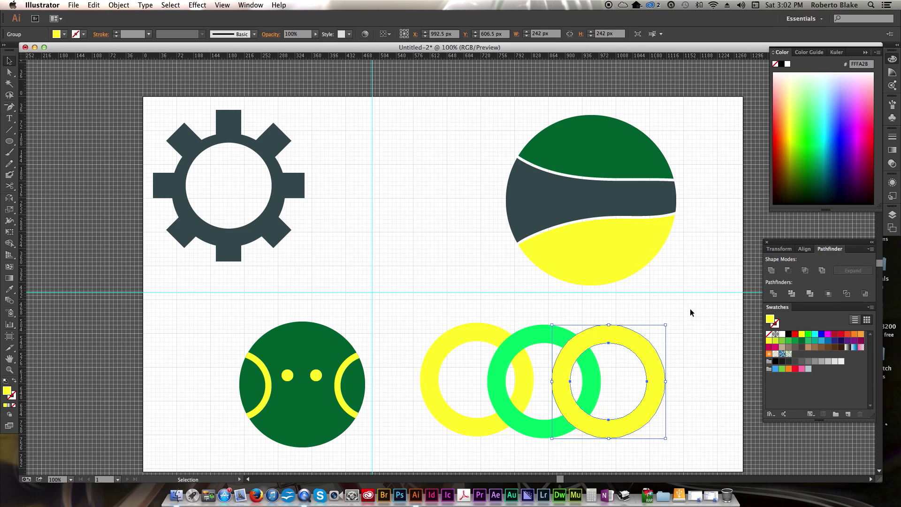
left_click(859, 131)
left_click(475, 303)
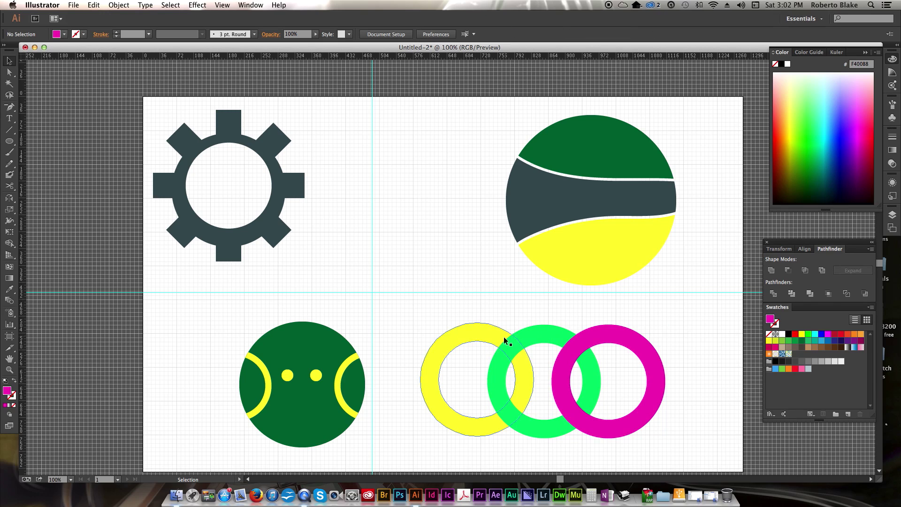
- Divide the three rings at their overlaps into separate path pieces
left_click_drag(471, 310, 608, 390)
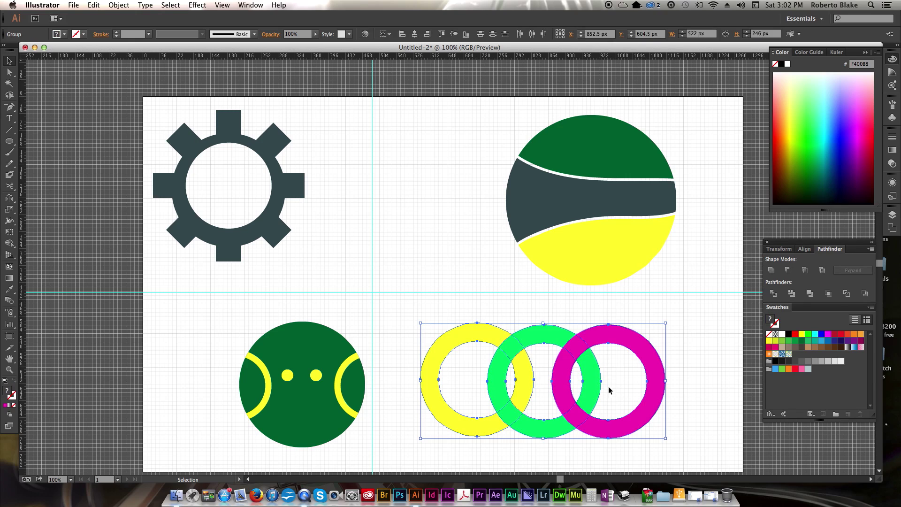
left_click(821, 271)
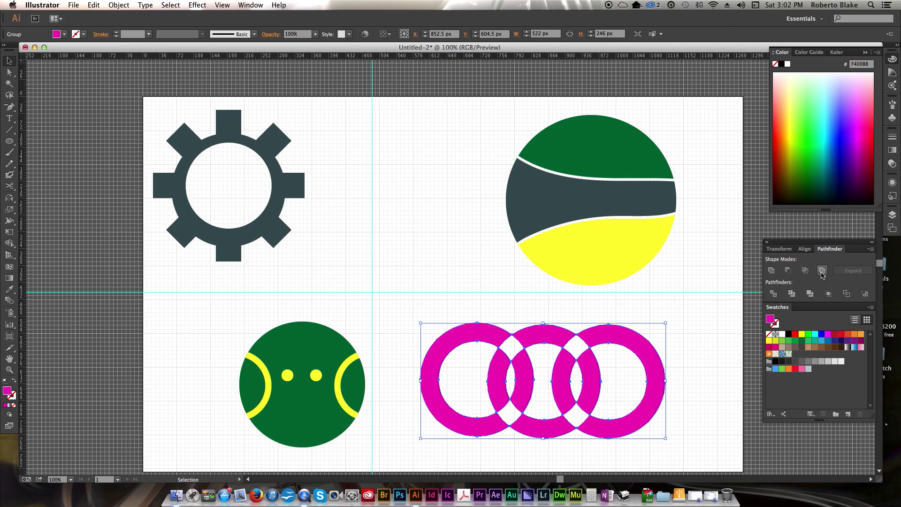
left_click(444, 287)
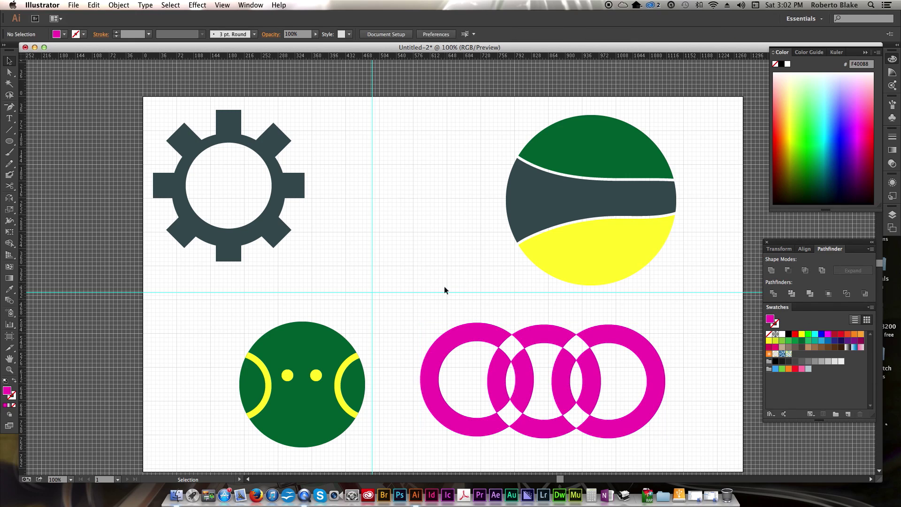
key("a")
left_click(498, 373)
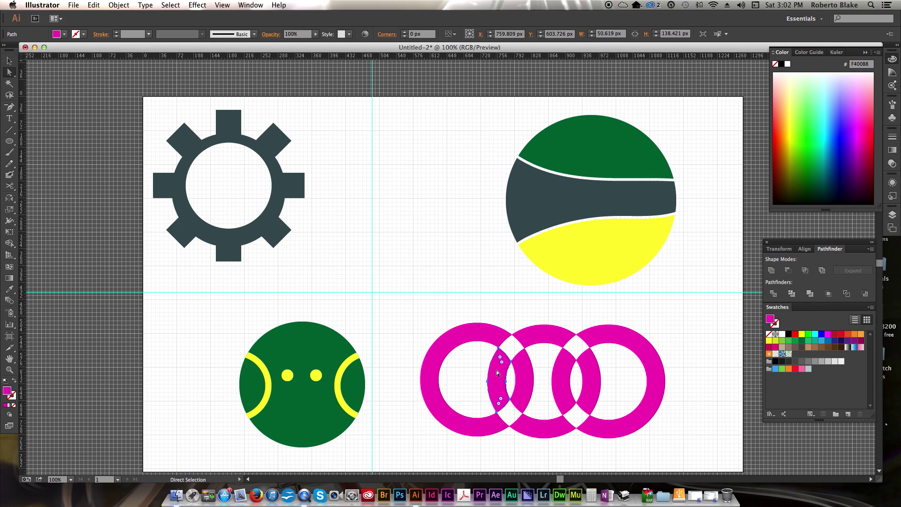
left_click(586, 373, "shift")
left_click(522, 378, "shift")
left_click(566, 384, "shift")
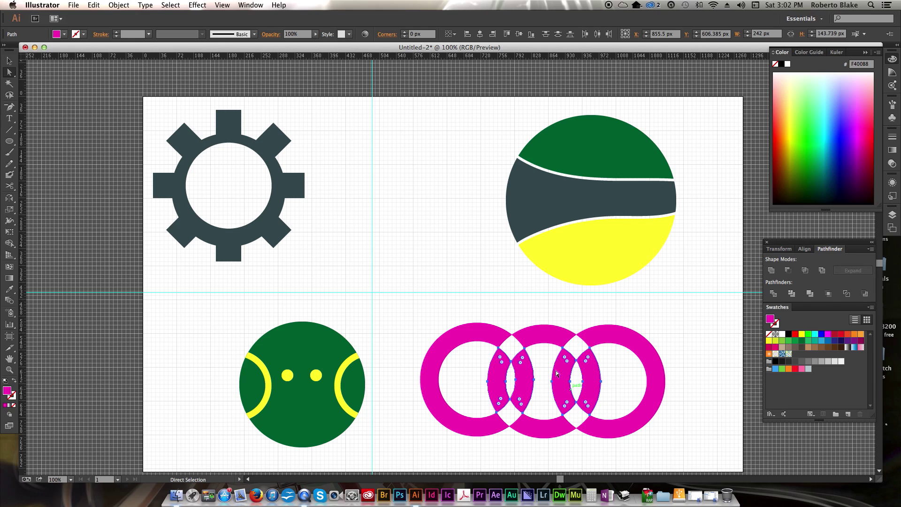
left_click(499, 312)
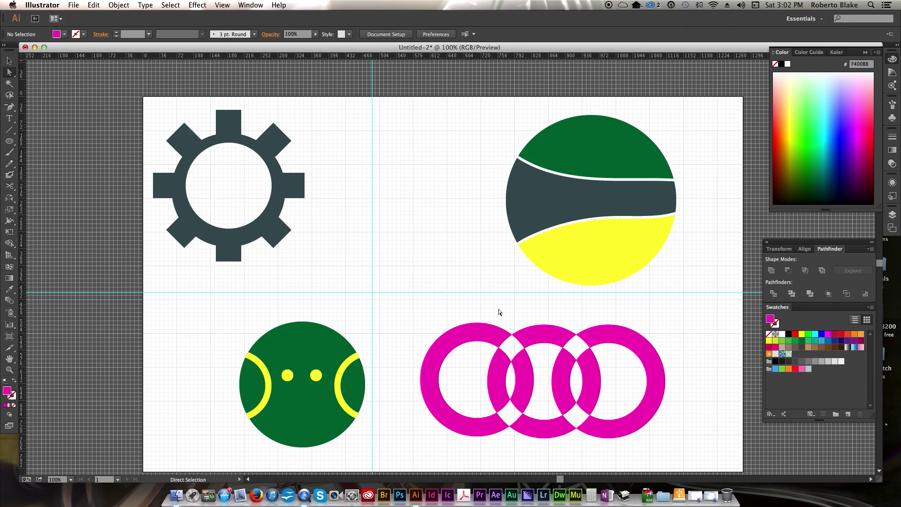
- Recolour the left ring orange-red and match its overlap piece with the Eyedropper
left_click(474, 337)
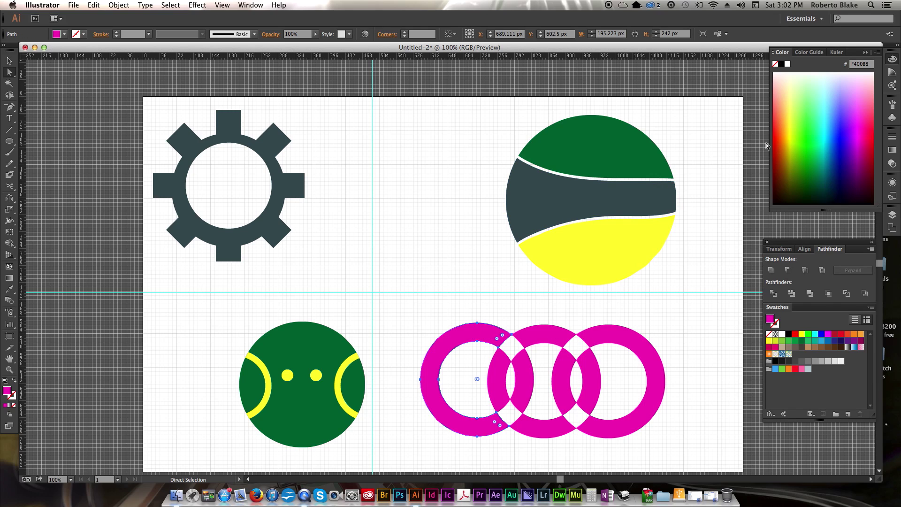
left_click(780, 125)
scroll(575, 375, "up", 1)
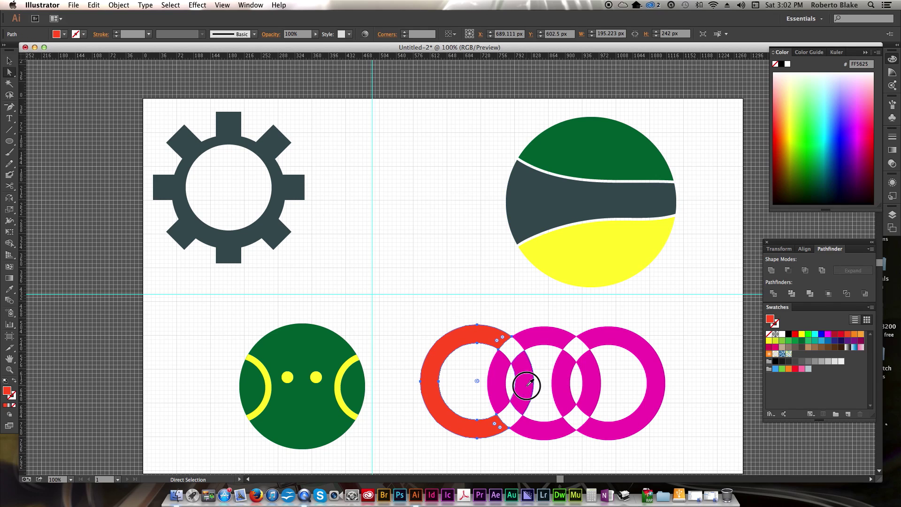
left_click(521, 381)
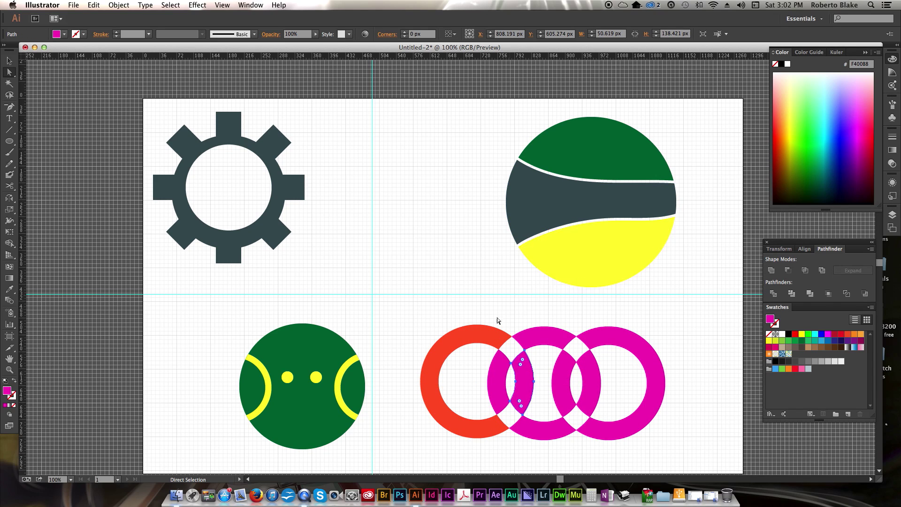
key("i")
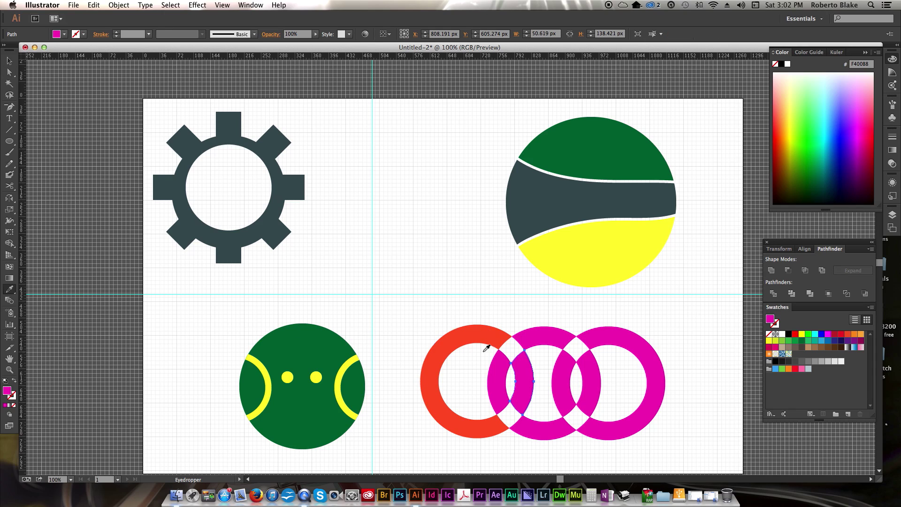
left_click(486, 331)
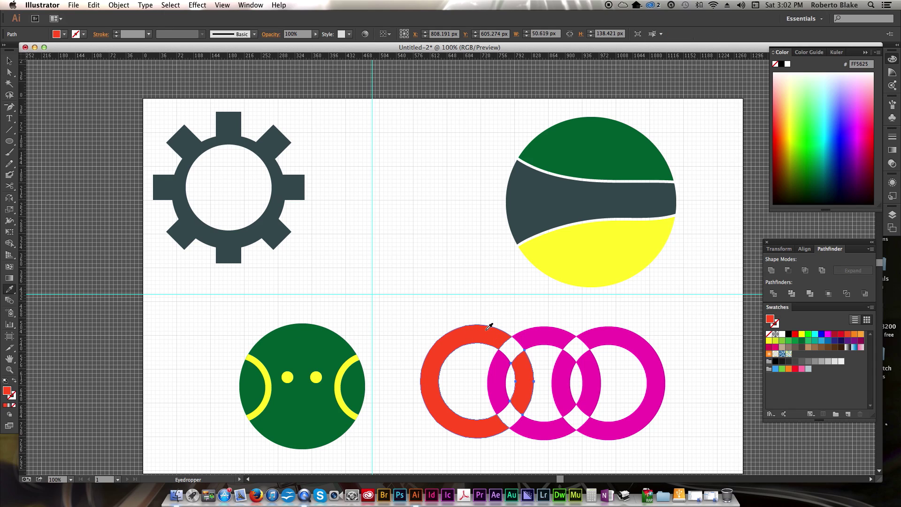
key("v")
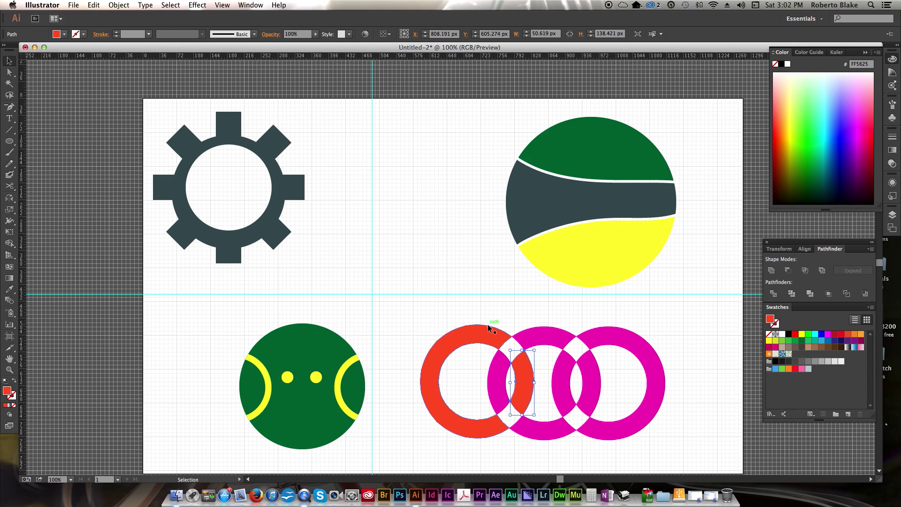
- Recolour the right ring blue and give the middle-right overlap sliver the same blue
left_click(611, 342)
double_click(620, 339)
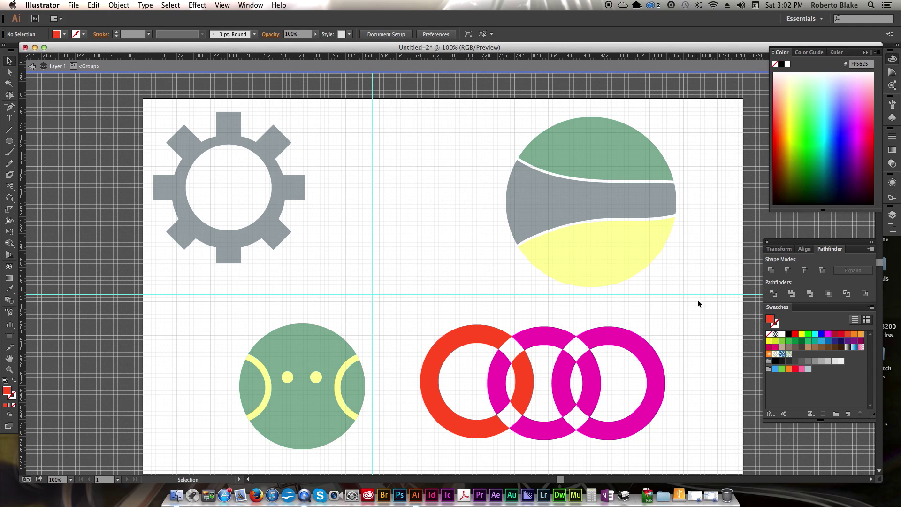
key("a")
left_click(638, 340)
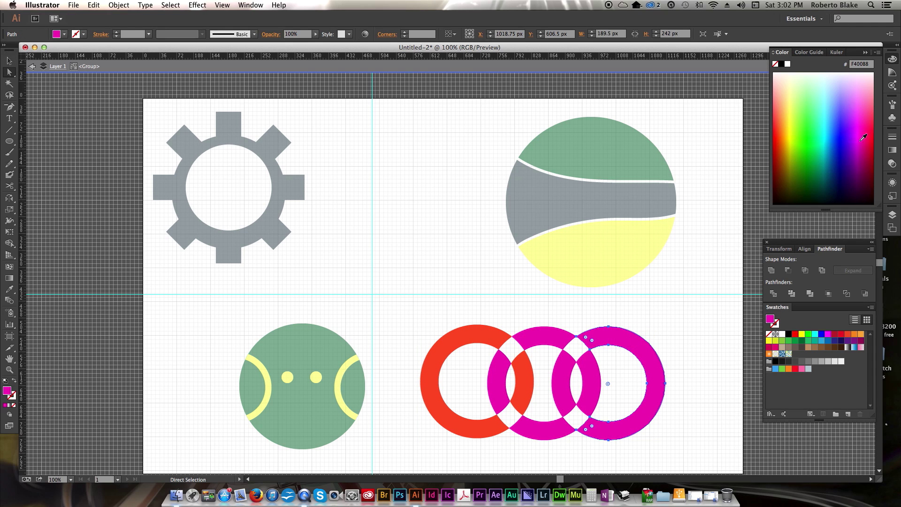
left_click(837, 140)
key("v")
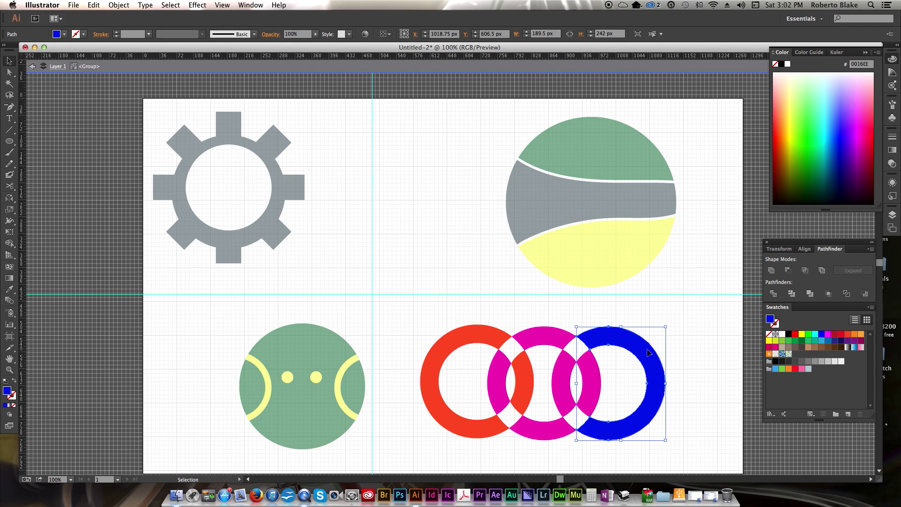
key("i")
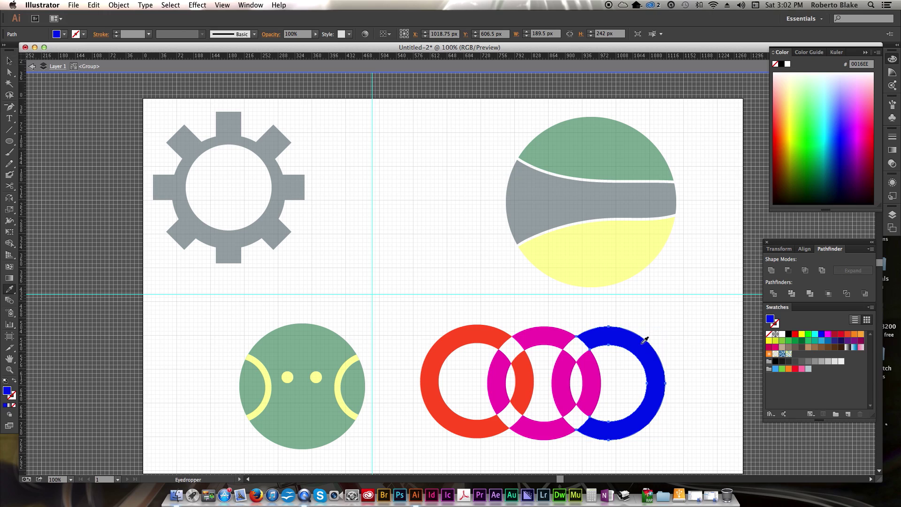
key("a")
left_click(564, 374)
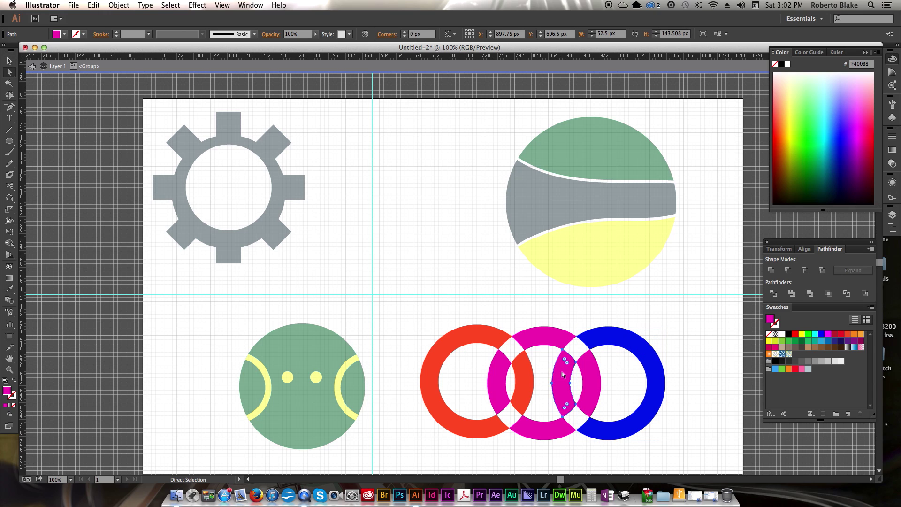
key("i")
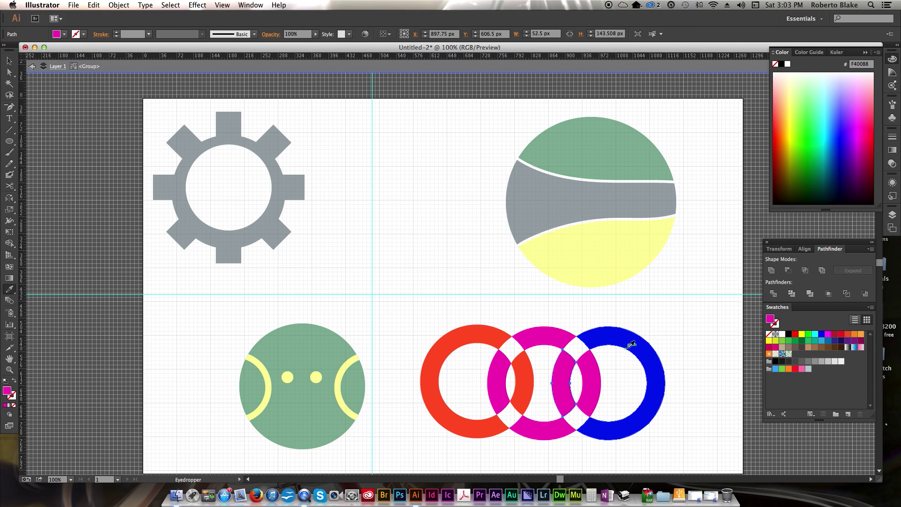
left_click(629, 340)
key("v")
left_click(554, 318)
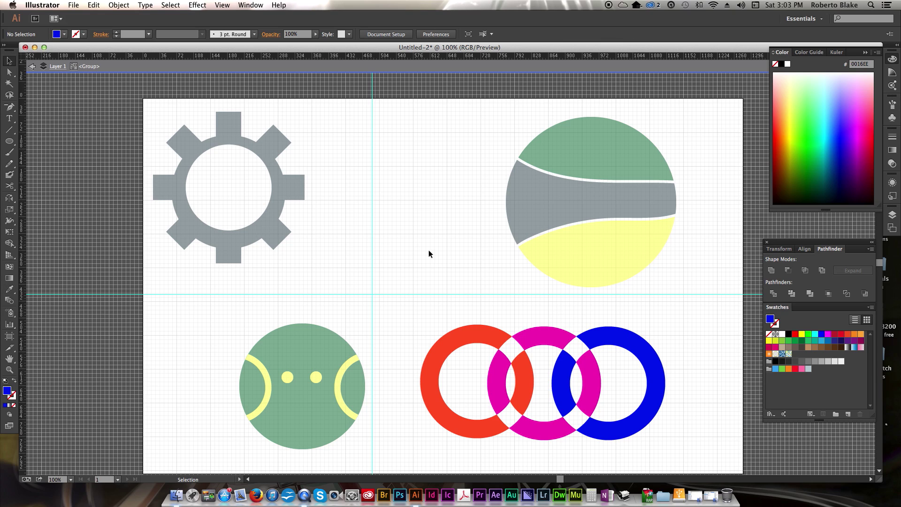
- Exit the ring group's isolation mode so all artwork shows normally
double_click(458, 291)
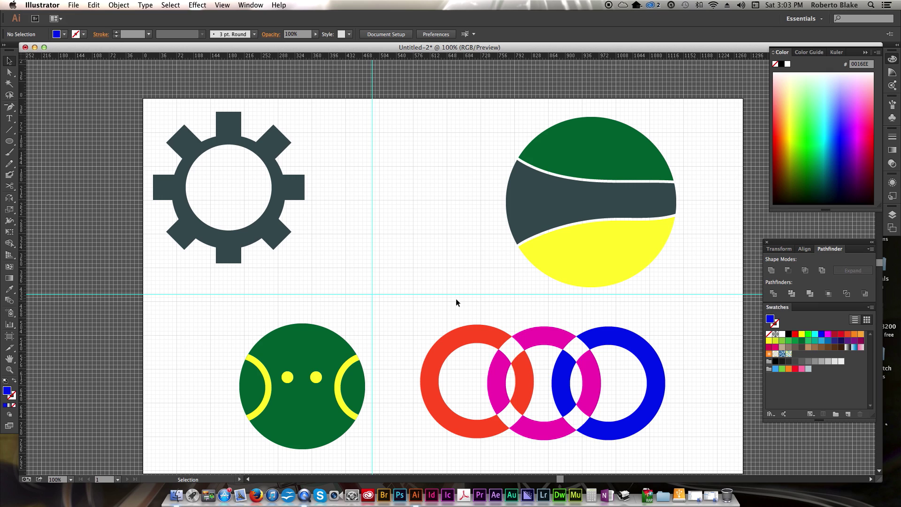
- Move the three-ring group up beside the gear
scroll(456, 302, "up", 2)
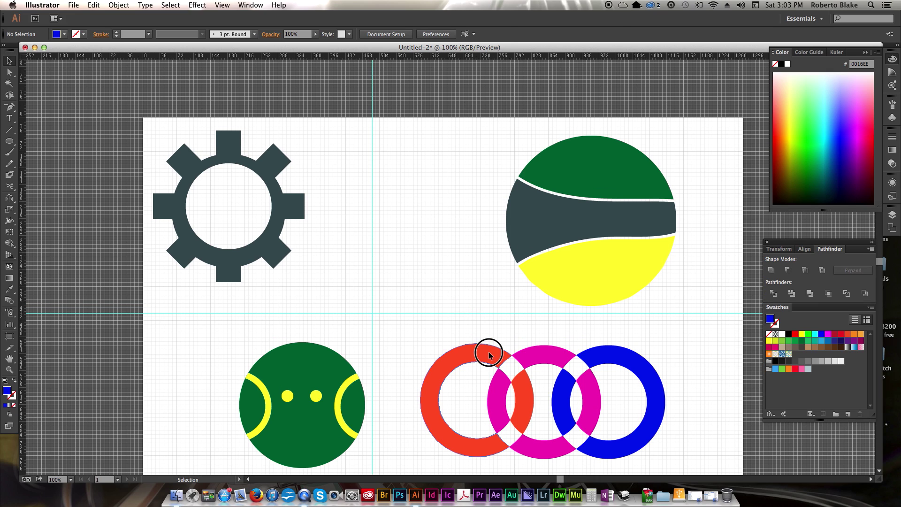
left_click(509, 367)
left_click_drag(509, 367, 375, 170)
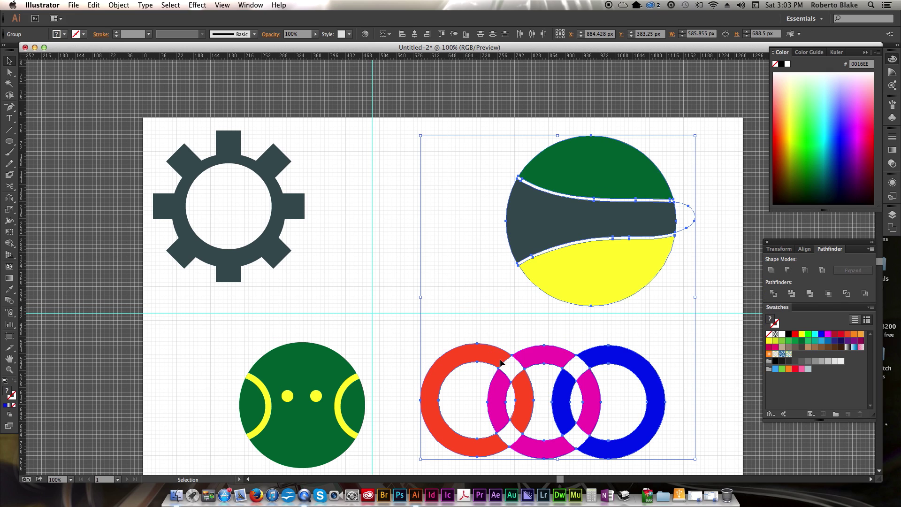
left_click(444, 303)
left_click_drag(483, 354, 375, 167)
- Shrink the striped ball at the top right and place the green ball beneath it
left_click_drag(646, 255, 699, 263)
key("e")
left_click_drag(582, 131, 623, 172)
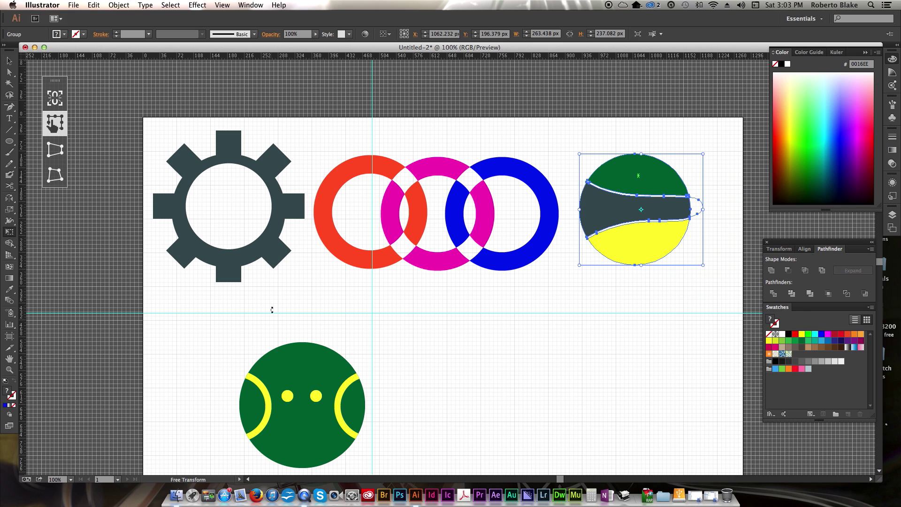
left_click_drag(269, 336, 396, 444)
key("super+z")
key("v")
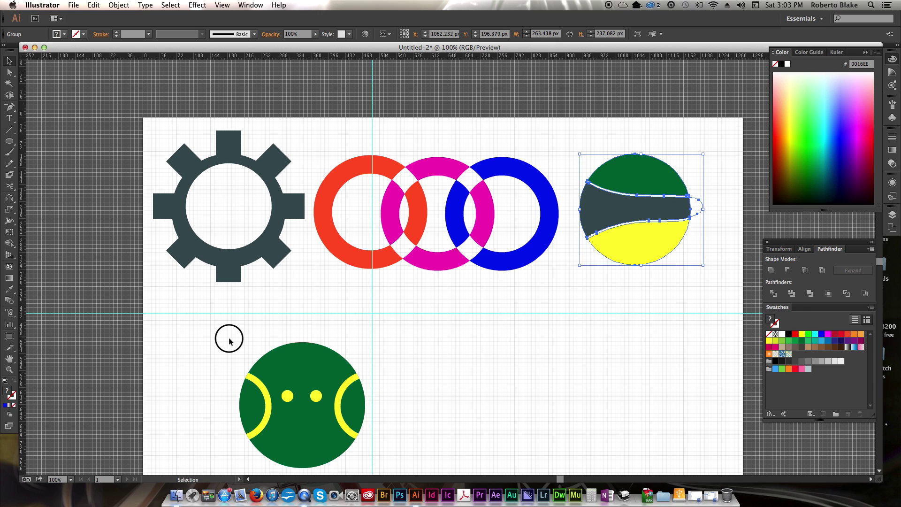
left_click_drag(229, 338, 387, 451)
left_click_drag(311, 439, 625, 383)
left_click(382, 409)
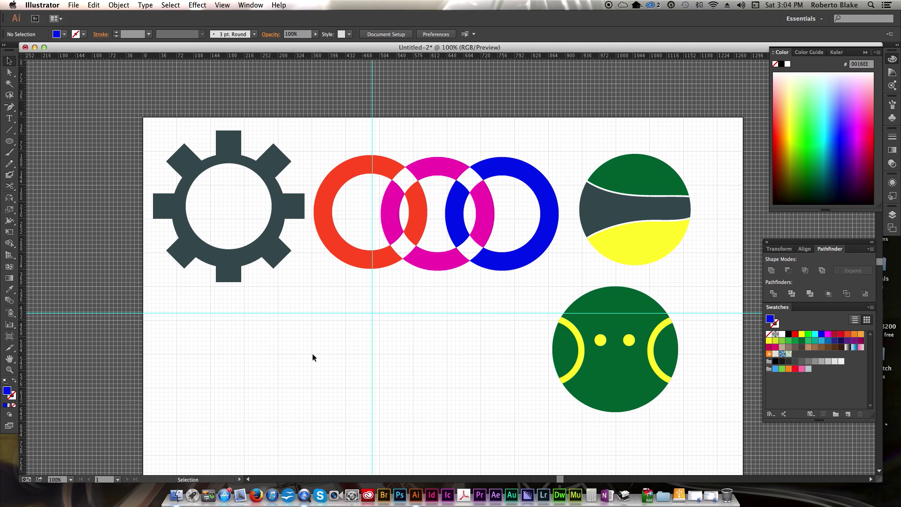
- Draw a large solid blue five-pointed star, about 428 × 408 px, below the rings
left_click_drag(9, 141, 80, 186)
left_click_drag(288, 345, 368, 410)
key("c")
left_click(298, 346)
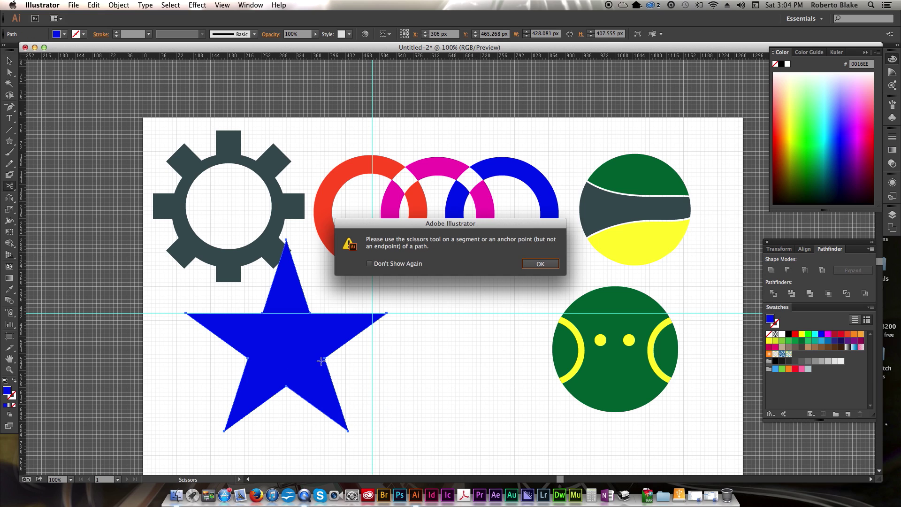
key("Return")
key("v")
left_click_drag(272, 349, 371, 382)
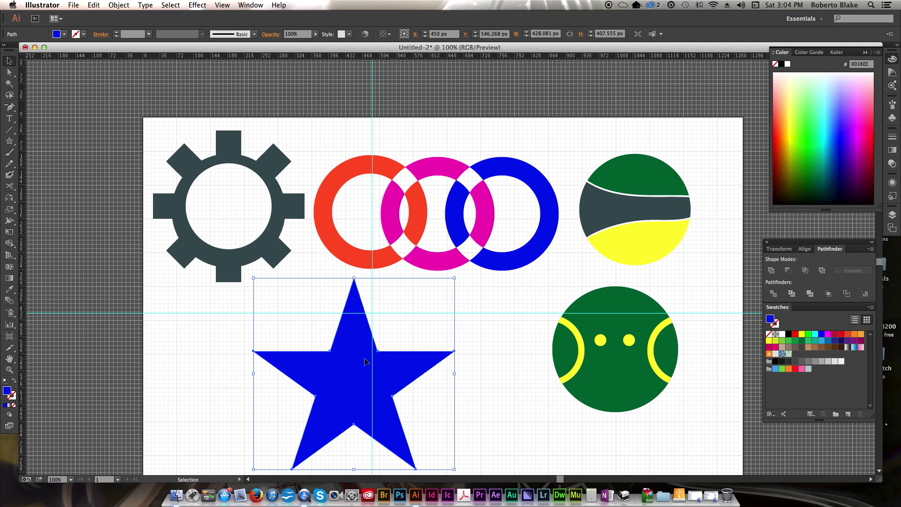
left_click(365, 377)
- Cut a smaller white star copy out of the blue star with Minus Front, leaving an outline
key("Down")
key("Down")
key("Down")
key("Down")
key("Down")
key("Down")
key("Down")
key("Down")
key("Down")
key("Up")
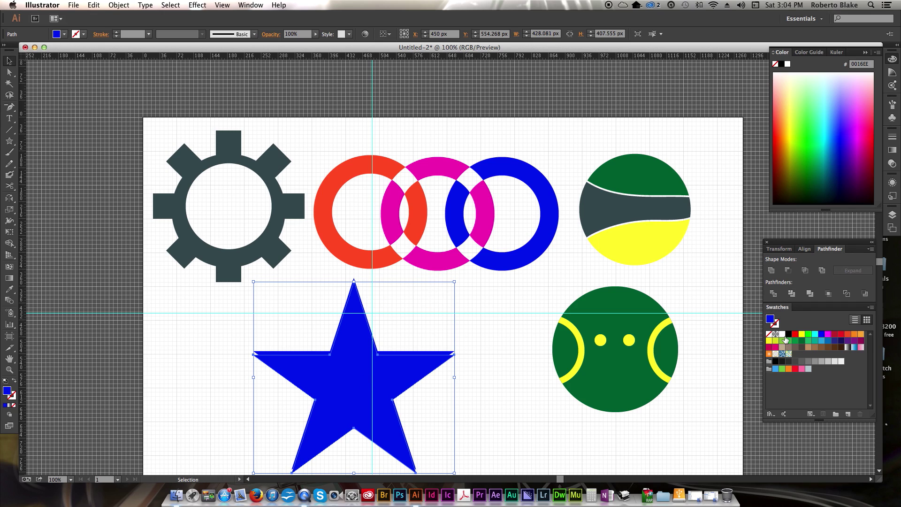
left_click_drag(454, 282, 409, 350)
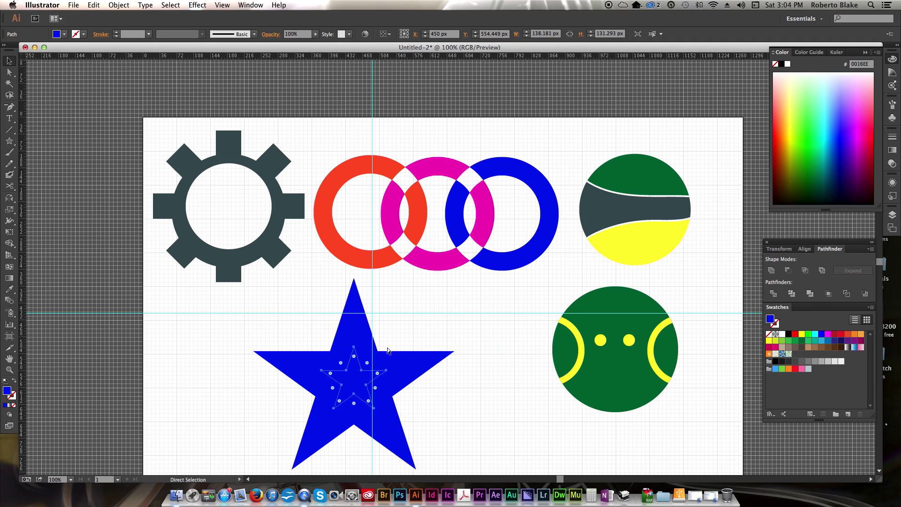
left_click(782, 334)
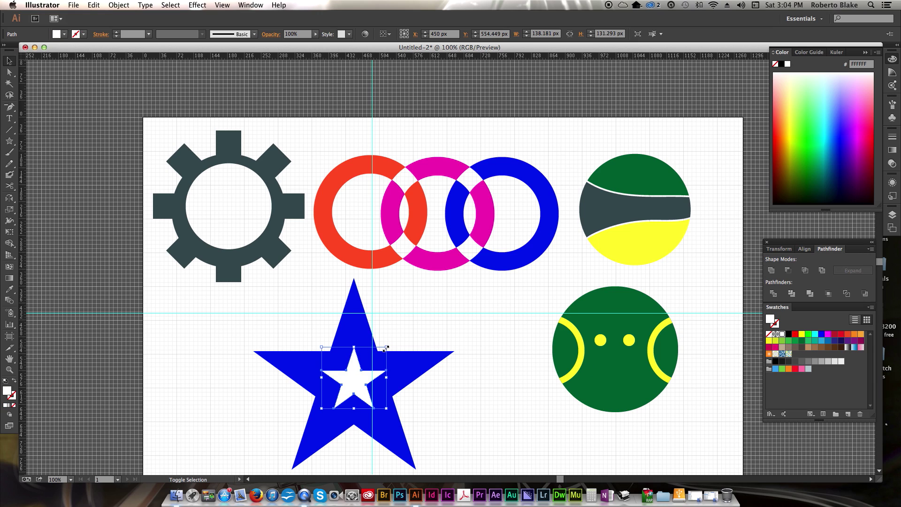
left_click_drag(386, 346, 464, 319)
left_click(463, 317)
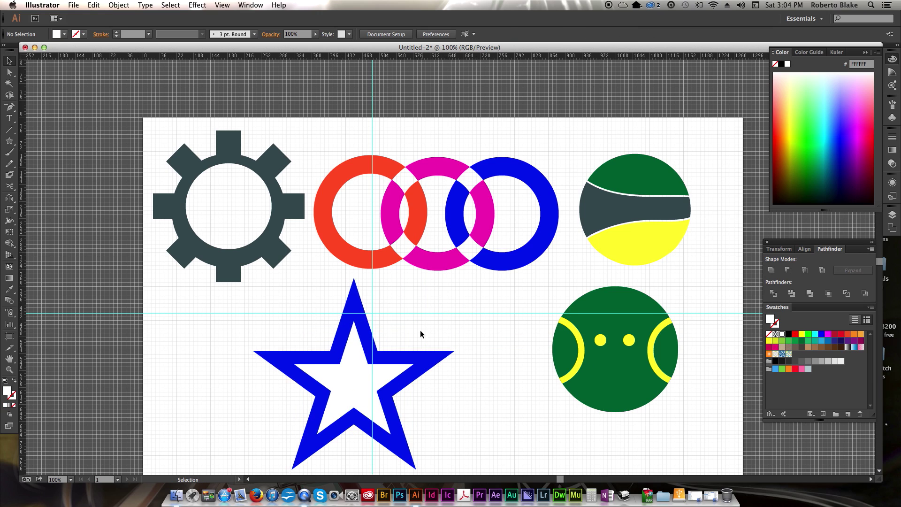
left_click_drag(385, 344, 418, 370)
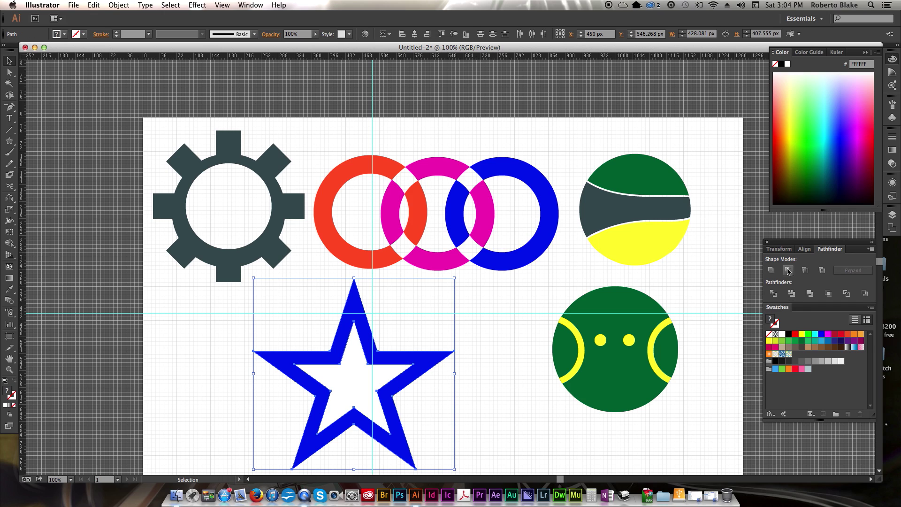
left_click(787, 270)
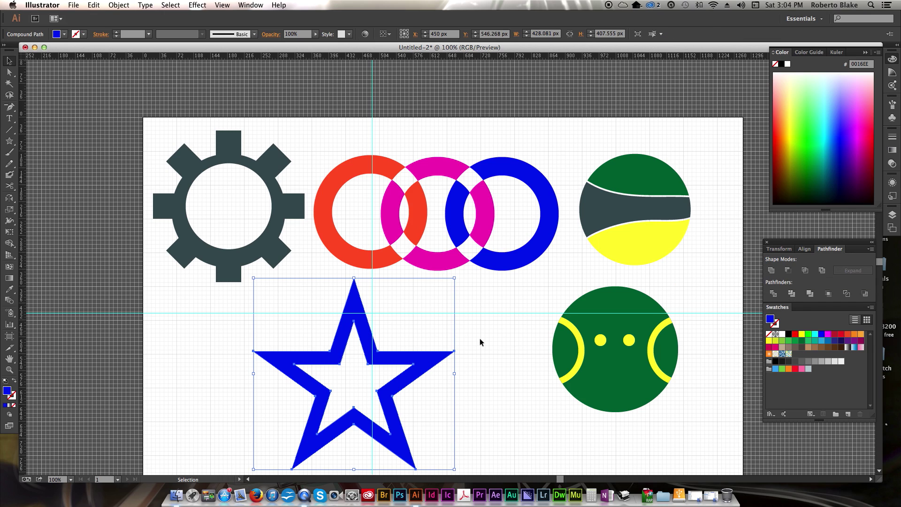
left_click(445, 313)
- Shrink the hollow star to about 302 × 287 px and place it beneath the gear
left_click_drag(413, 374, 354, 374)
key("e")
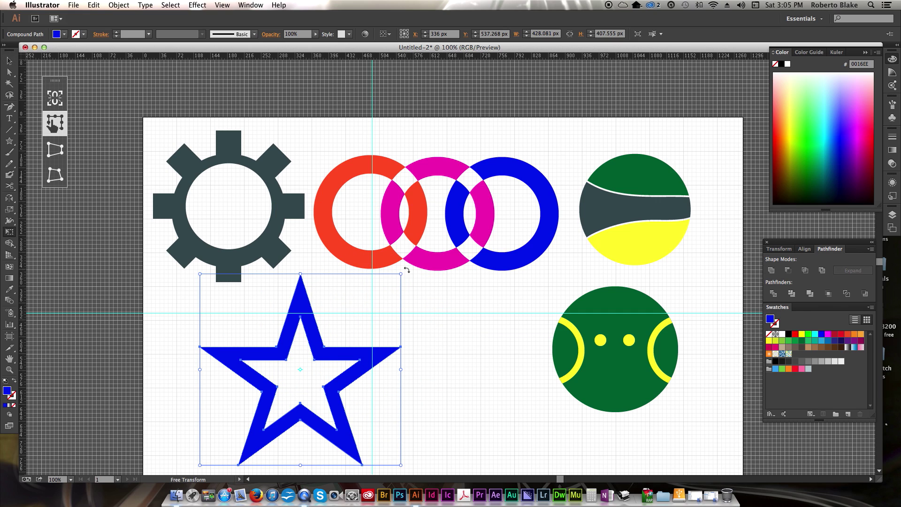
left_click_drag(398, 276, 371, 302)
left_click_drag(312, 368, 257, 364)
key("v")
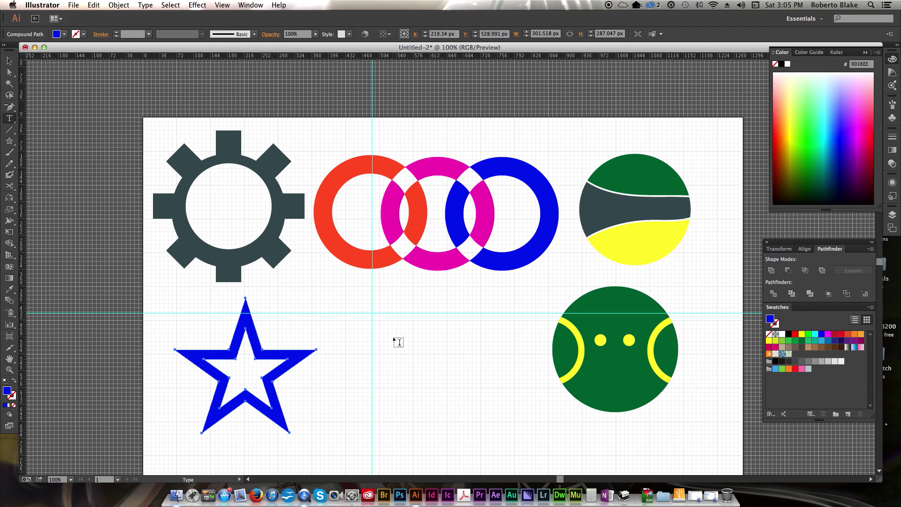
left_click(400, 334)
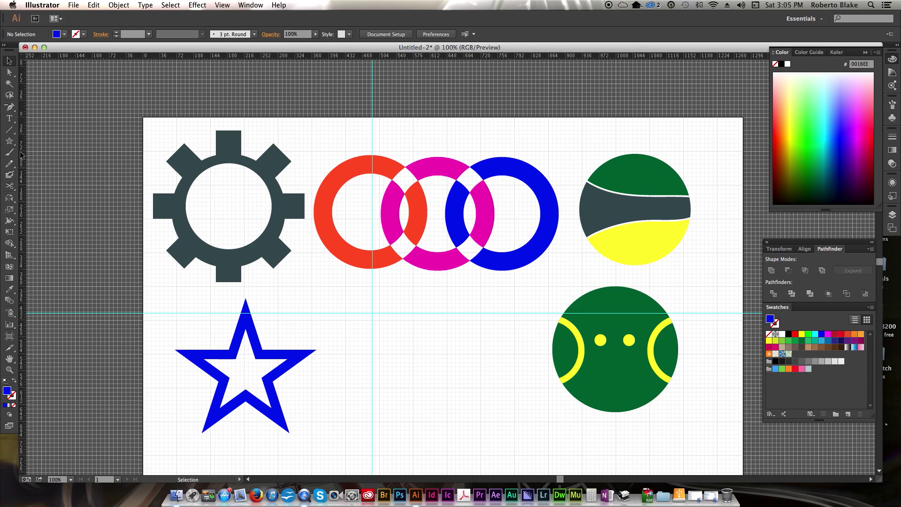
- Create a text box inside the gear's hole holding a 182 pt letter T
left_click(9, 119)
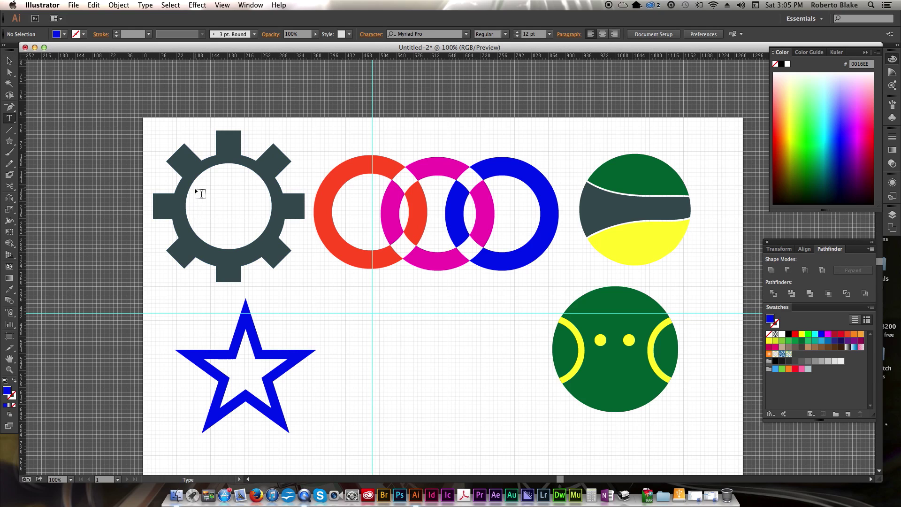
left_click_drag(201, 189, 261, 250)
key("space")
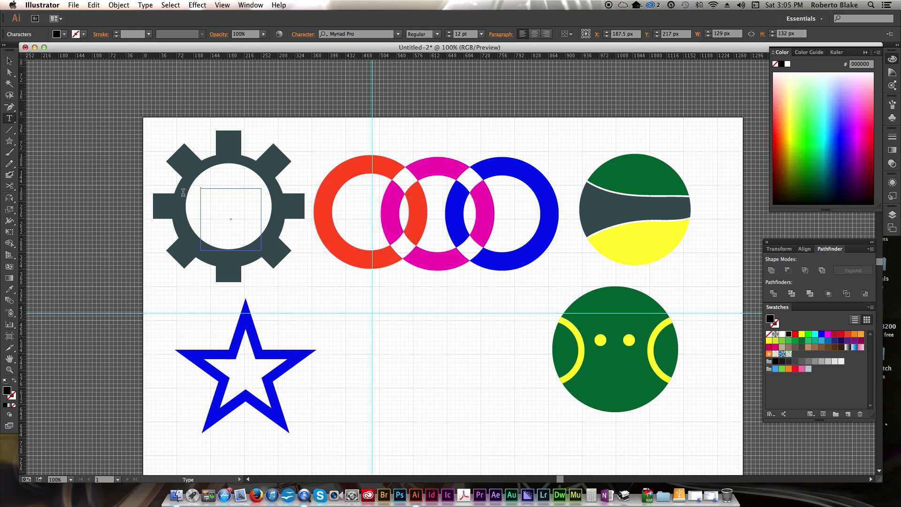
key("super+alt+shift+period")
key("super+alt+shift+period")
key("super+alt+shift+period")
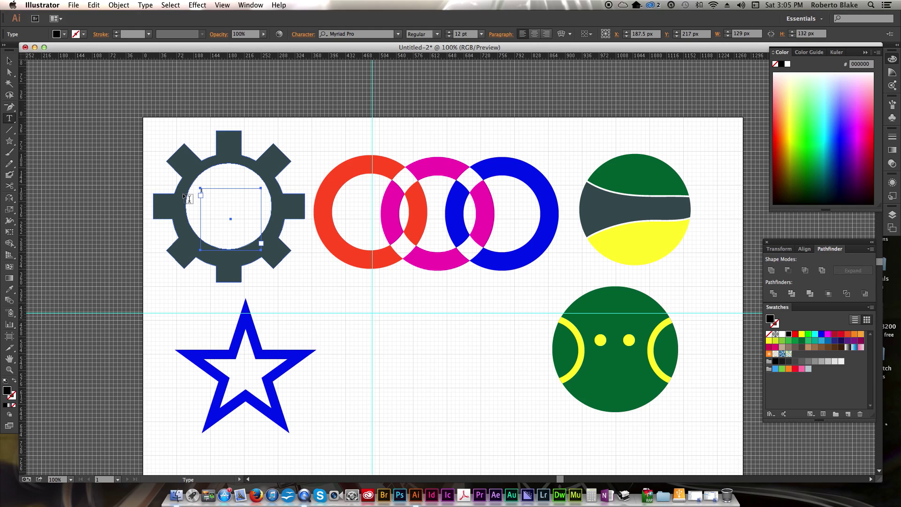
key("super+alt+shift+period")
key("super+alt+shift+period")
key("super+alt+shift+period")
key("super+alt+shift+period")
key("super+alt+shift+period")
key("super+alt+shift+period")
key("super+alt+shift+period")
key("super+alt+shift+period")
key("super+alt+shift+period")
key("super+alt+shift+period")
key("super+alt+shift+period")
key("super+alt+shift+period")
key("super+alt+shift+period")
key("super+alt+shift+period")
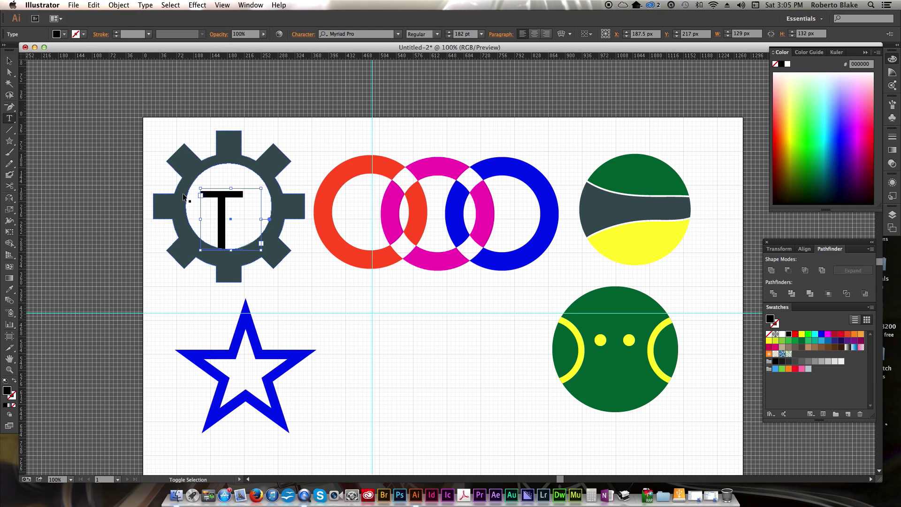
scroll(198, 232, "up", 2)
scroll(199, 233, "up", 5)
scroll(199, 232, "right", 3)
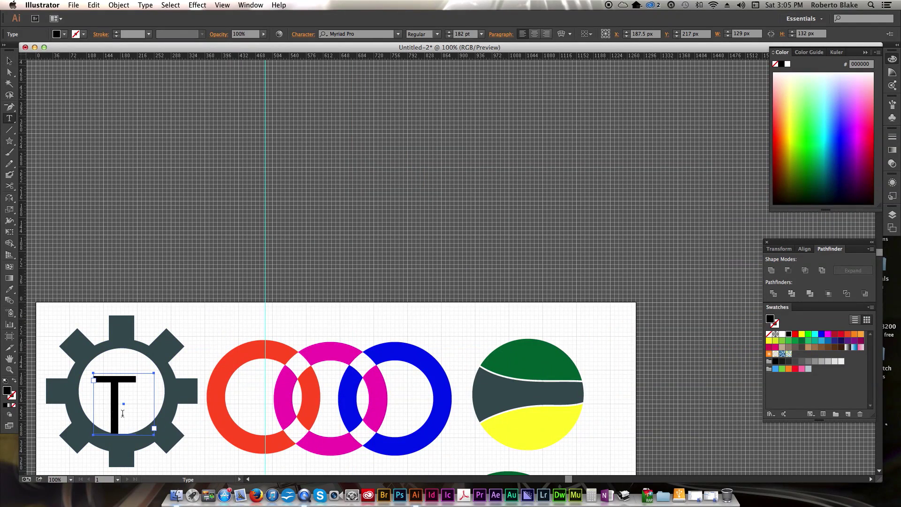
key("super+a")
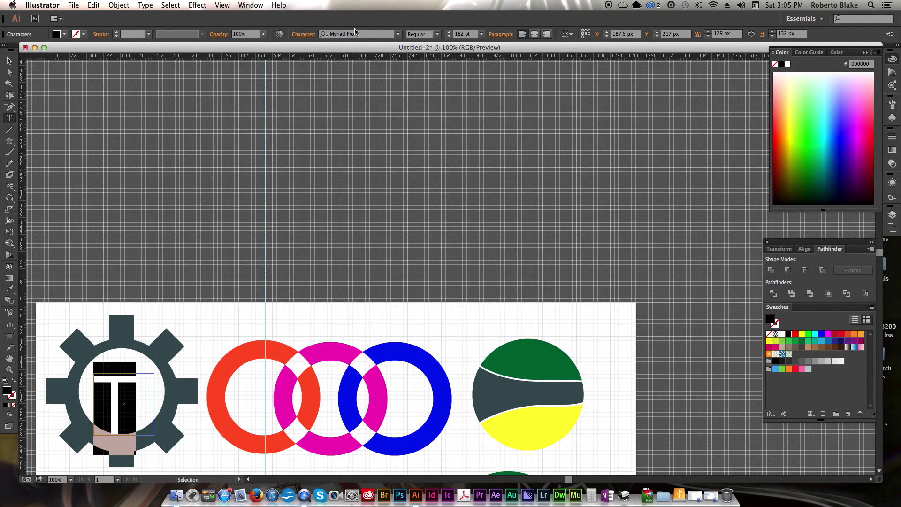
- Set the T's font to Avant_G Bold
left_click(398, 33)
type("av")
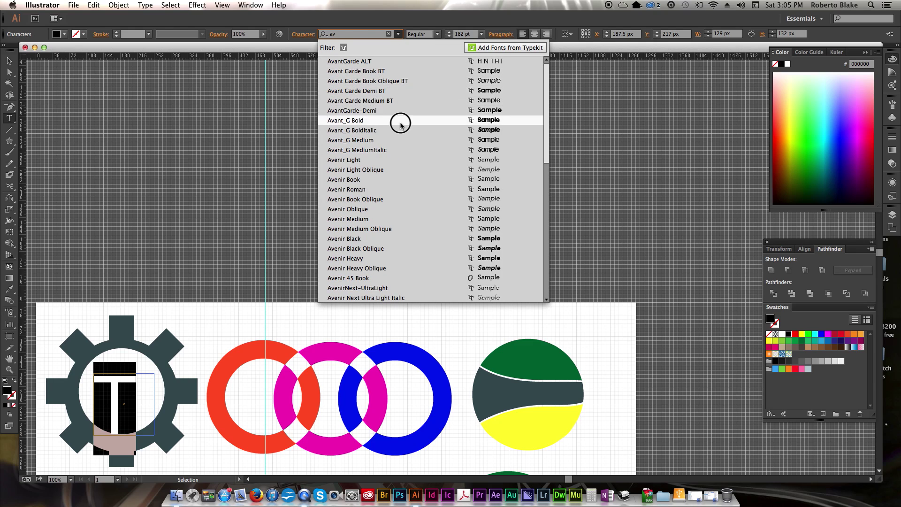
left_click(401, 116)
scroll(132, 356, "down", 2)
type("V")
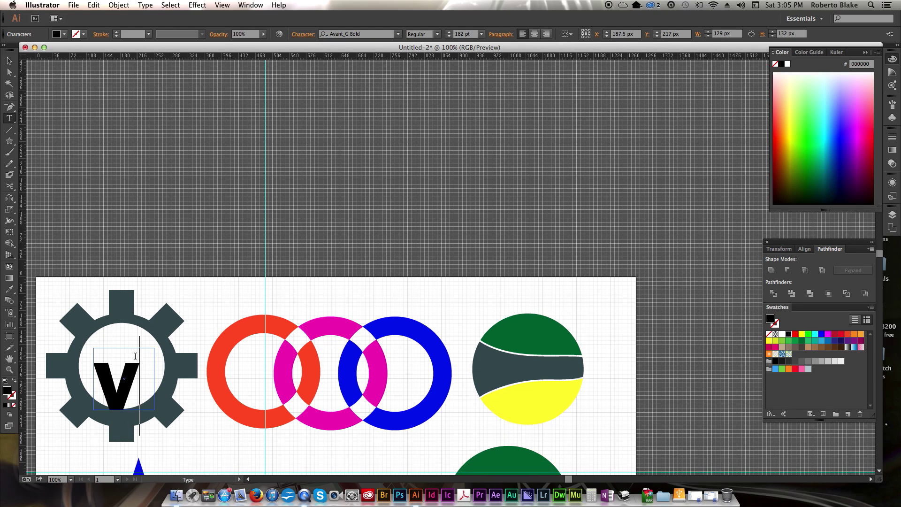
key("cmd+z")
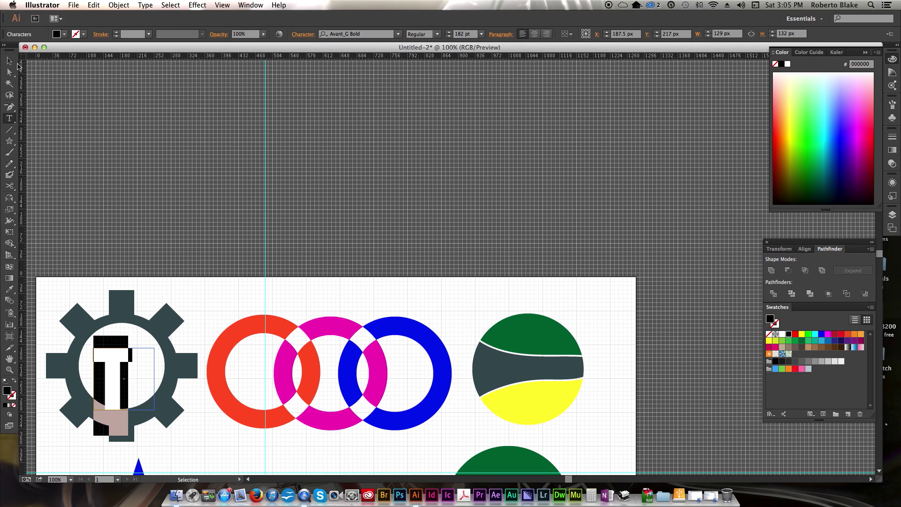
- Fill the T with the gear's dark grey and shift it right inside the gear
left_click(10, 62)
key("cmd+0")
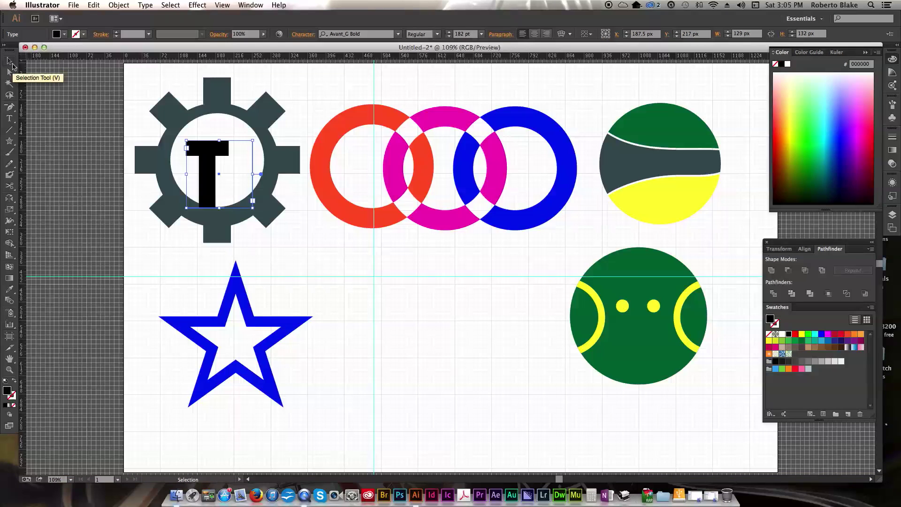
key("i")
left_click(273, 195)
key("v")
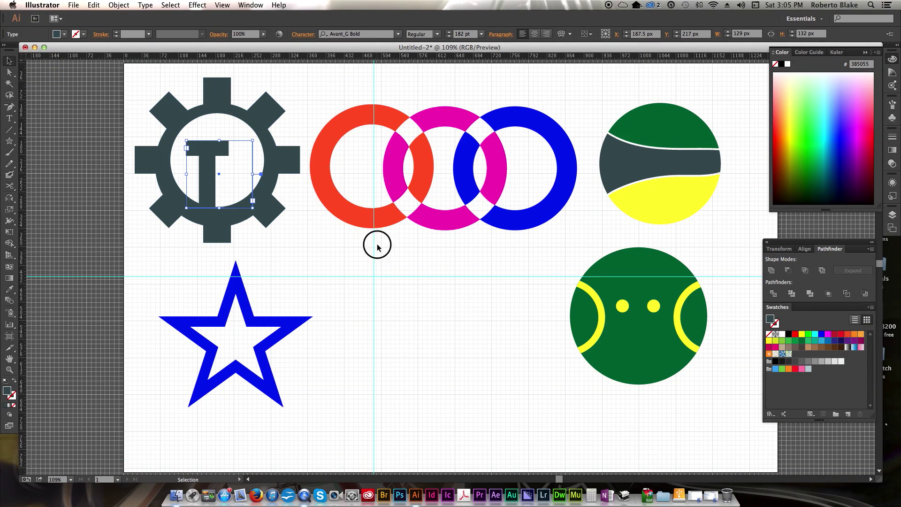
left_click_drag(211, 188, 222, 188)
- Convert the T to outlines, enlarge it, and lower it until its stem meets the gear's rim
right_click(243, 165)
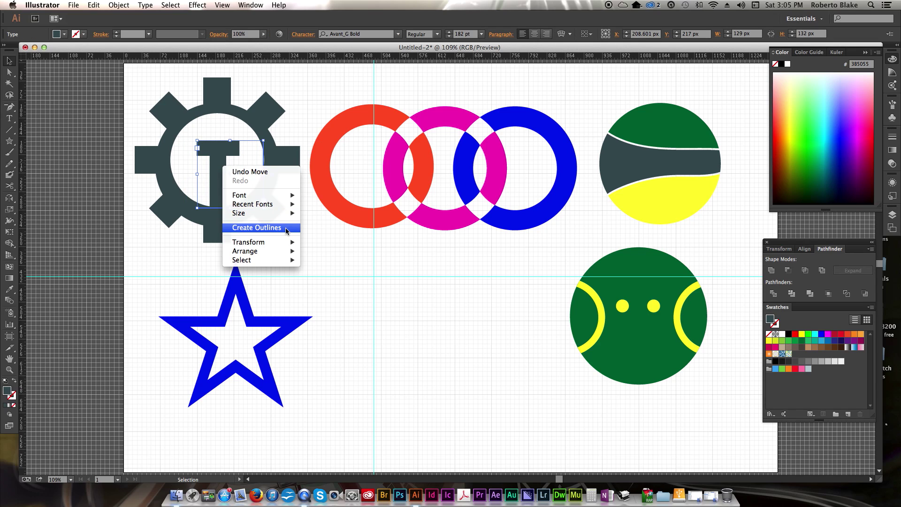
left_click(257, 228)
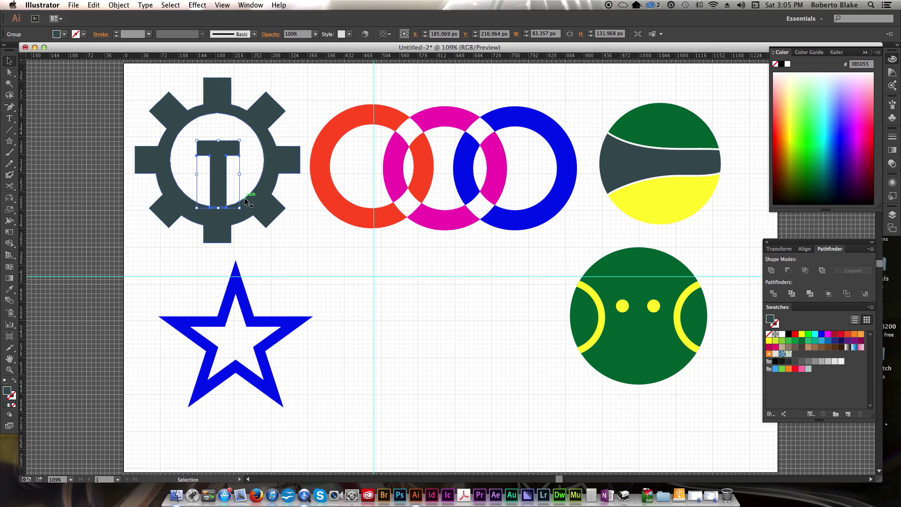
left_click(337, 230)
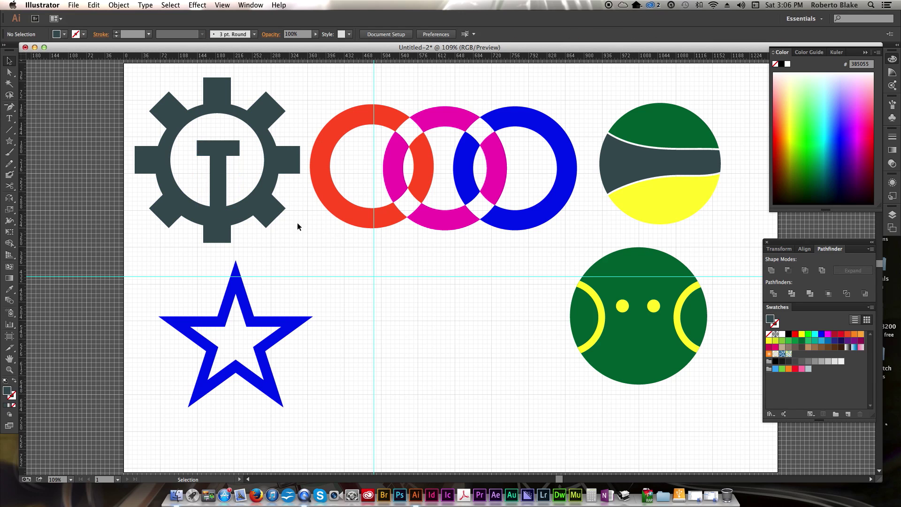
left_click(216, 174)
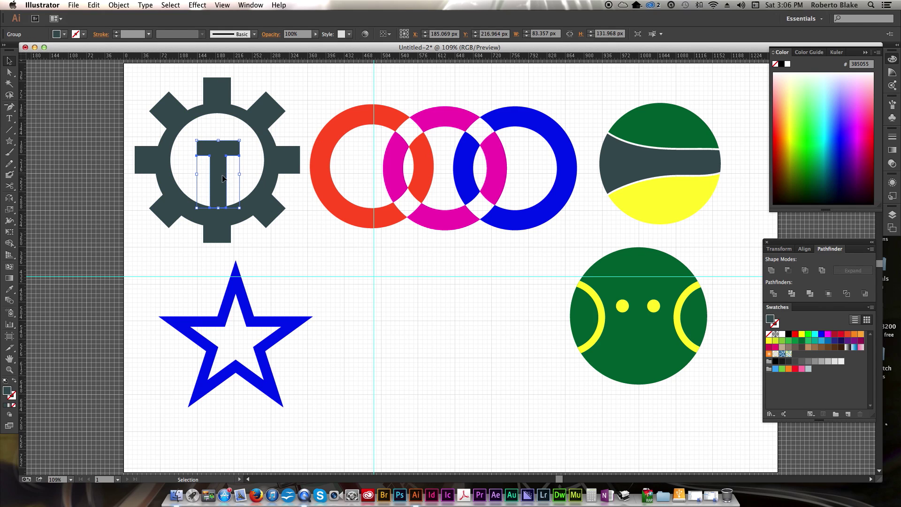
key("e")
left_click_drag(237, 205, 253, 214)
key("shift+Down")
key("shift+Down")
key("shift+Down")
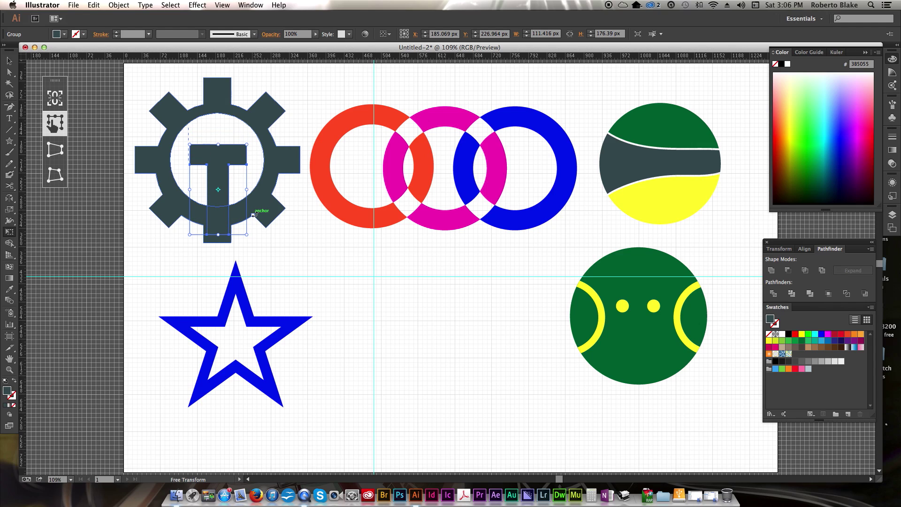
key("v")
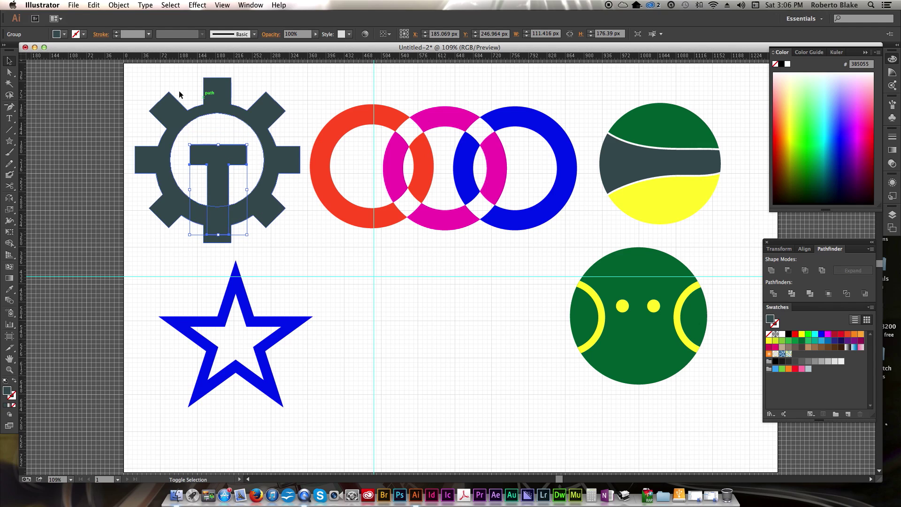
- Unite the outlined T and the gear into a single shape with Pathfinder
left_click(273, 180)
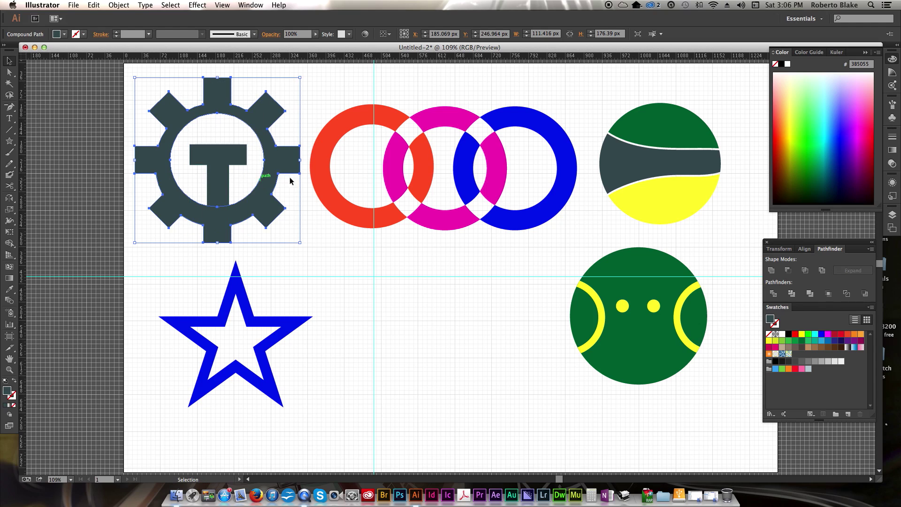
left_click(804, 249)
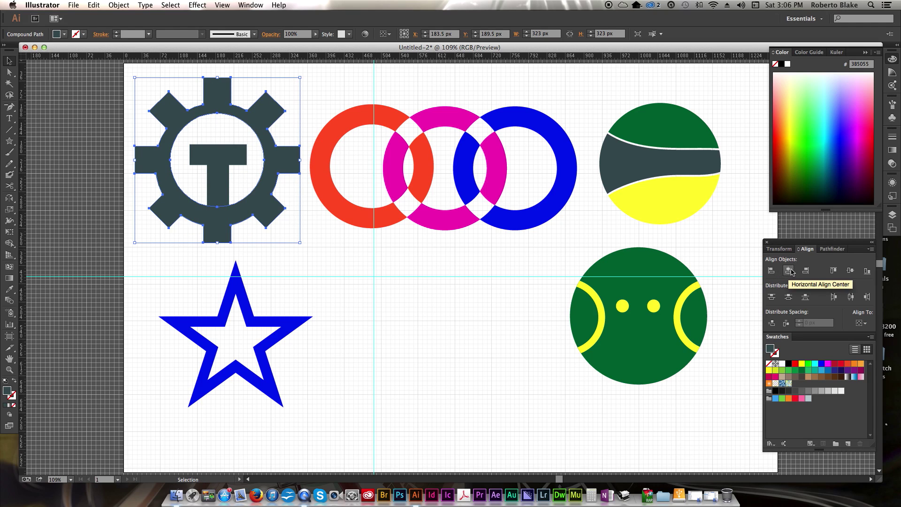
left_click(413, 267)
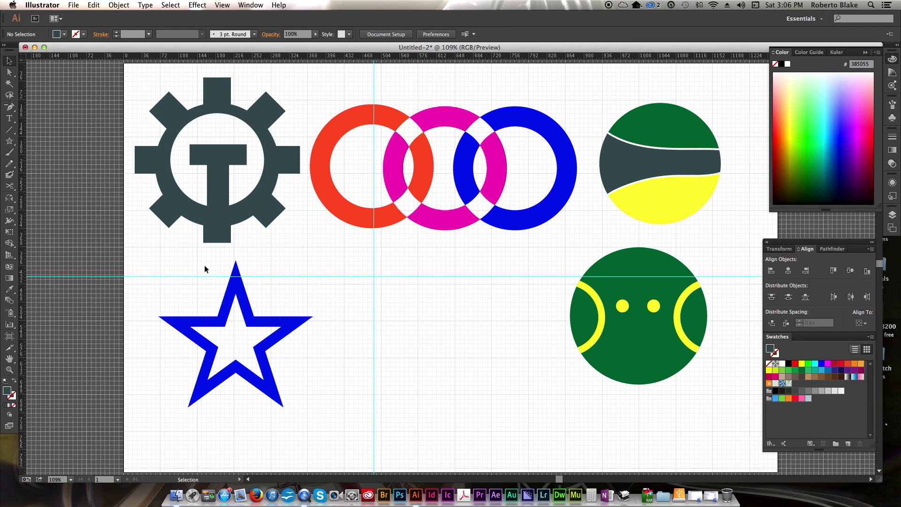
left_click(203, 183)
left_click(263, 204, "shift")
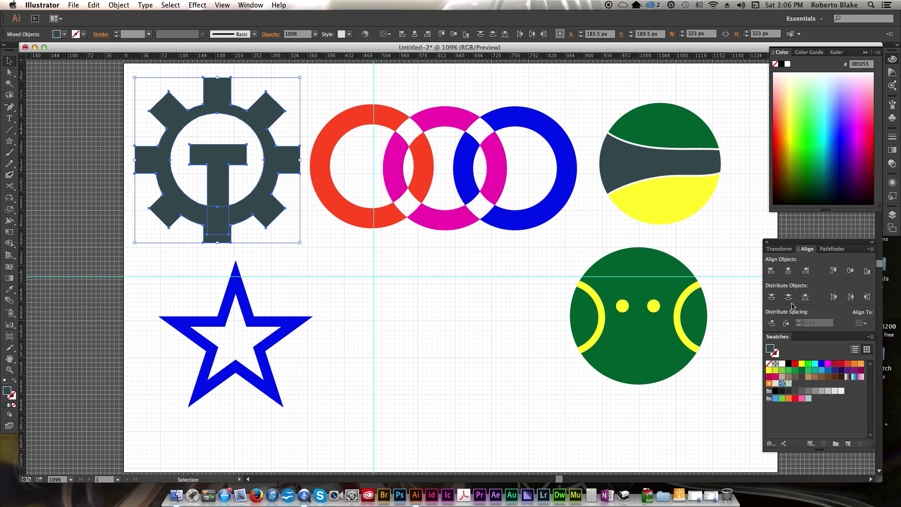
left_click(829, 249)
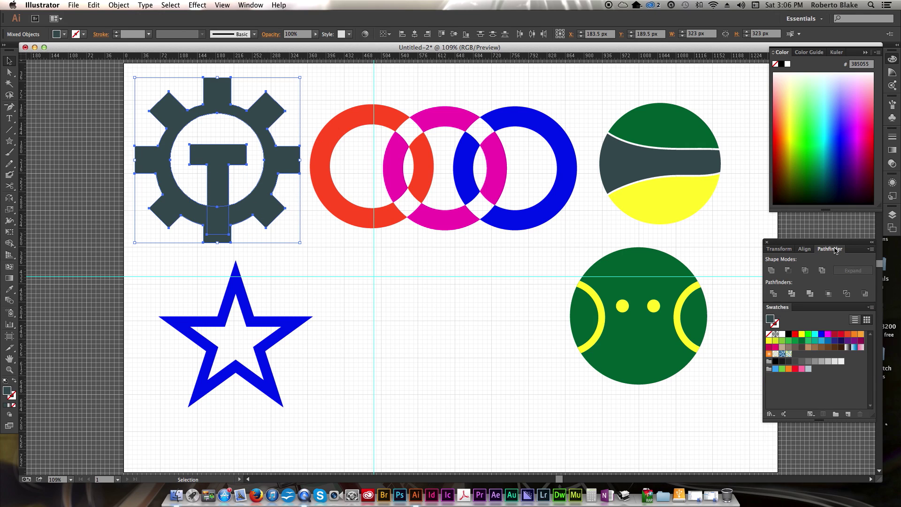
left_click(770, 272)
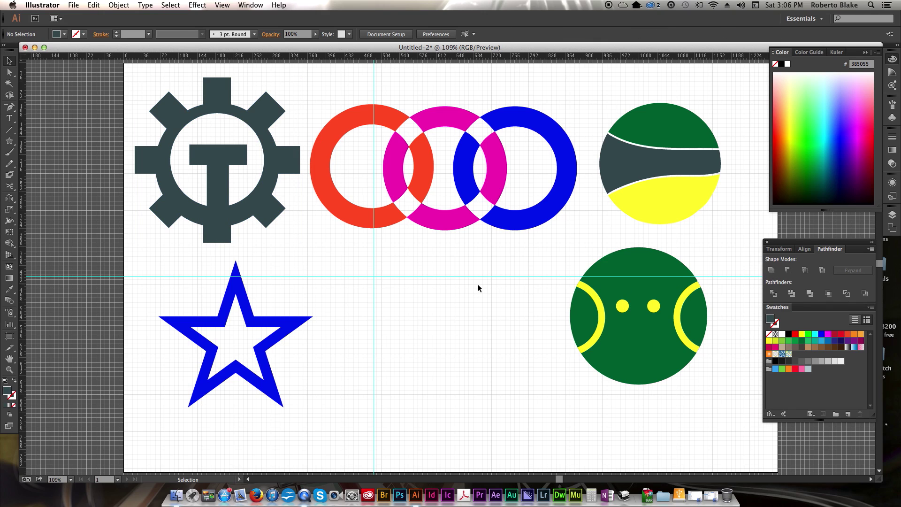
- Give the merged gear-and-T a linear gradient from light tan to deeper brown
left_click(260, 217)
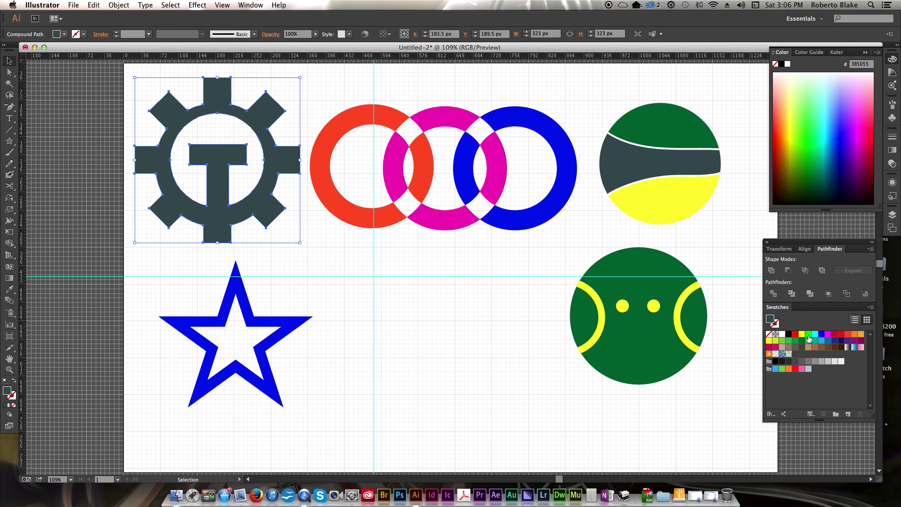
left_click(814, 348)
left_click(487, 331)
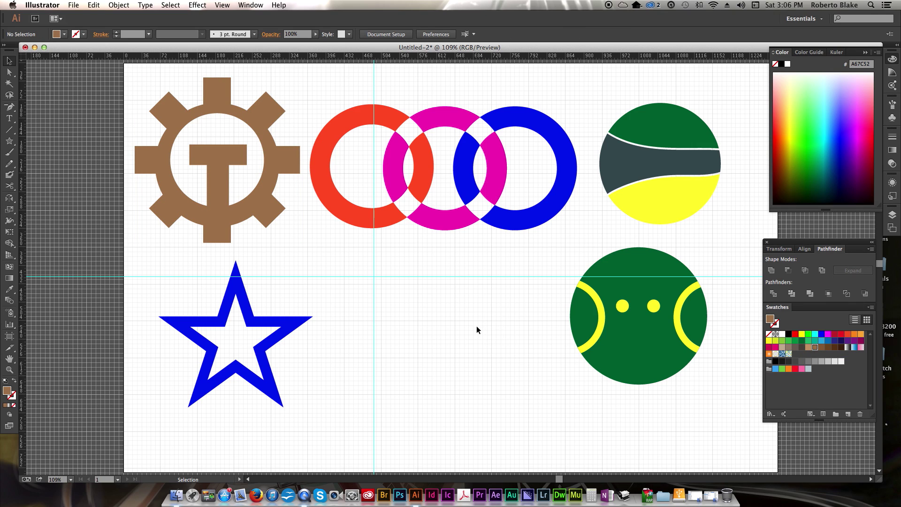
left_click(262, 219)
left_click(892, 150)
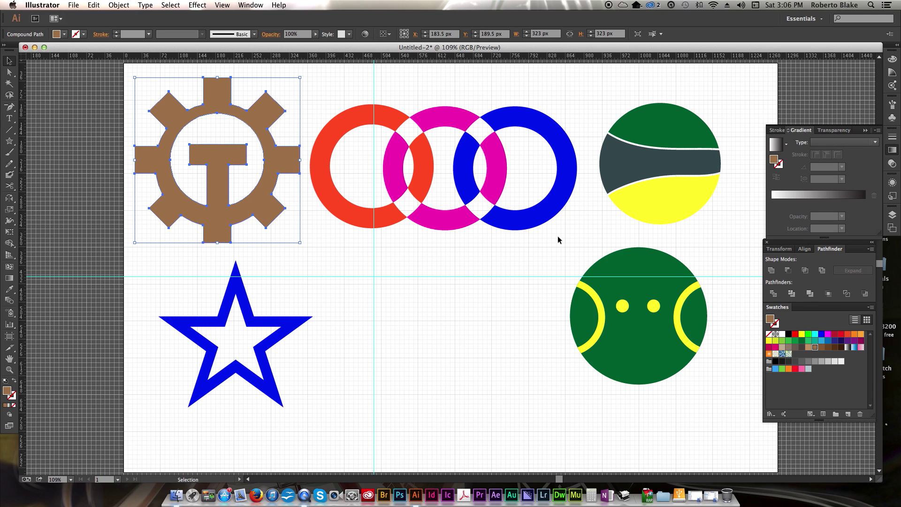
left_click(814, 203)
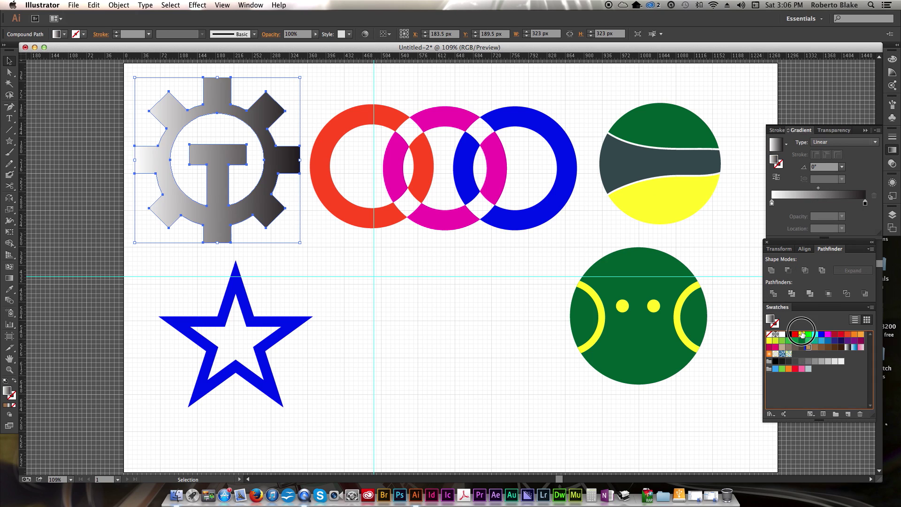
left_click_drag(808, 346, 772, 204)
left_click_drag(821, 347, 864, 202)
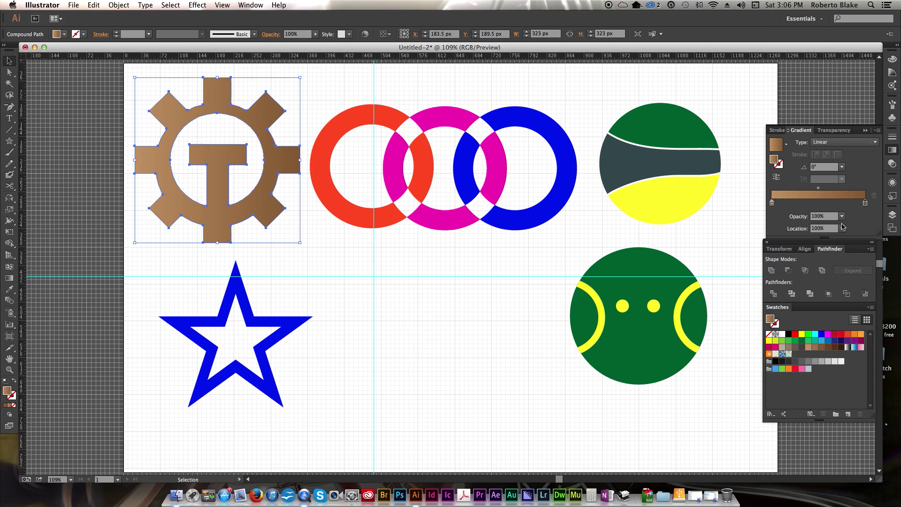
left_click(388, 290)
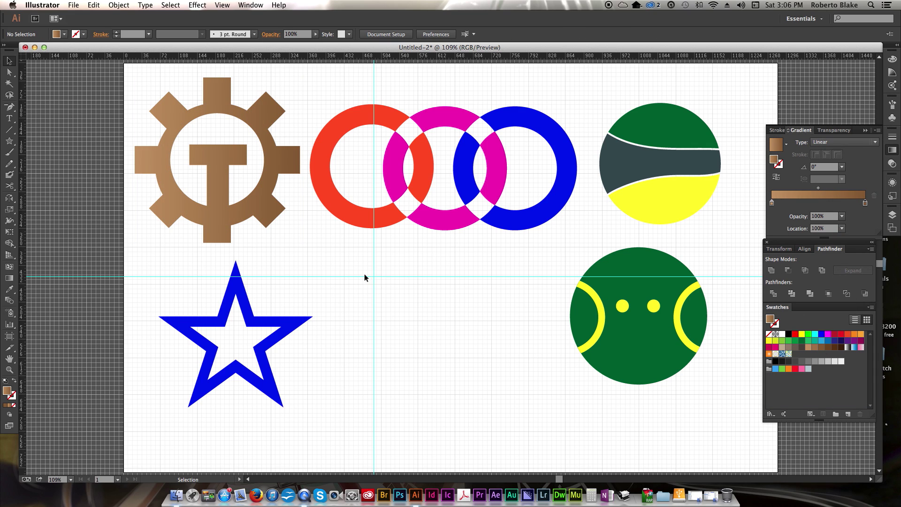
scroll(365, 275, "up", 1)
scroll(365, 277, "up", 1)
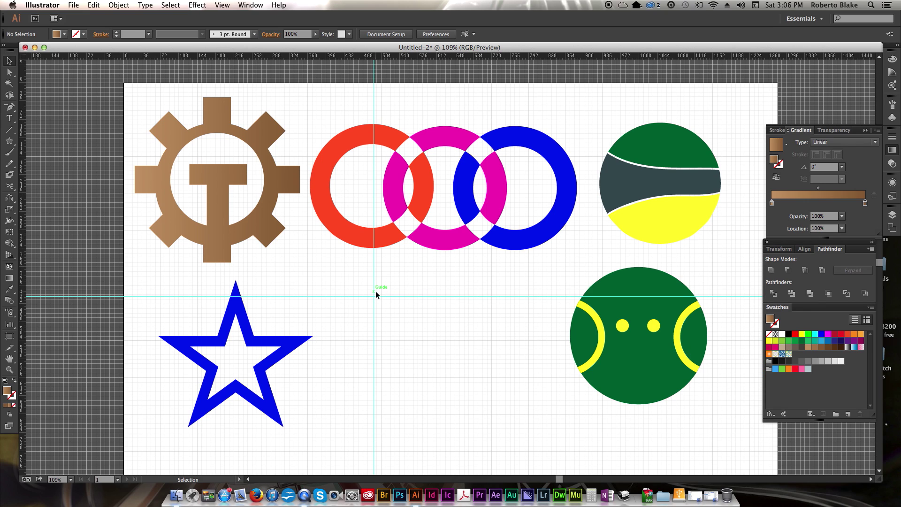